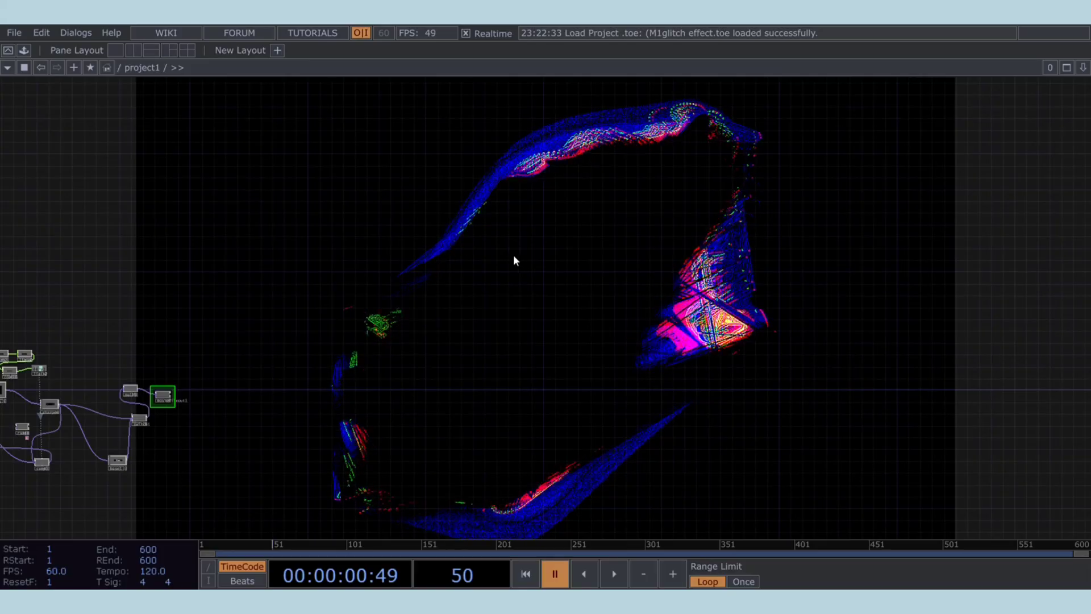
# Play the timeline and examine the finished glitch effect's operator network from the sphere input to the final output
pyautogui.press('space')
pyautogui.moveTo(566, 248); pyautogui.dragTo(706, 243)
pyautogui.moveTo(589, 273); pyautogui.dragTo(575, 267)
pyautogui.moveTo(508, 301); pyautogui.dragTo(487, 275)
pyautogui.moveTo(416, 288); pyautogui.dragTo(667, 256)
pyautogui.moveTo(499, 273); pyautogui.dragTo(670, 271)
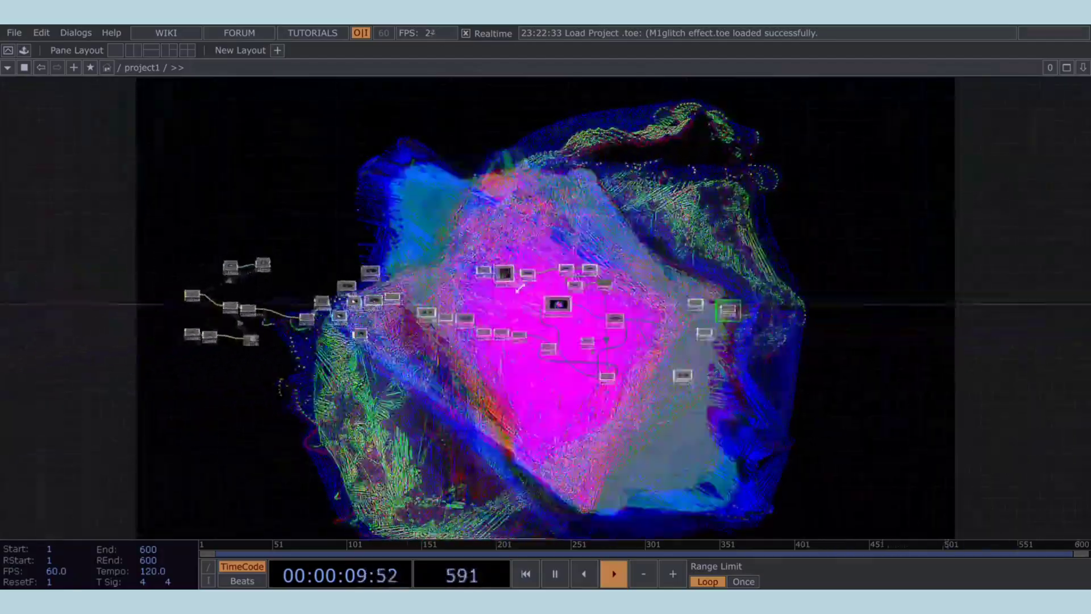
pyautogui.scroll(10, 309, 309)
pyautogui.moveTo(249, 283); pyautogui.dragTo(394, 350)
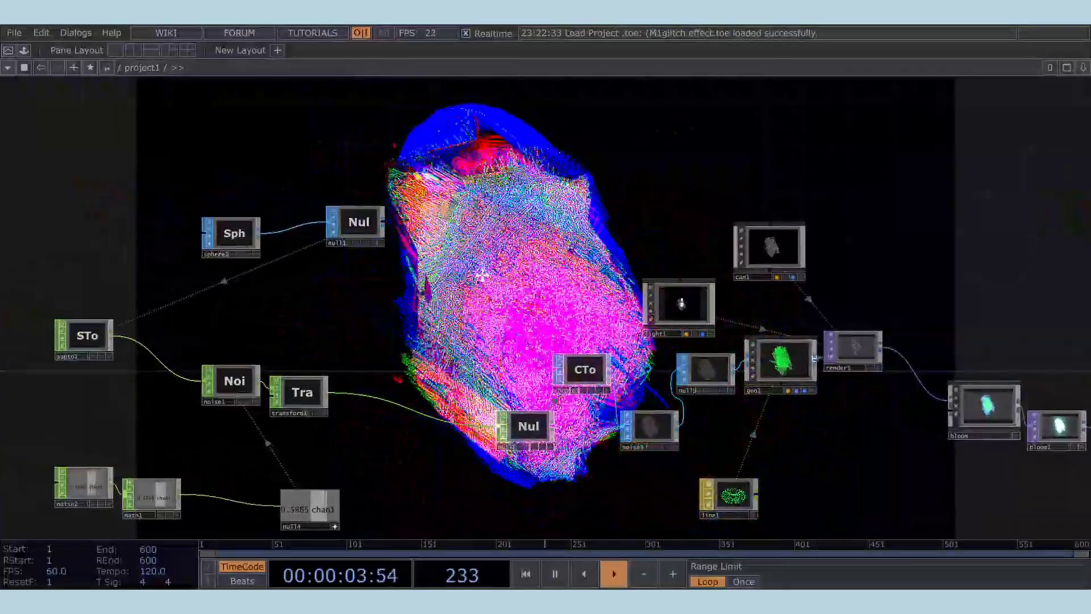
pyautogui.moveTo(502, 268); pyautogui.dragTo(381, 297)
pyautogui.moveTo(462, 276); pyautogui.dragTo(334, 313)
pyautogui.moveTo(604, 235); pyautogui.dragTo(489, 234)
pyautogui.moveTo(503, 275); pyautogui.dragTo(343, 205)
pyautogui.moveTo(520, 305); pyautogui.dragTo(442, 276)
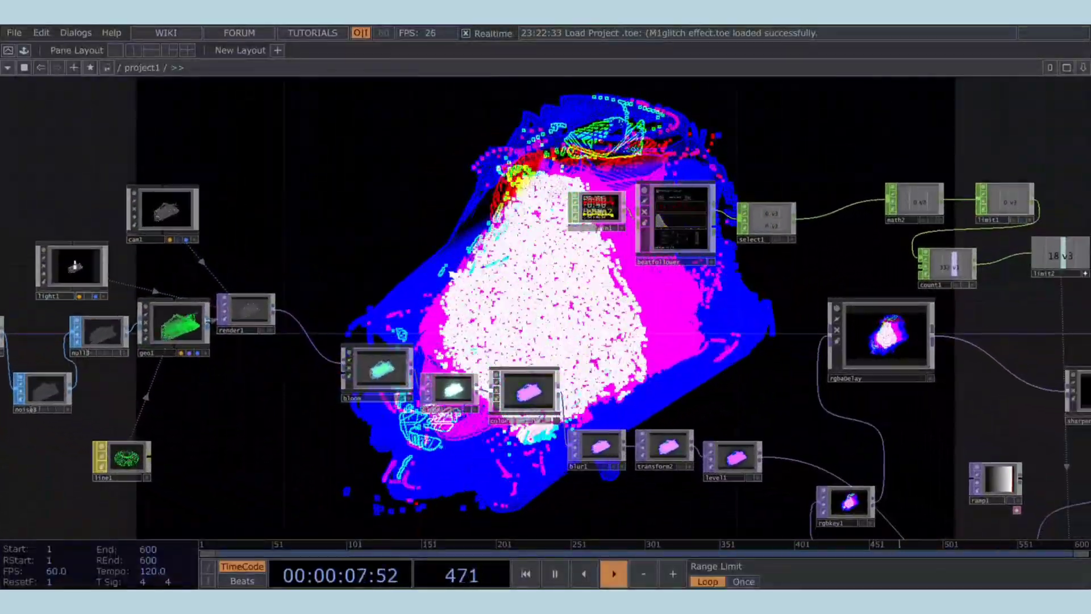
pyautogui.scroll(-5, 443, 272)
pyautogui.moveTo(459, 406); pyautogui.dragTo(323, 381)
pyautogui.moveTo(767, 282); pyautogui.dragTo(638, 283)
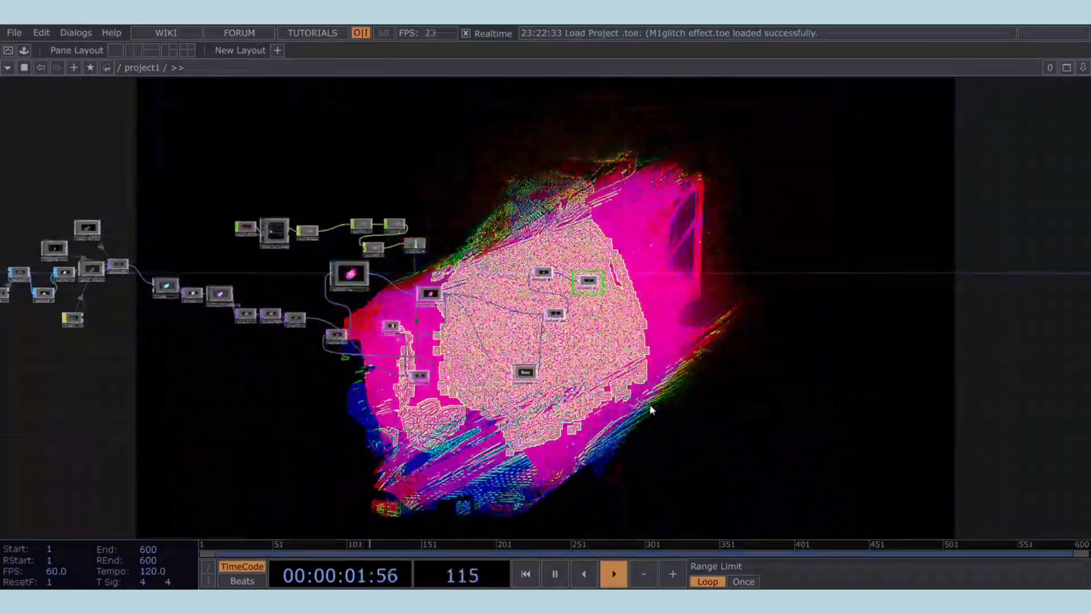
# Select all operators of the existing glitch network in project1 and delete them
pyautogui.scroll(-3, 649, 408)
pyautogui.moveTo(718, 424); pyautogui.dragTo(31, 163, button='right')
pyautogui.rightClick(496, 210)
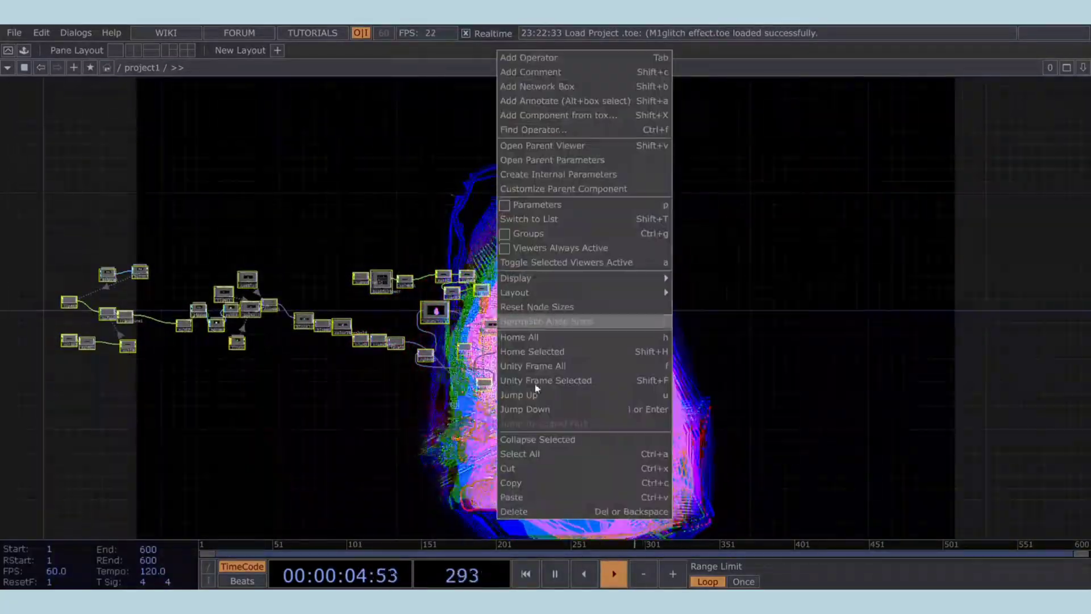
pyautogui.click(523, 510)
# Hide the background grid of the empty network and pause the timeline playback
pyautogui.press('space')
pyautogui.press('space')
pyautogui.rightClick(400, 202)
pyautogui.moveTo(424, 272)
pyautogui.click(607, 302)
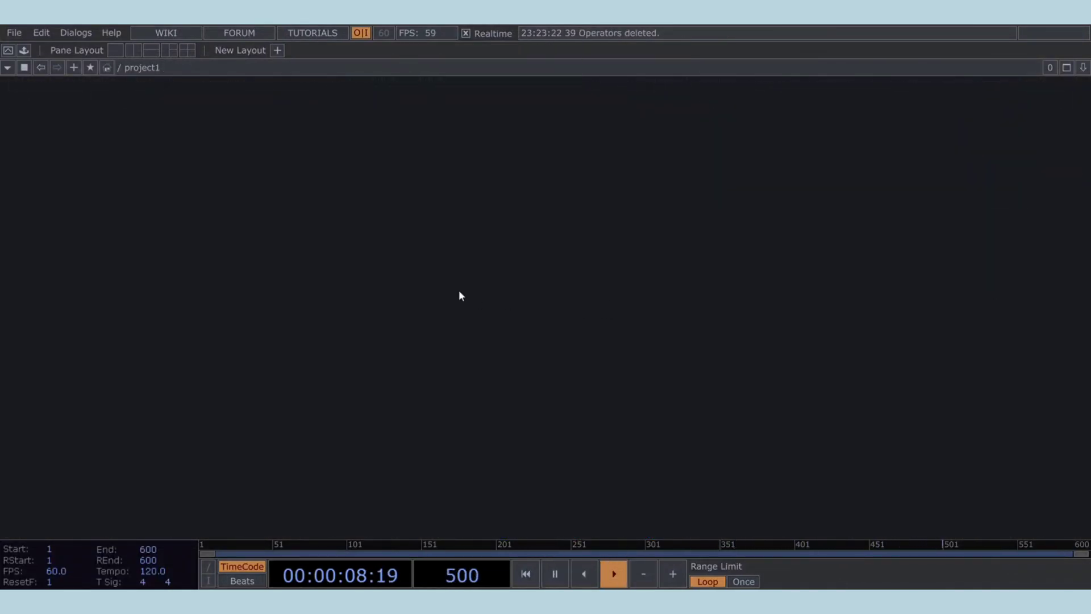
pyautogui.press('space')
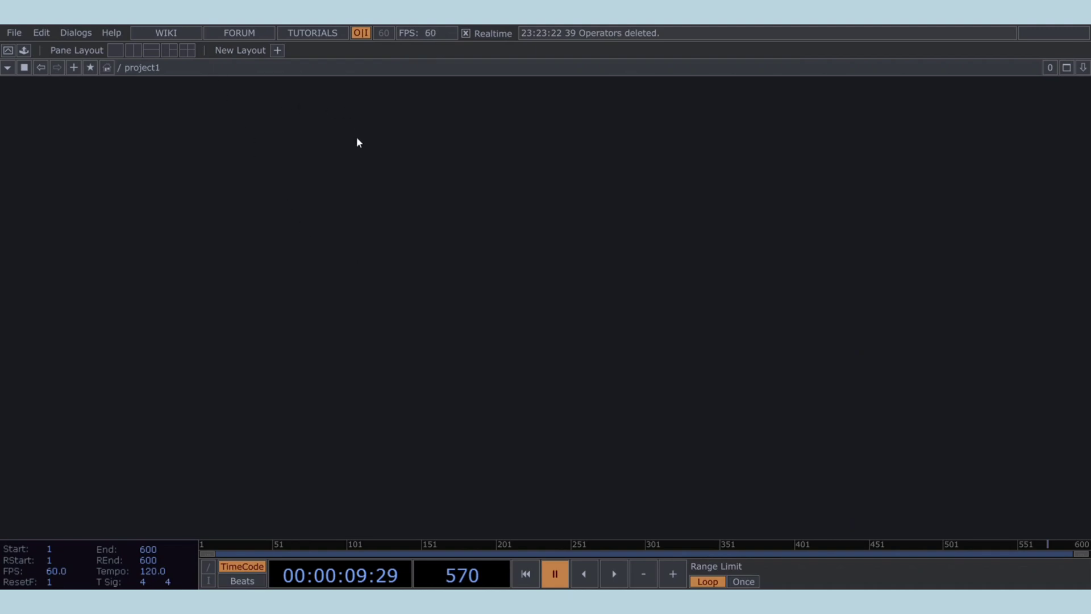
# Add a Sphere SOP to the empty network and set its detail to 10 rows and 300 columns
pyautogui.click(147, 220)
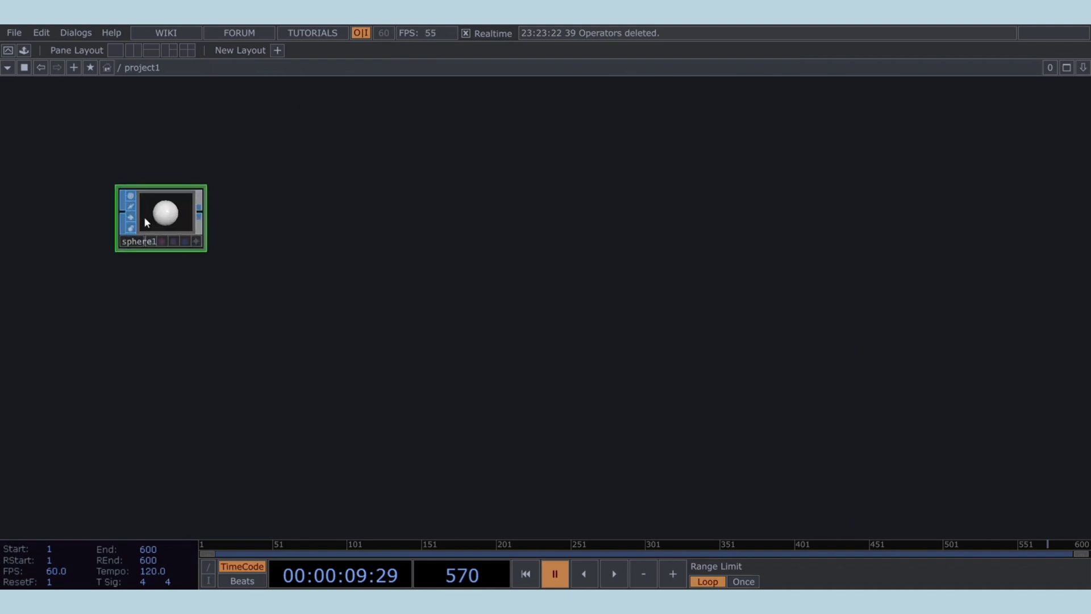
pyautogui.press('p')
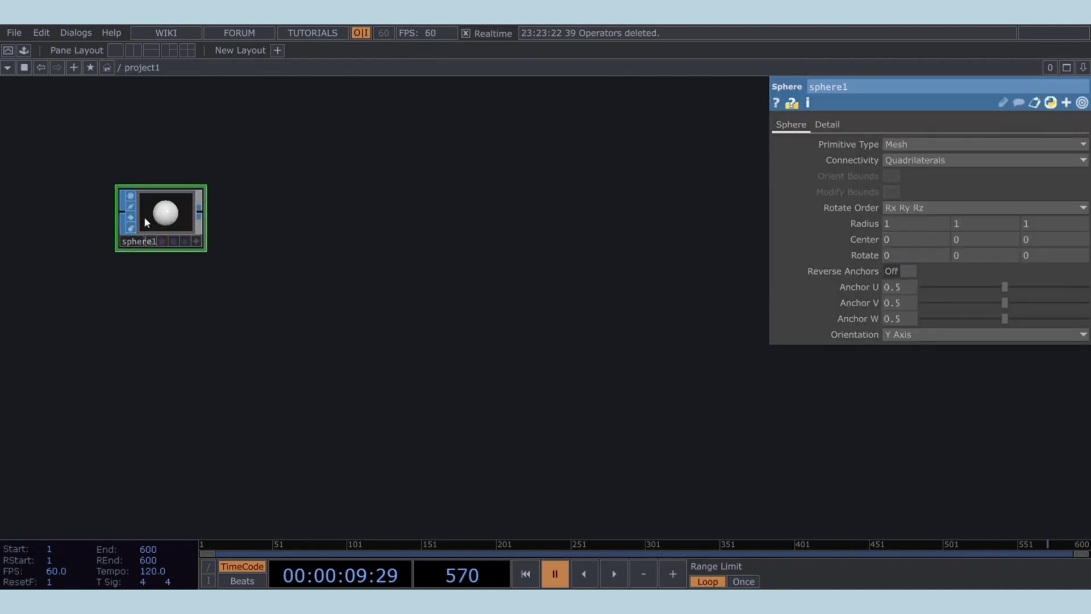
pyautogui.click(827, 128)
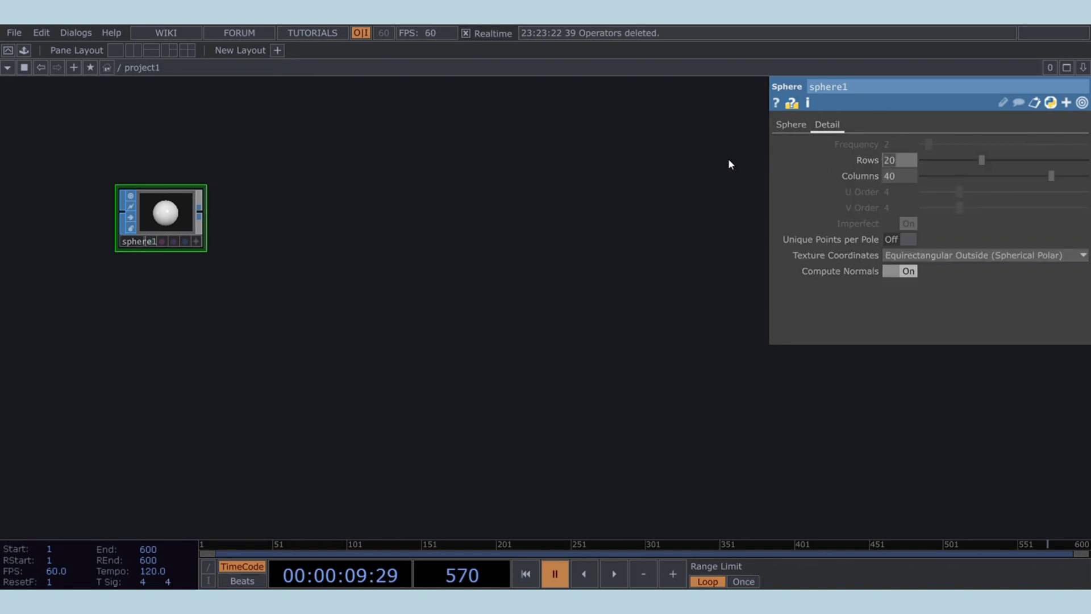
pyautogui.write('10')
pyautogui.click(902, 176)
pyautogui.write('3')
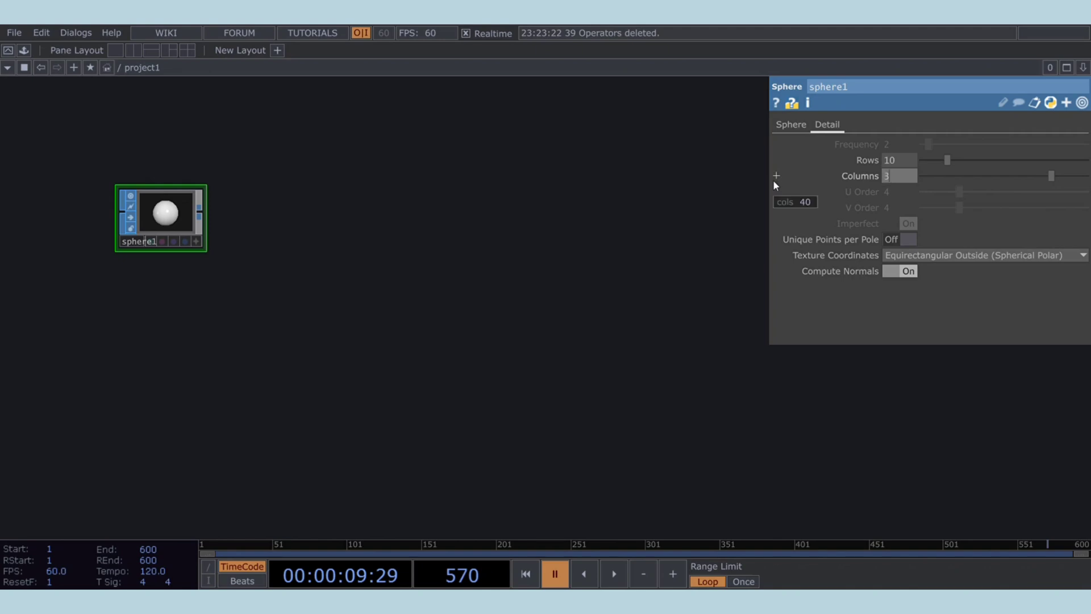
pyautogui.write('00')
pyautogui.press('Return')
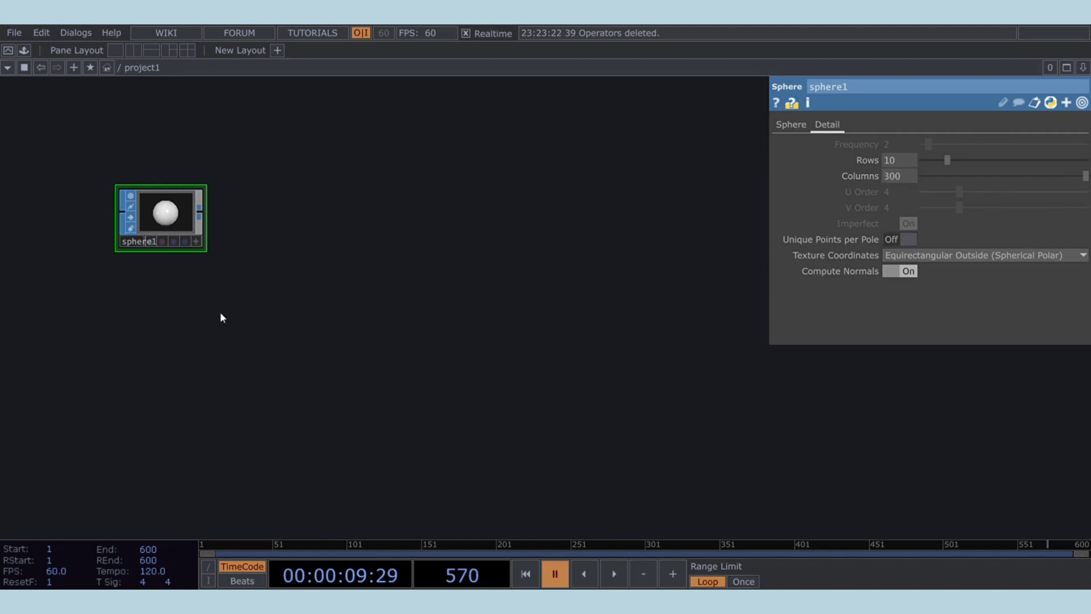
# Connect a Null SOP to the sphere's output and place it beside the sphere
pyautogui.moveTo(221, 311); pyautogui.dragTo(295, 370)
pyautogui.scroll(3, 242, 283)
pyautogui.moveTo(410, 268); pyautogui.dragTo(384, 328)
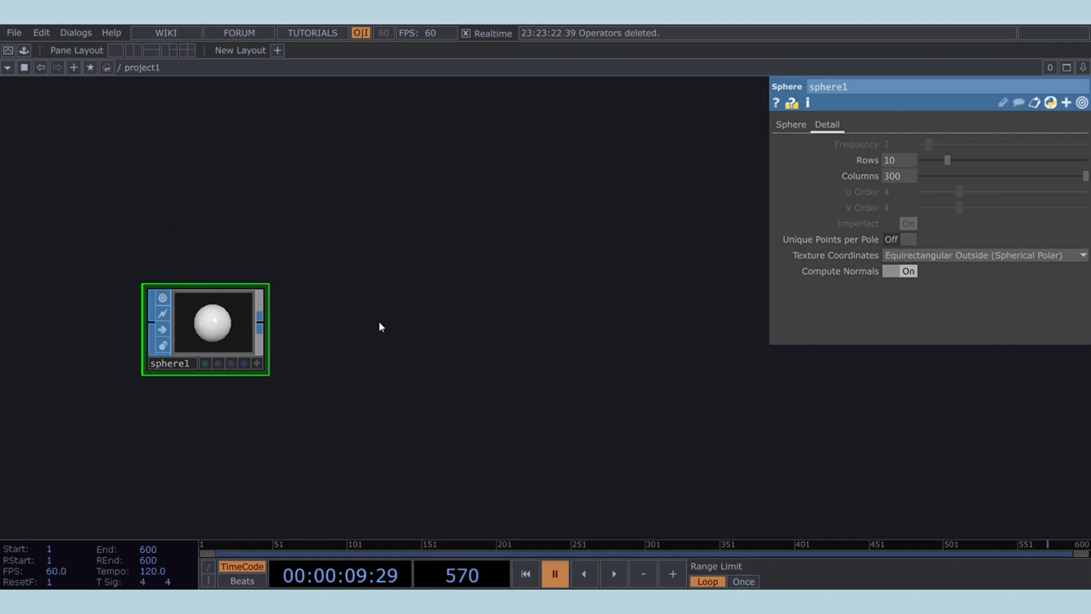
pyautogui.click(428, 330)
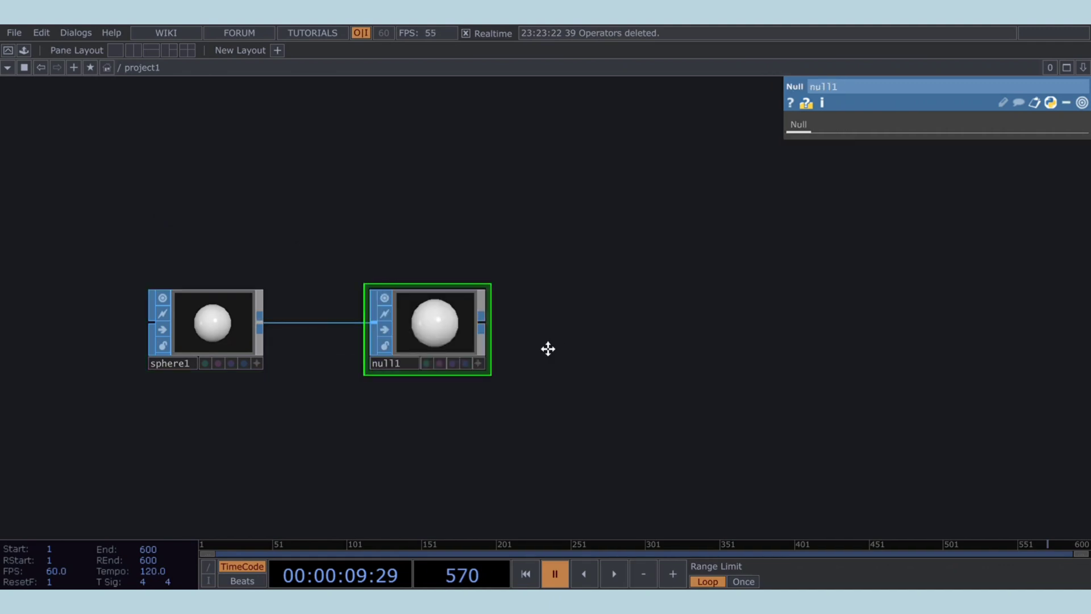
pyautogui.moveTo(570, 340); pyautogui.dragTo(518, 360)
pyautogui.moveTo(388, 349); pyautogui.dragTo(365, 349)
pyautogui.moveTo(441, 345); pyautogui.dragTo(418, 335)
pyautogui.hscroll(1, 410, 340)
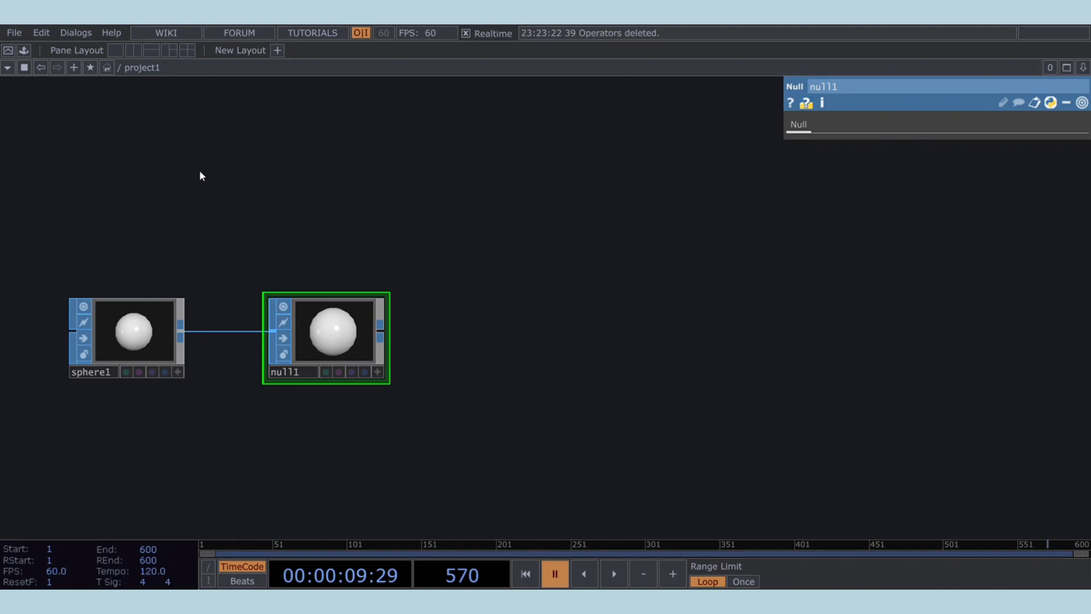
# Add a SOP to CHOP operator below null1 that converts the null's geometry into channels
pyautogui.click(147, 181)
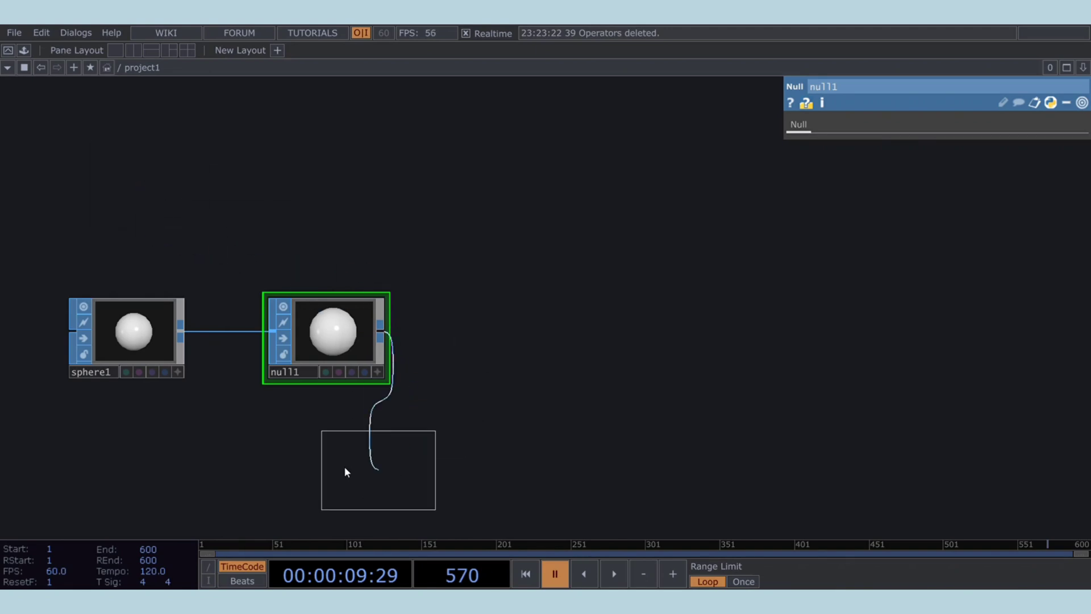
pyautogui.click(321, 451)
pyautogui.hscroll(7, 474, 433)
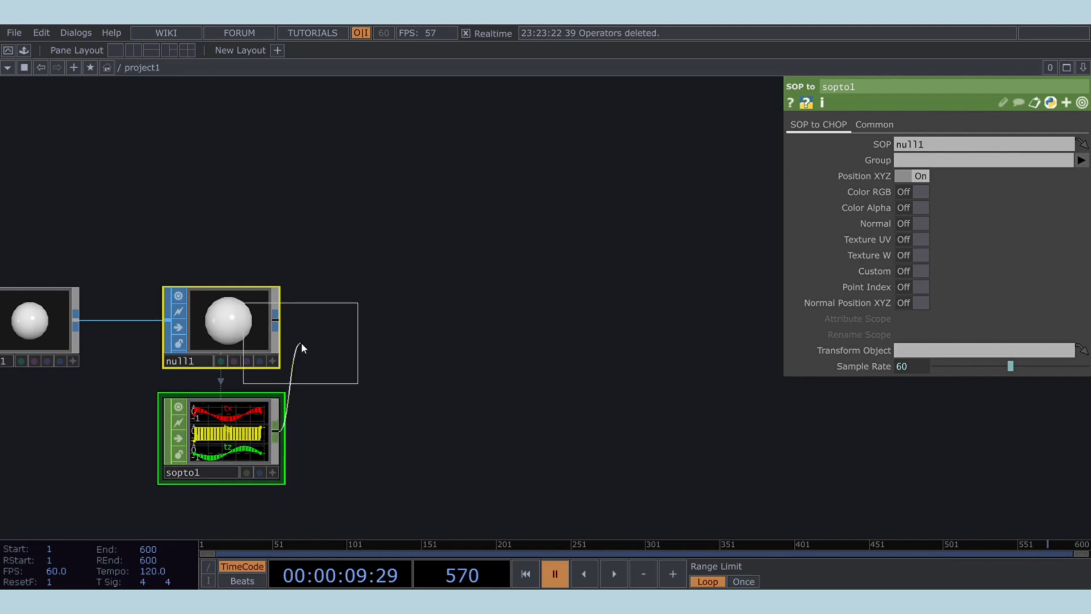
# Connect a Noise CHOP to the SOP to CHOP output and set its channel names to tx ty tz
pyautogui.click(415, 428)
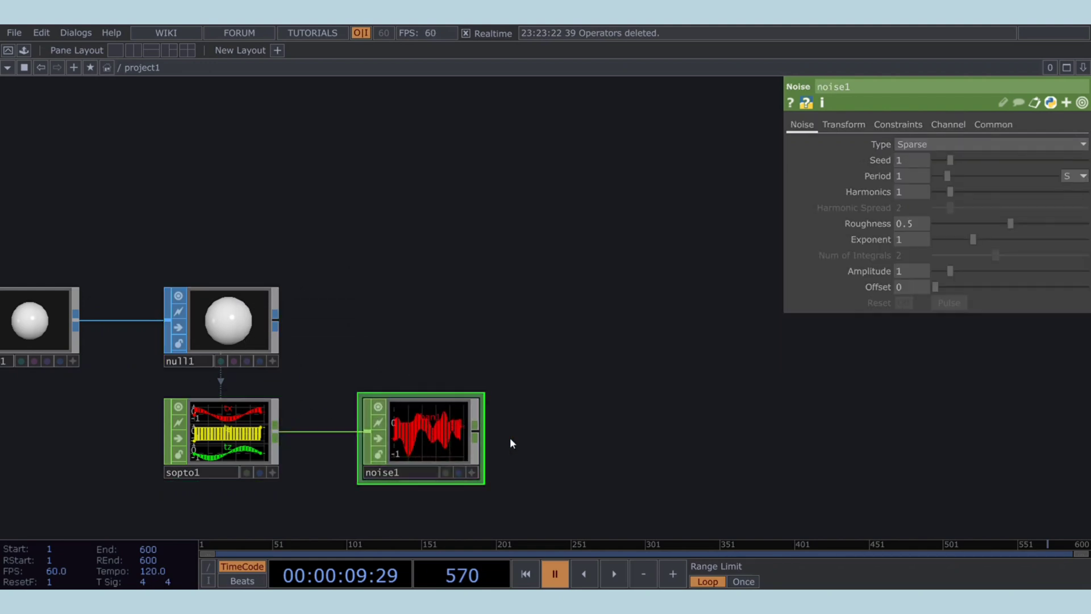
pyautogui.scroll(-4, 523, 425)
pyautogui.scroll(5, 493, 415)
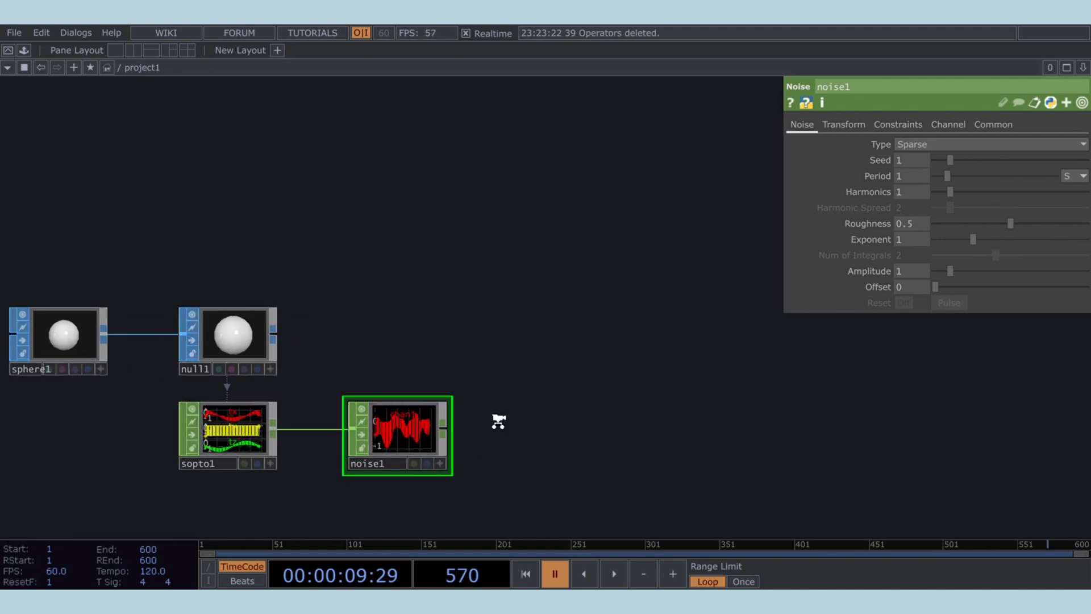
pyautogui.click(959, 125)
pyautogui.click(928, 144)
pyautogui.write('tx ty tz')
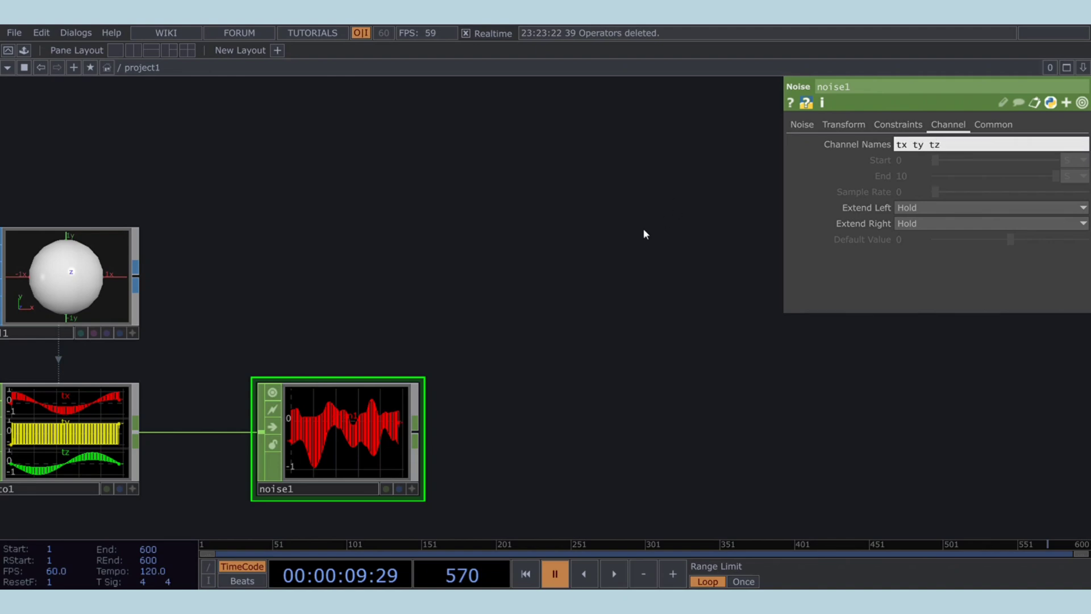
pyautogui.press('Return')
# Set noise1's seed to 4, period to 0.77, harmonics to 2, roughness to 0.619 and amplitude to 1.15
pyautogui.click(801, 125)
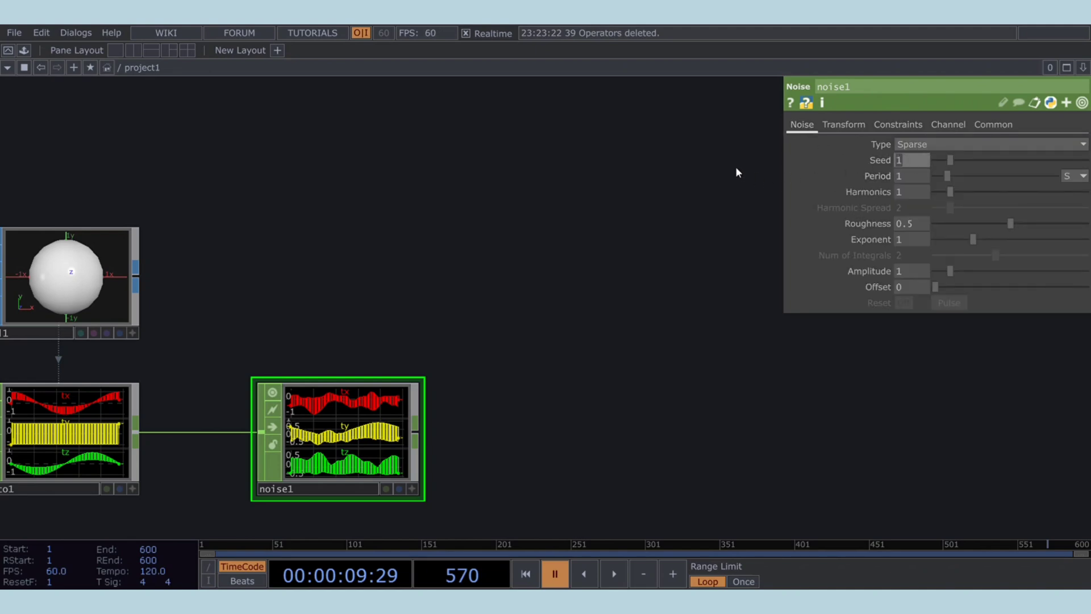
pyautogui.click(913, 173)
pyautogui.write('.77')
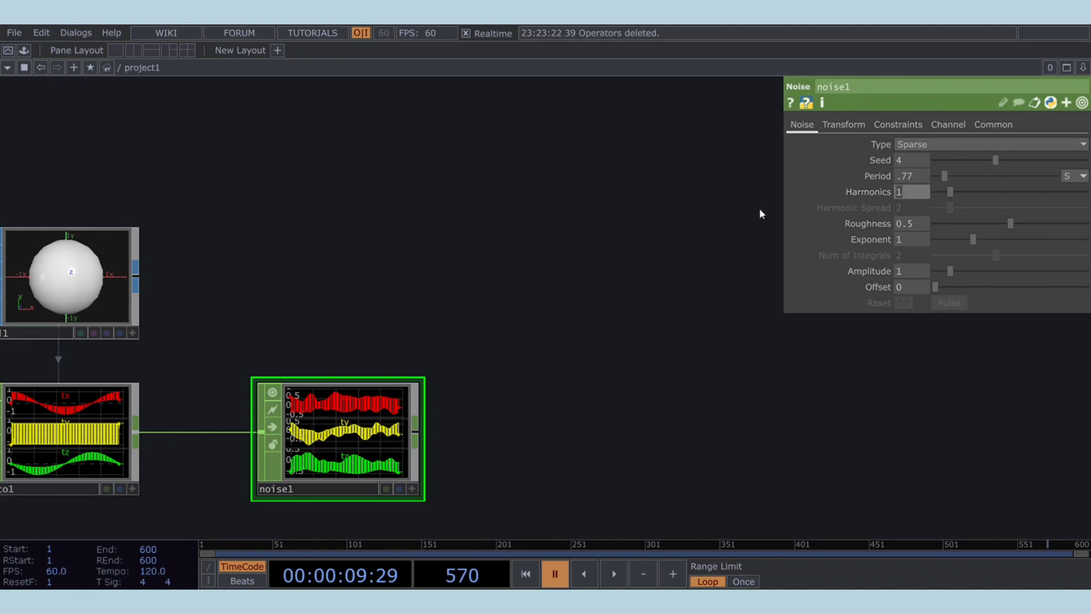
pyautogui.write('2')
pyautogui.click(918, 225)
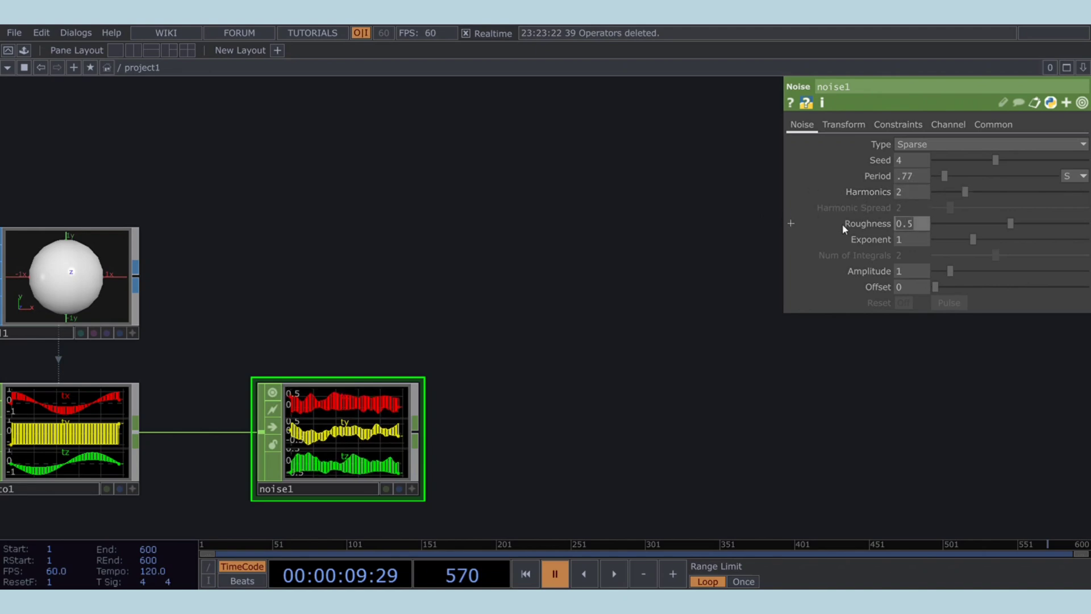
pyautogui.write('.619')
pyautogui.press('Return')
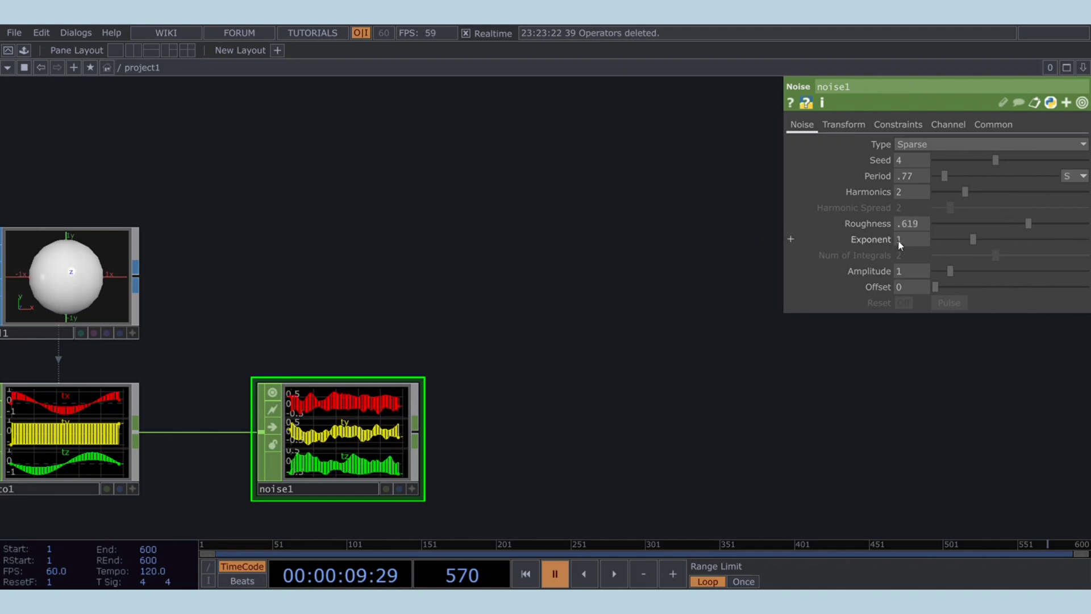
pyautogui.click(671, 283)
pyautogui.moveTo(672, 358); pyautogui.dragTo(865, 238)
# Add a second, unconnected Noise CHOP below the chain and turn on its Time Slice option
pyautogui.scroll(-3, 480, 421)
pyautogui.moveTo(280, 472); pyautogui.dragTo(334, 482)
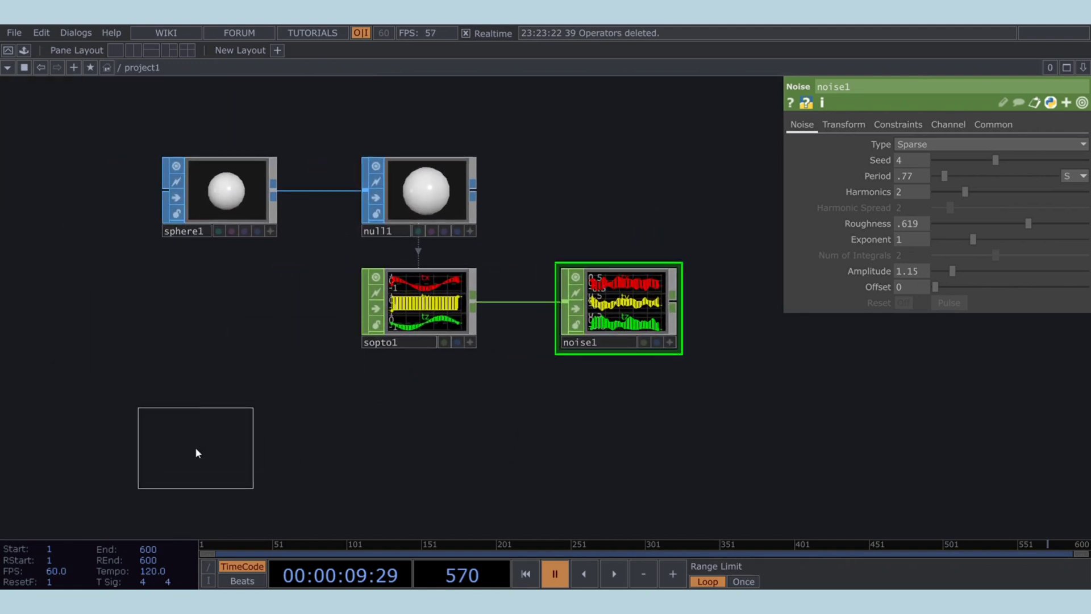
pyautogui.click(197, 447)
pyautogui.moveTo(196, 444); pyautogui.dragTo(199, 462)
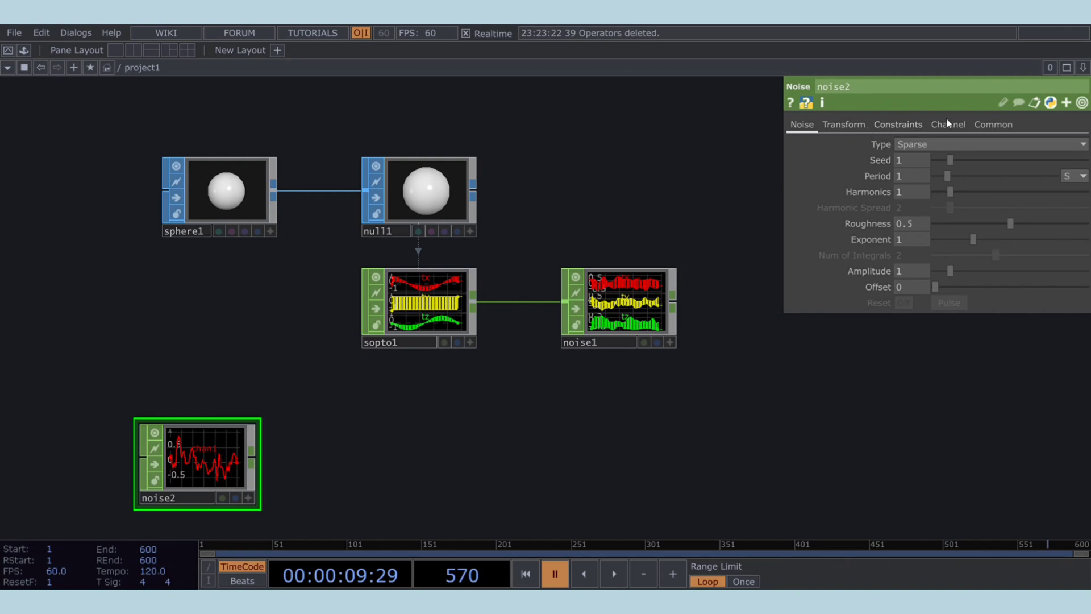
pyautogui.click(1002, 123)
pyautogui.click(916, 144)
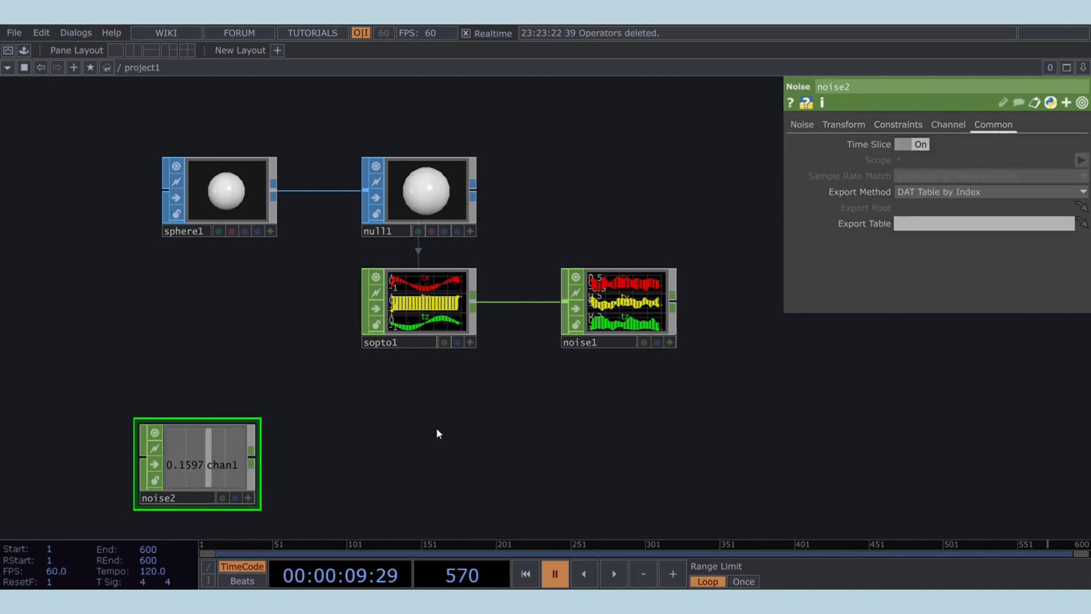
# Connect a Math CHOP to the output of noise2
pyautogui.moveTo(325, 412); pyautogui.dragTo(310, 417)
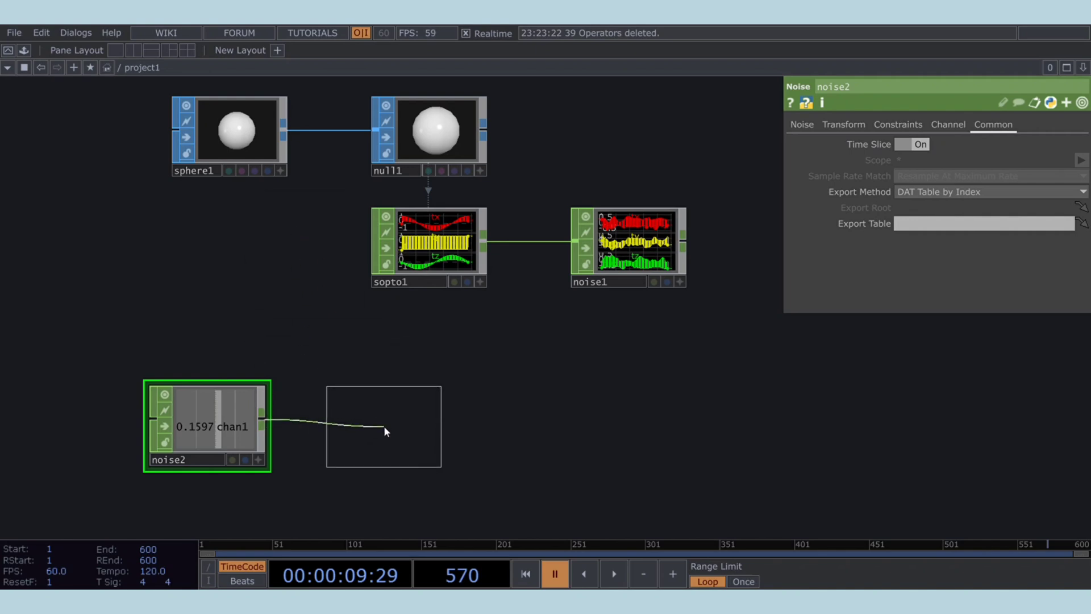
pyautogui.click(384, 424)
pyautogui.moveTo(567, 385); pyautogui.dragTo(552, 387)
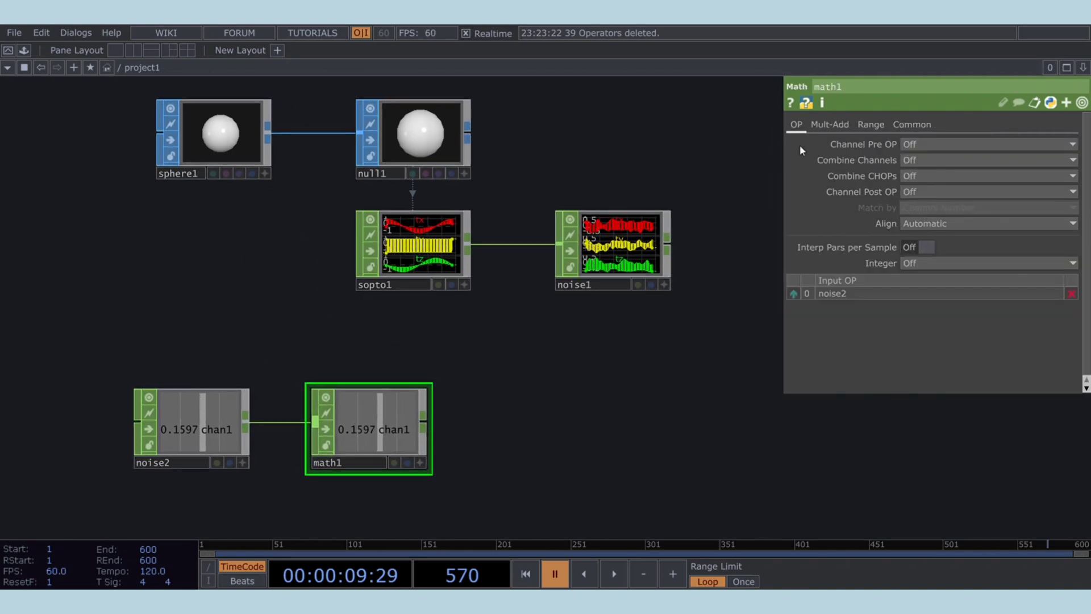
# Set math1's Pre-Add to 5.5 and the upper value of its To Range to 0.1
pyautogui.click(828, 125)
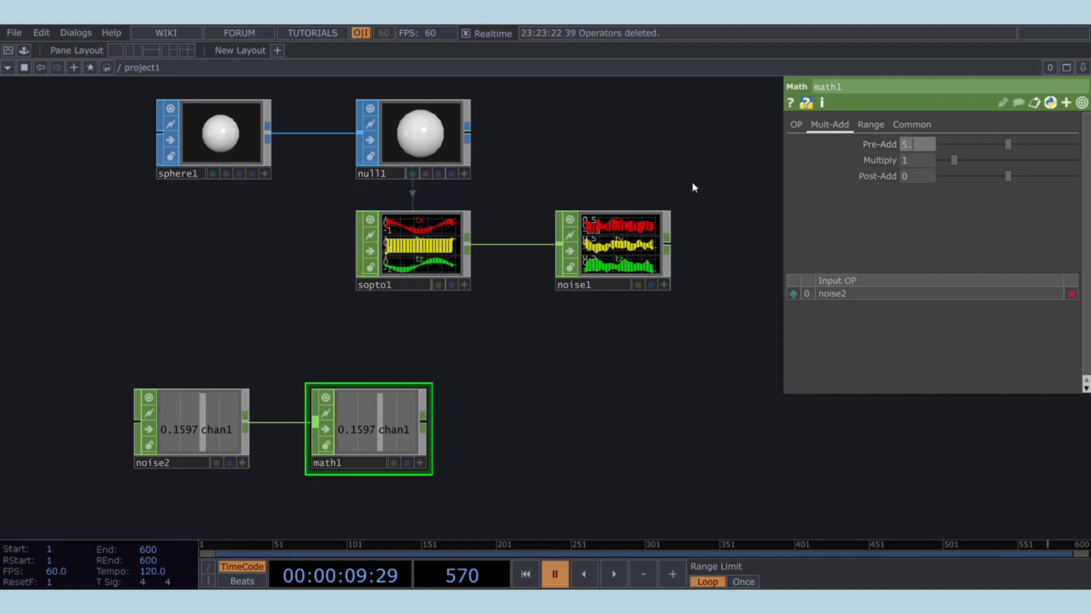
pyautogui.write('5')
pyautogui.press('Return')
pyautogui.moveTo(613, 435); pyautogui.dragTo(590, 406)
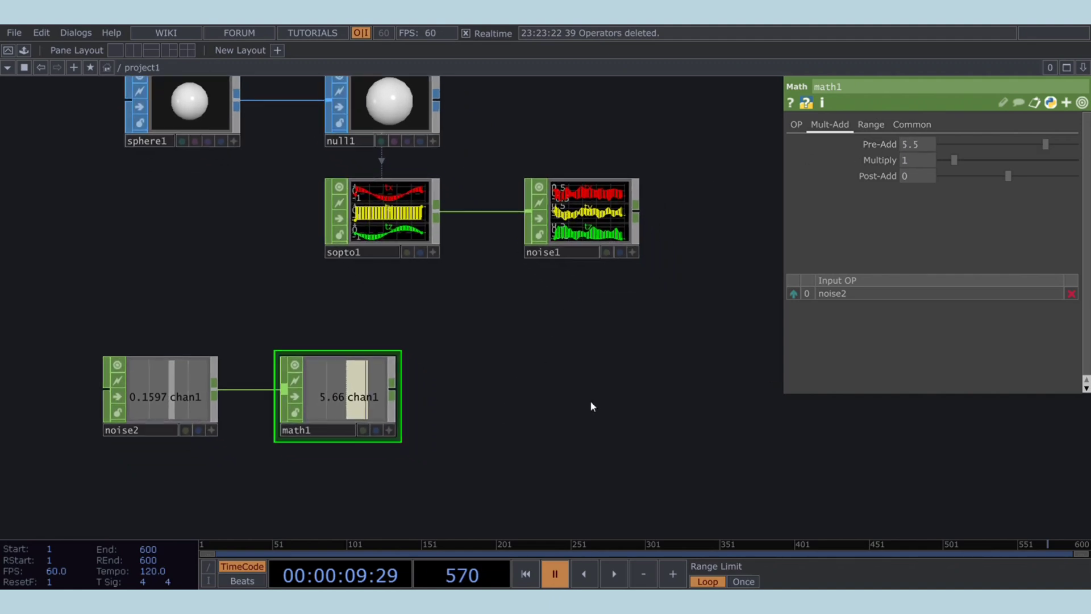
pyautogui.click(865, 125)
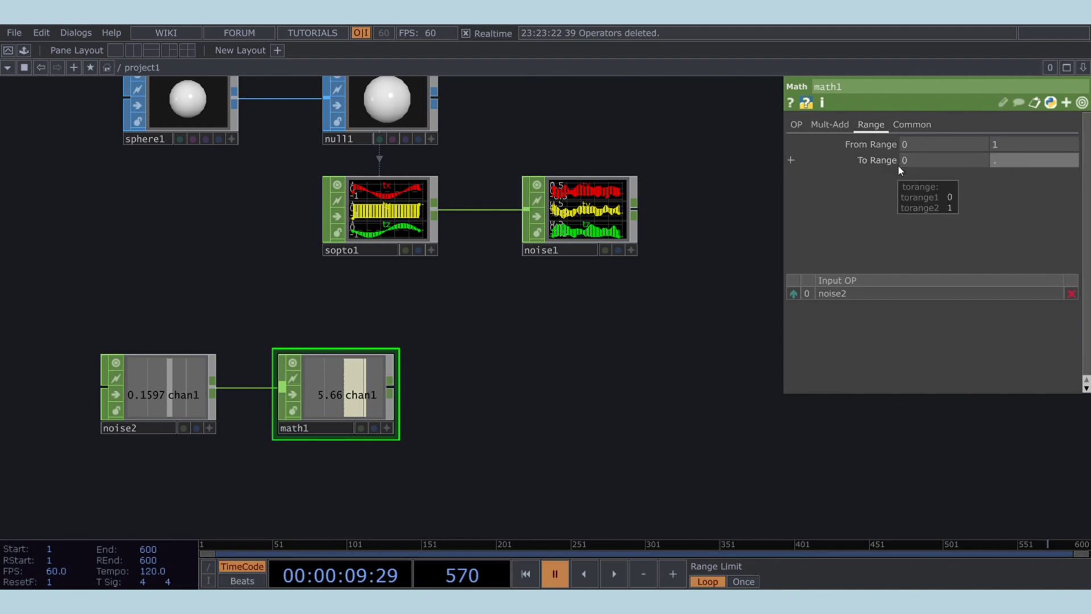
pyautogui.write('.')
pyautogui.click(520, 349)
# Connect a Null CHOP to math1 and export its chan1 channel to noise1's Exponent parameter
pyautogui.moveTo(531, 341); pyautogui.dragTo(532, 361)
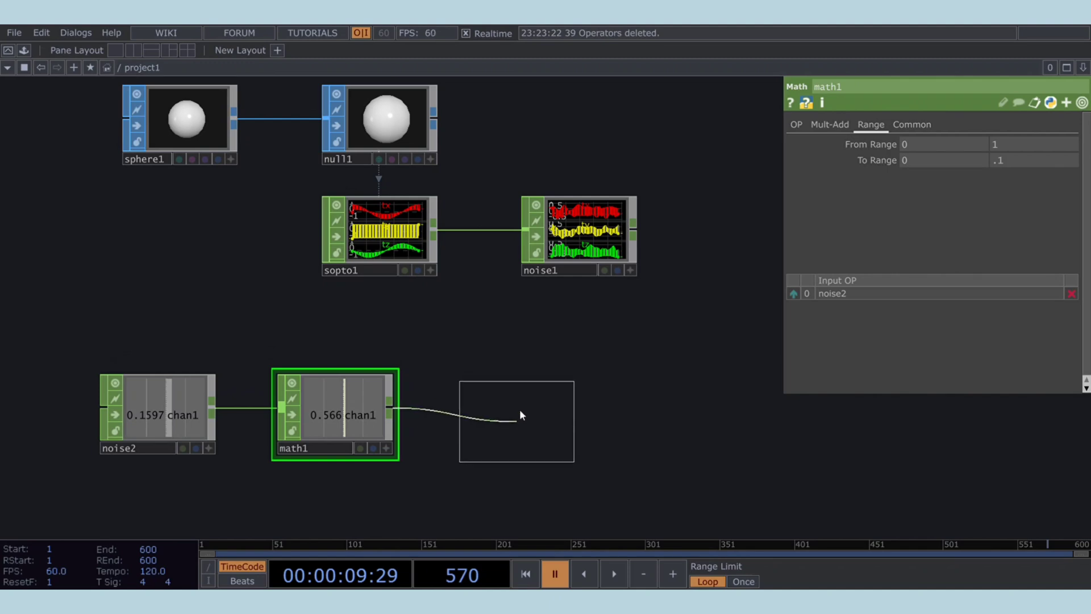
pyautogui.click(519, 410)
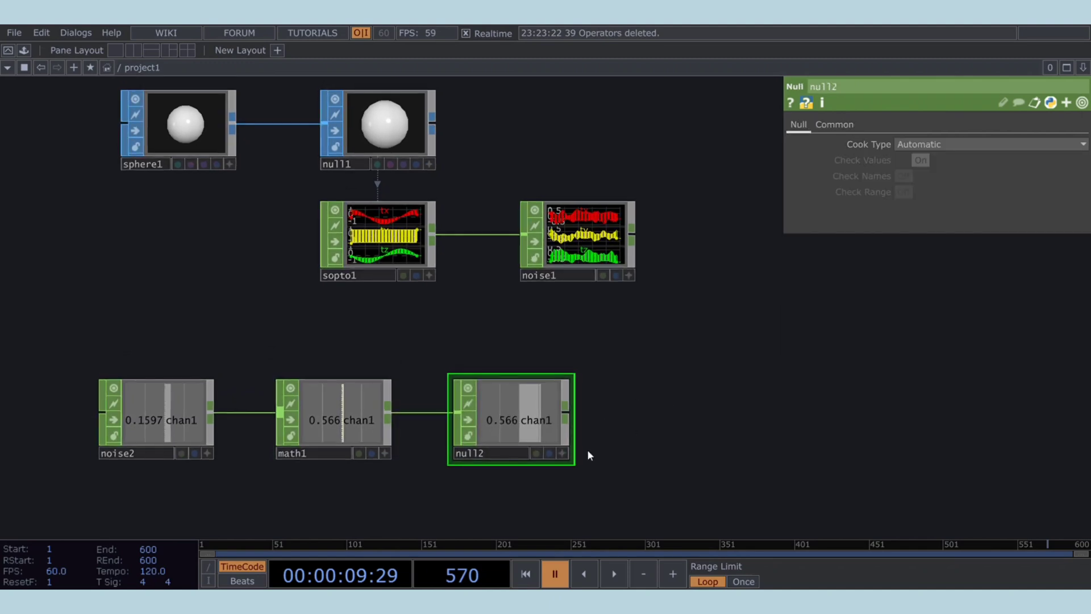
pyautogui.click(561, 453)
pyautogui.moveTo(555, 434); pyautogui.dragTo(906, 236)
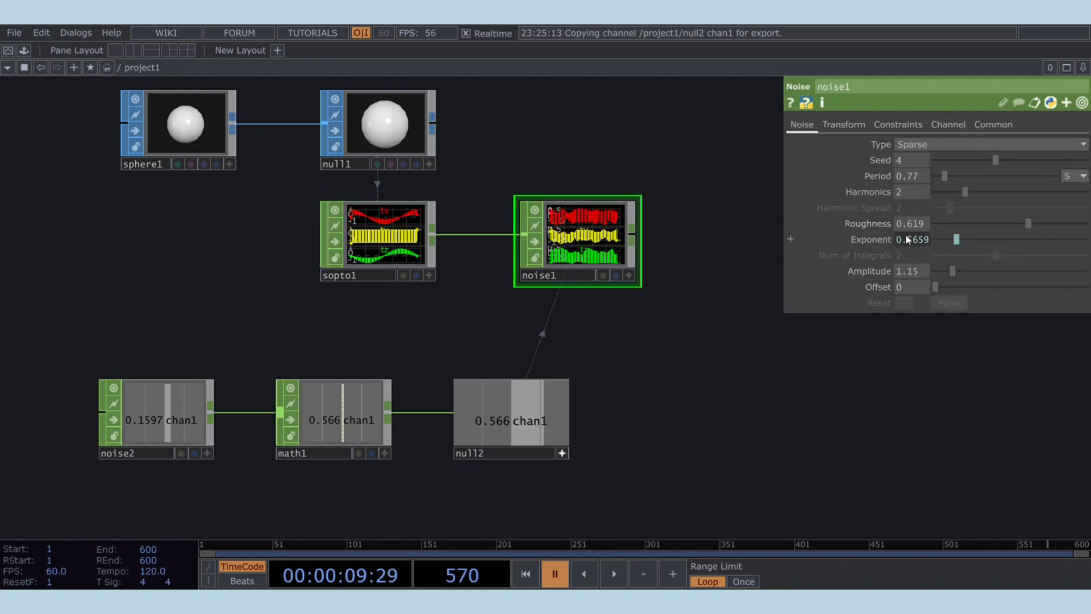
# Connect a Transform CHOP to the output of noise1
pyautogui.moveTo(619, 333); pyautogui.dragTo(594, 381)
pyautogui.moveTo(667, 360); pyautogui.dragTo(609, 388)
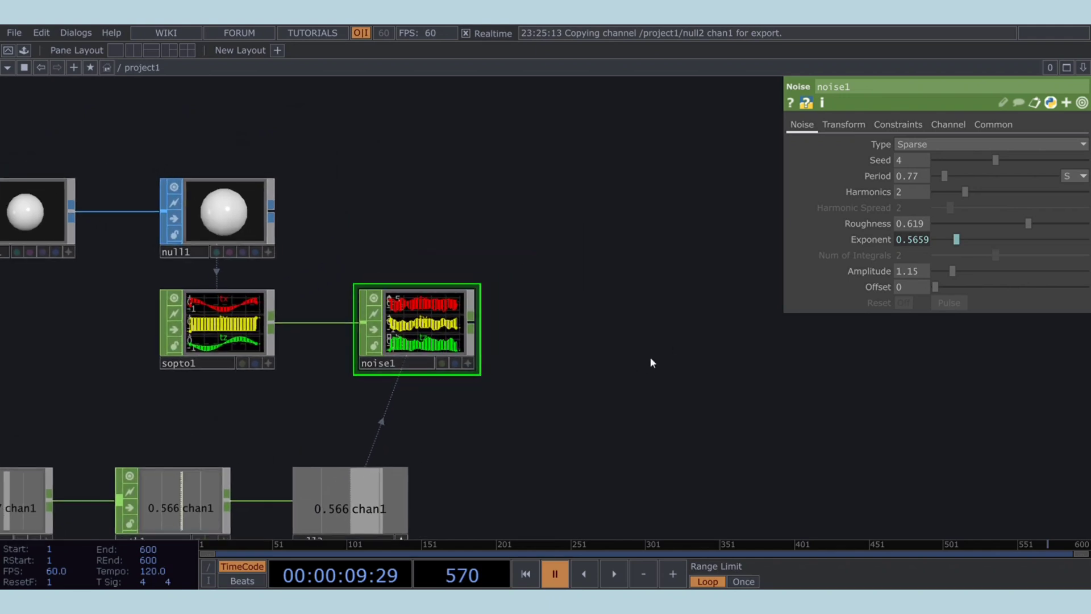
pyautogui.hscroll(2, 572, 390)
pyautogui.scroll(1, 572, 390)
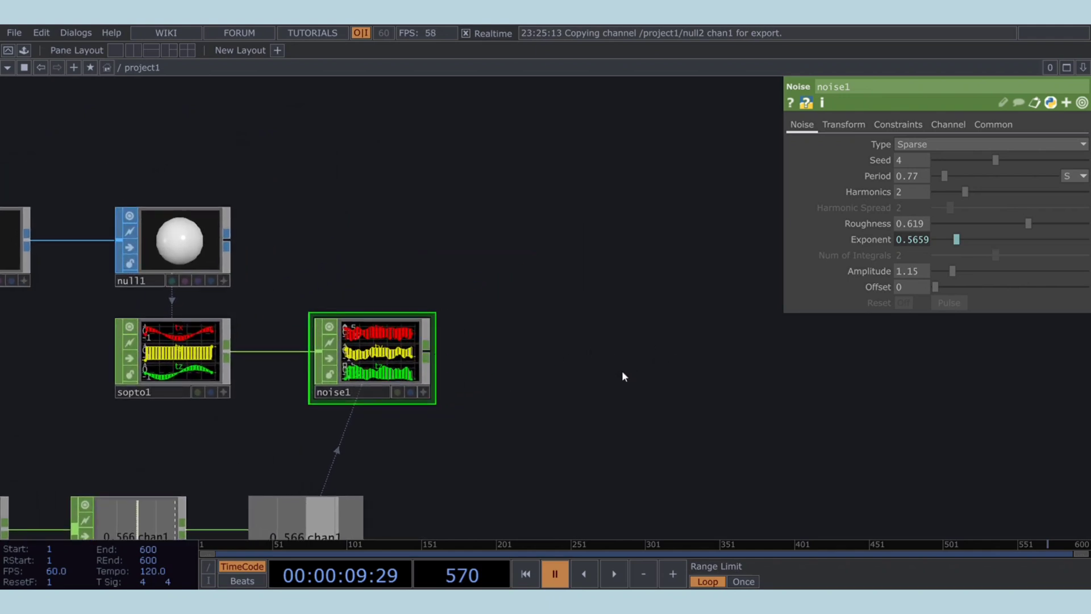
pyautogui.click(530, 350)
pyautogui.moveTo(658, 391); pyautogui.dragTo(577, 415)
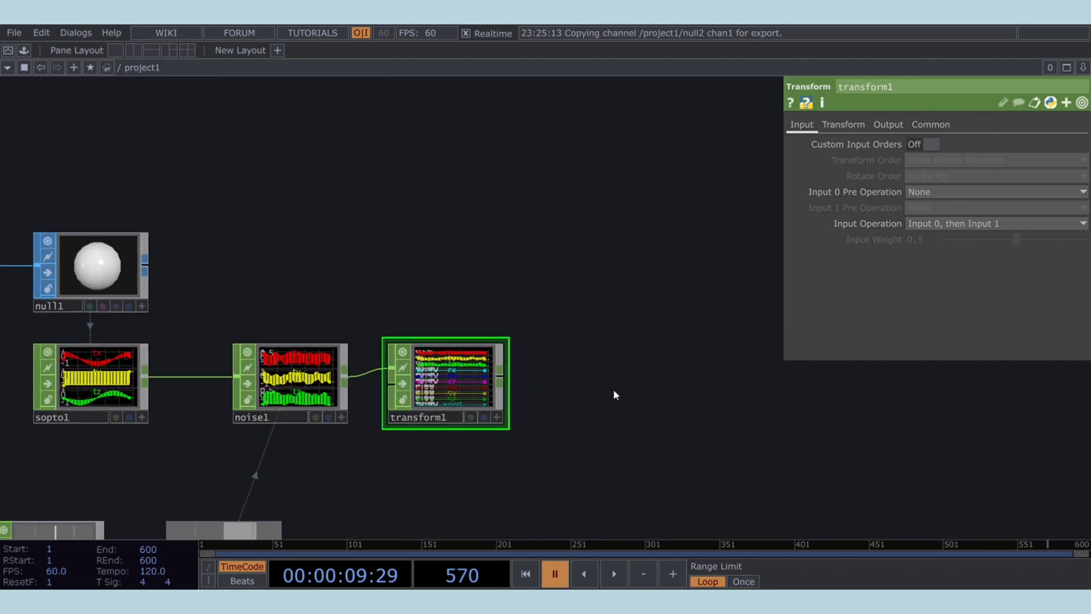
# Set transform1's Y Rotate parameter to the expression absTime.seconds*20
pyautogui.scroll(4, 458, 362)
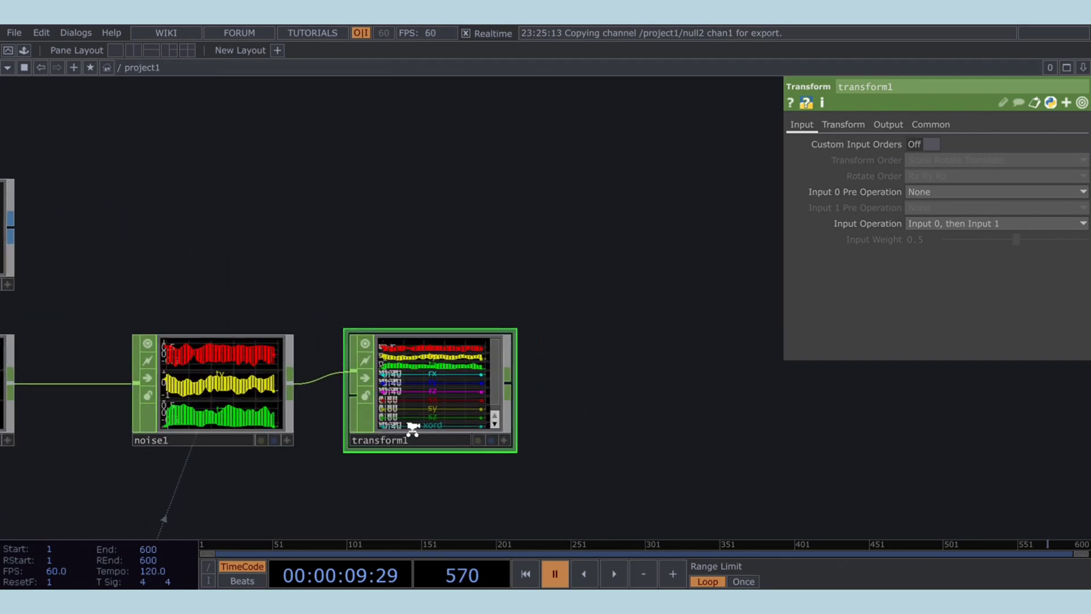
pyautogui.scroll(4, 458, 363)
pyautogui.scroll(-5, 458, 362)
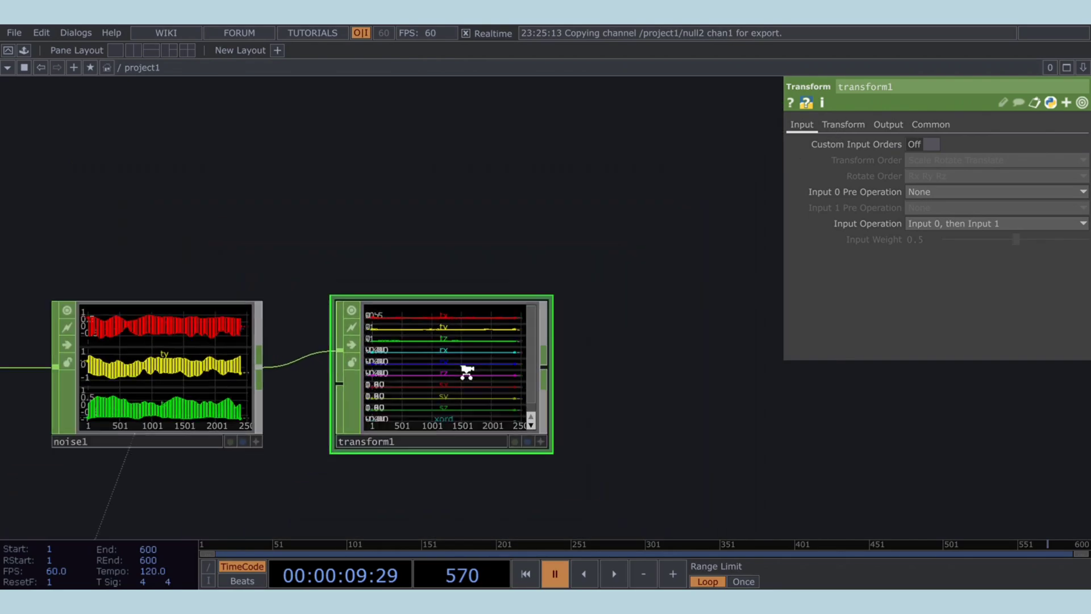
pyautogui.scroll(5, 509, 365)
pyautogui.scroll(-5, 407, 364)
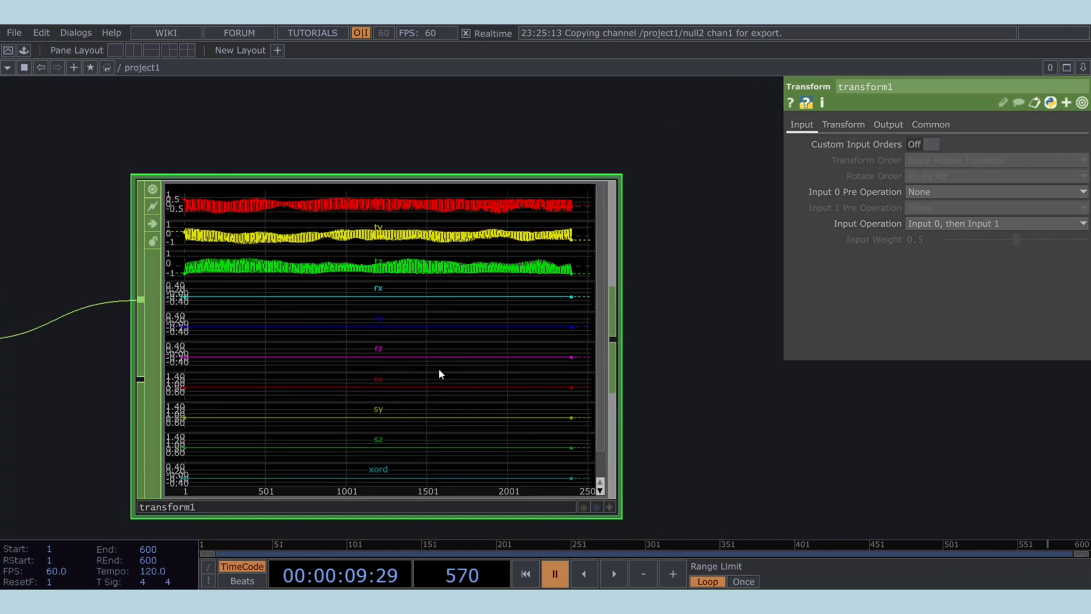
pyautogui.click(844, 125)
pyautogui.click(884, 126)
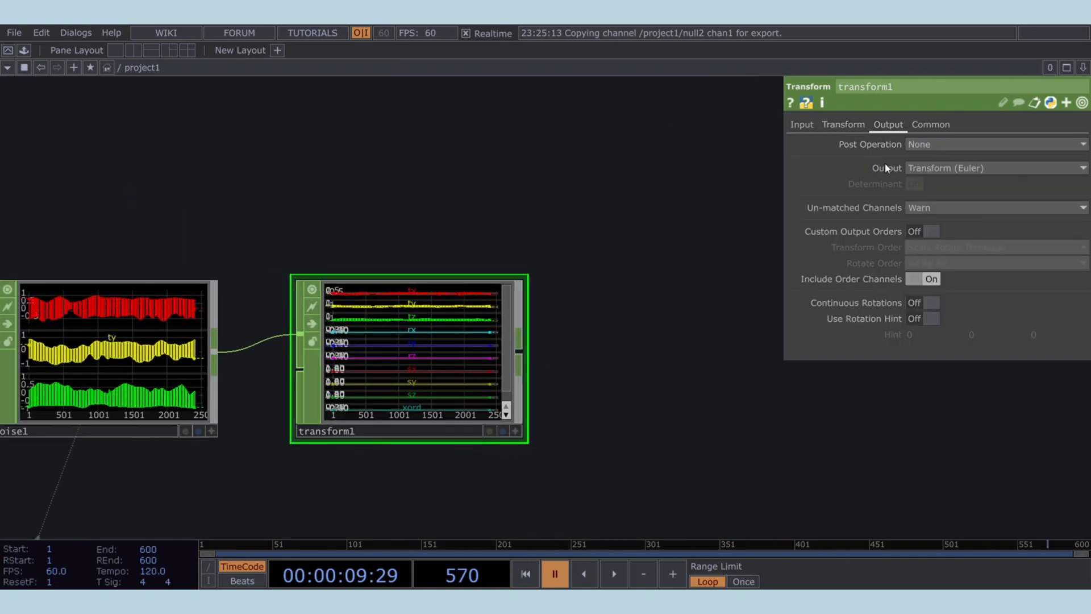
pyautogui.click(793, 126)
pyautogui.click(845, 127)
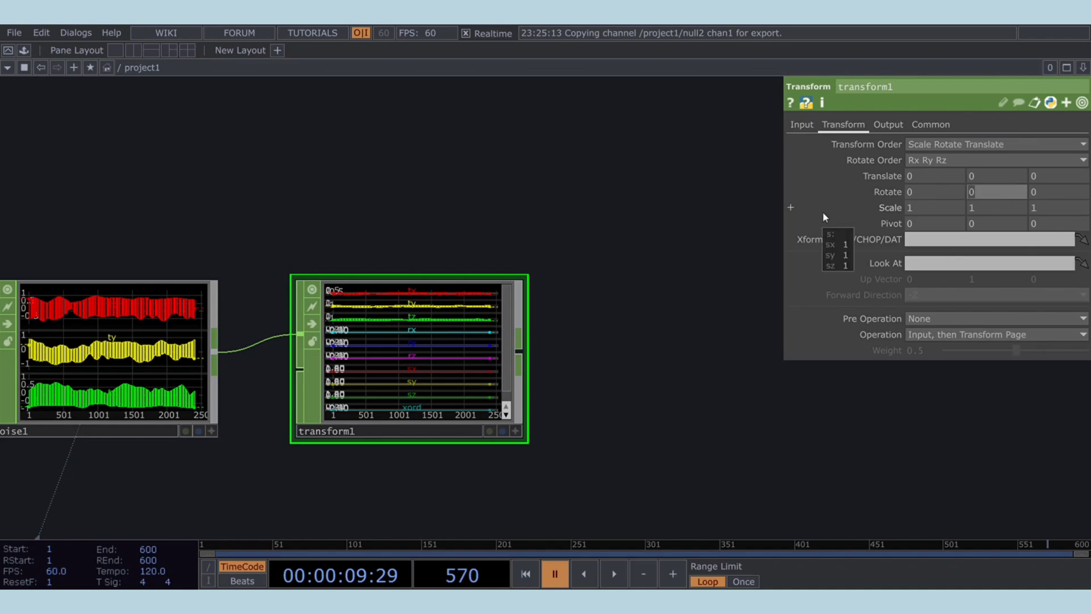
pyautogui.write('absTime.seconds*20')
pyautogui.moveTo(599, 364); pyautogui.dragTo(544, 369)
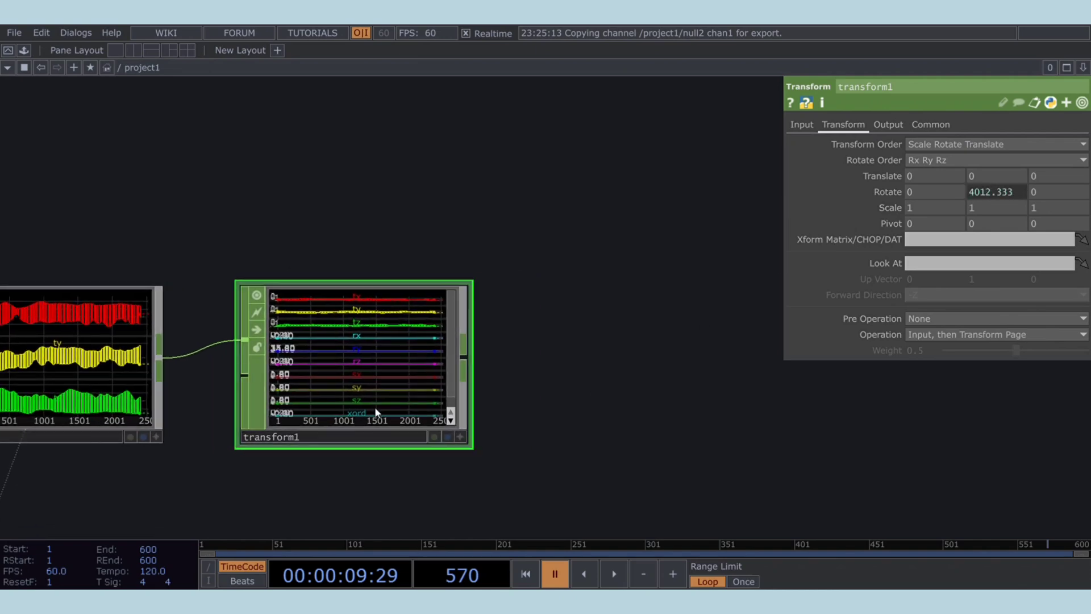
# Play the timeline briefly to check transform1's channels in motion, and pause it again
pyautogui.scroll(3, 374, 407)
pyautogui.press('space')
pyautogui.scroll(-5, 378, 364)
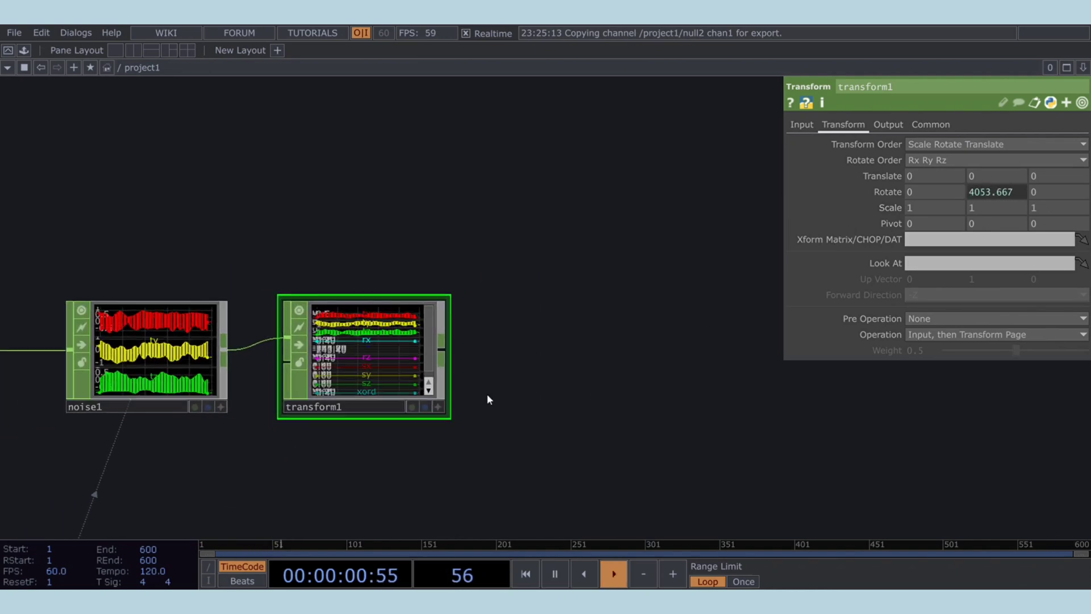
pyautogui.press('space')
# Connect a Null CHOP to the output of transform1
pyautogui.moveTo(497, 385); pyautogui.dragTo(420, 355)
pyautogui.scroll(-3, 469, 355)
pyautogui.moveTo(484, 364); pyautogui.dragTo(461, 374)
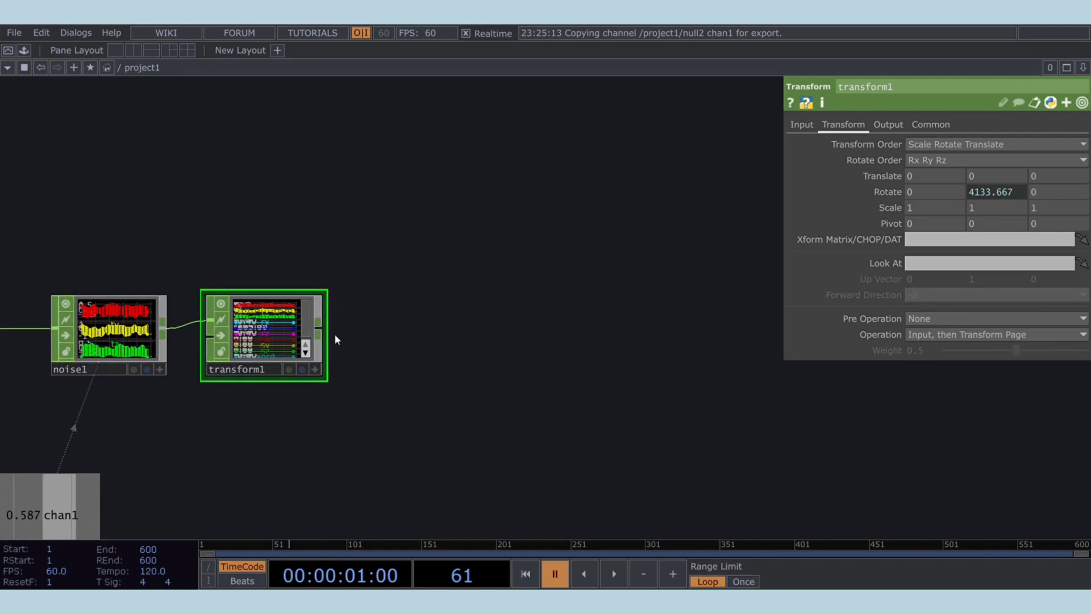
pyautogui.hotkey('alt', 'n')
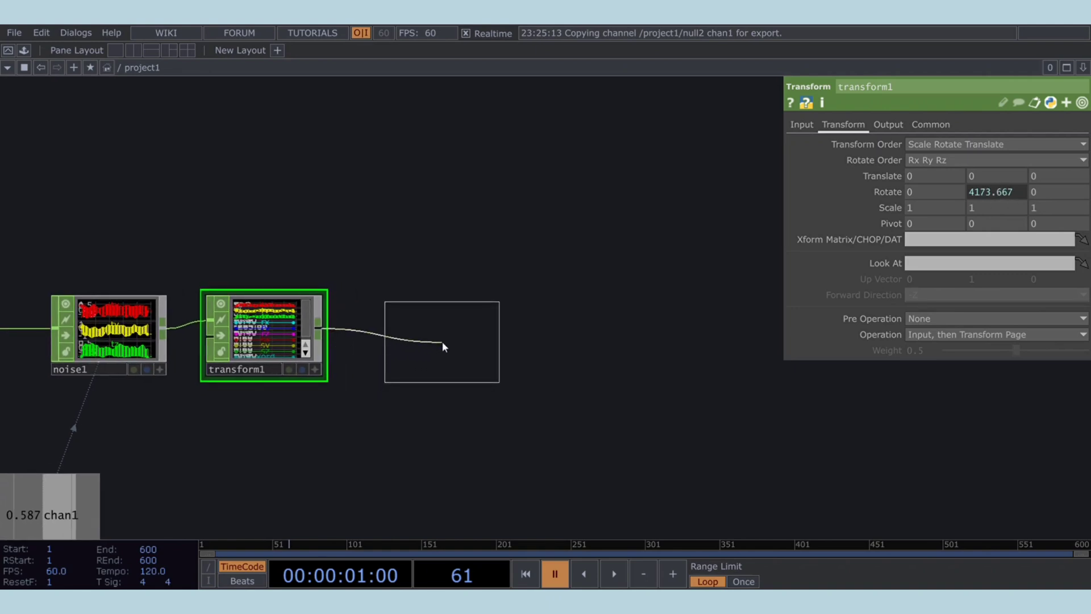
pyautogui.click(442, 339)
# Add a CHOP to SOP after null3 that uses null3 as its CHOP source
pyautogui.moveTo(542, 372); pyautogui.dragTo(412, 390)
pyautogui.moveTo(508, 387); pyautogui.dragTo(460, 415)
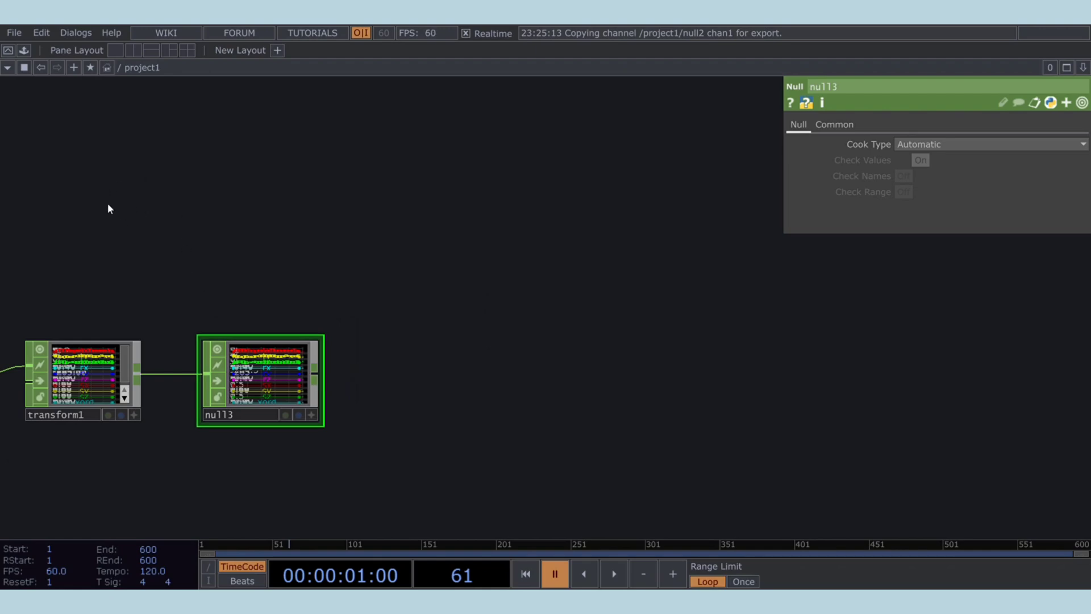
pyautogui.click(420, 372)
pyautogui.scroll(5, 434, 389)
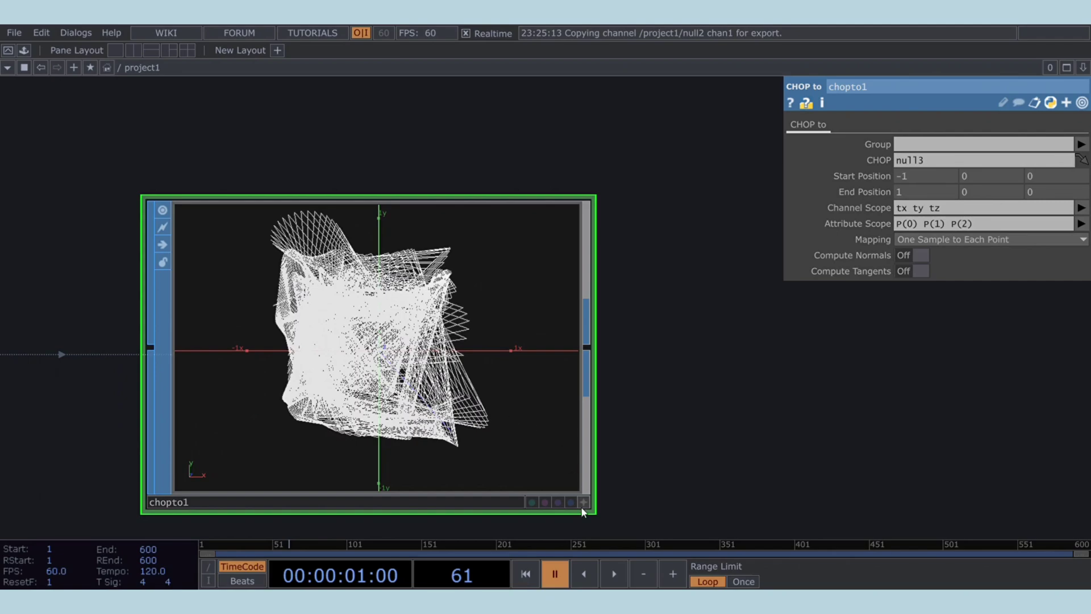
# Orbit the geometry in chopto1's interactive viewer to inspect its shape
pyautogui.click(587, 505)
pyautogui.moveTo(455, 351); pyautogui.dragTo(497, 390)
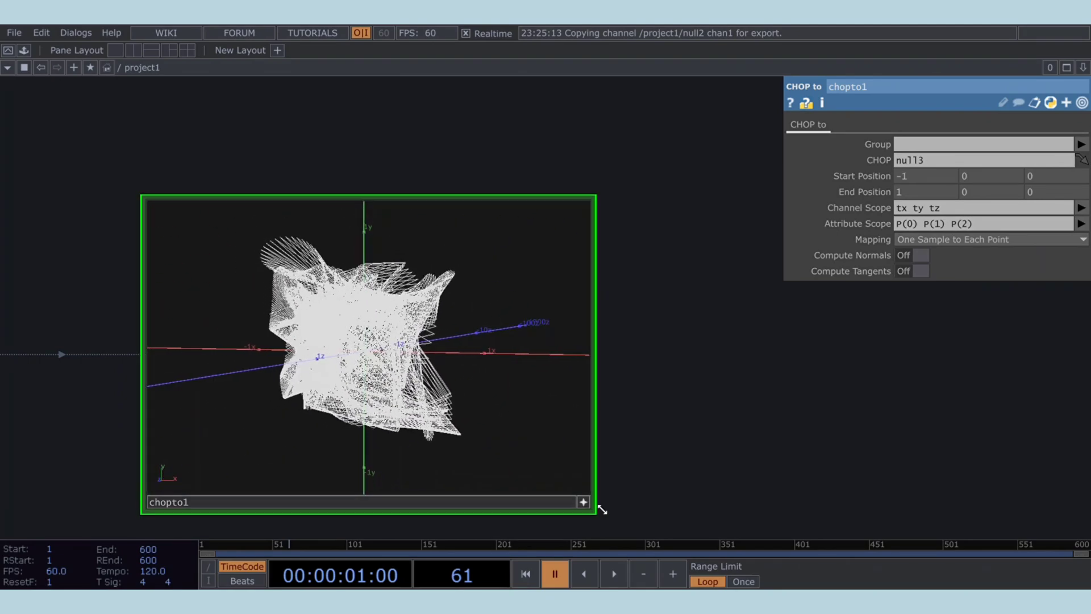
pyautogui.click(584, 503)
# Connect a Noise SOP to chopto1 and set its Exponent to 0
pyautogui.moveTo(625, 462); pyautogui.dragTo(565, 420)
pyautogui.scroll(-5, 520, 394)
pyautogui.moveTo(571, 372); pyautogui.dragTo(530, 426)
pyautogui.moveTo(556, 392); pyautogui.dragTo(420, 386)
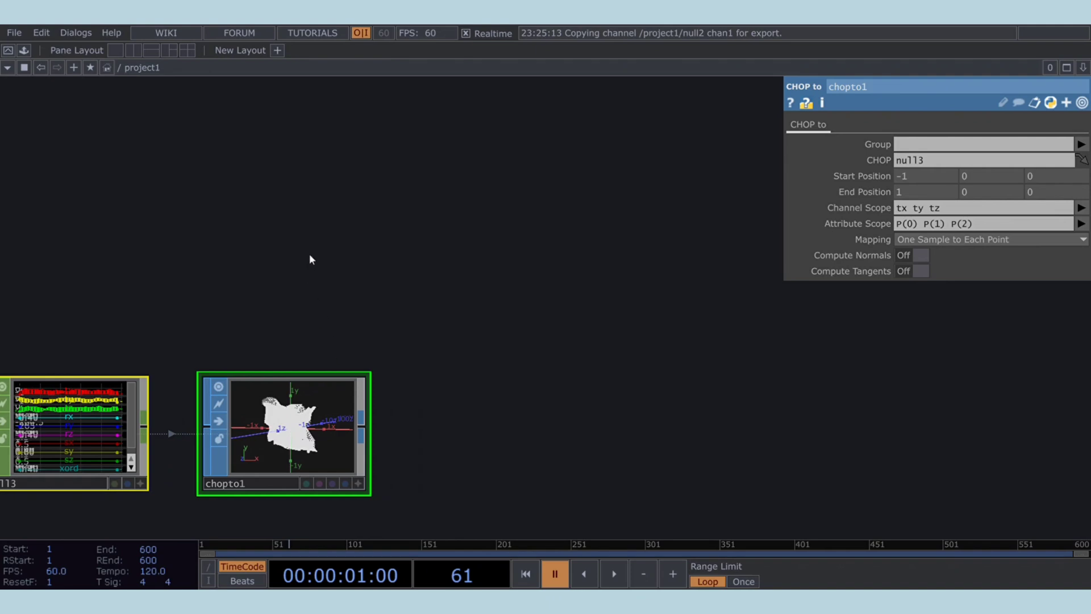
pyautogui.click(492, 432)
pyautogui.moveTo(584, 433); pyautogui.dragTo(510, 442)
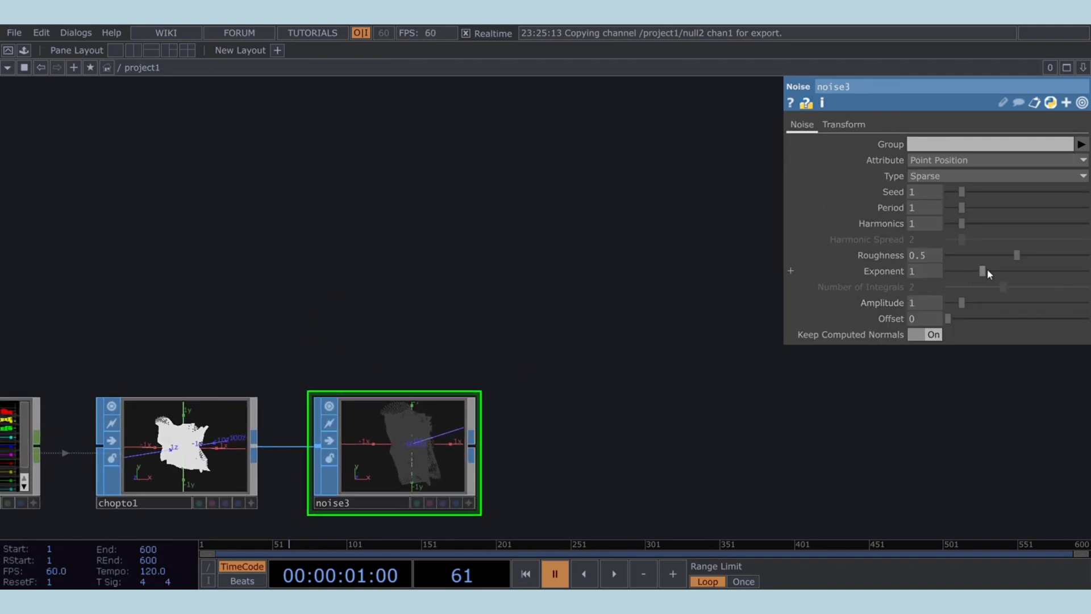
pyautogui.moveTo(986, 270); pyautogui.dragTo(946, 271)
# Play the timeline briefly to examine noise3's distorted geometry up close, and pause it
pyautogui.scroll(5, 404, 498)
pyautogui.press('space')
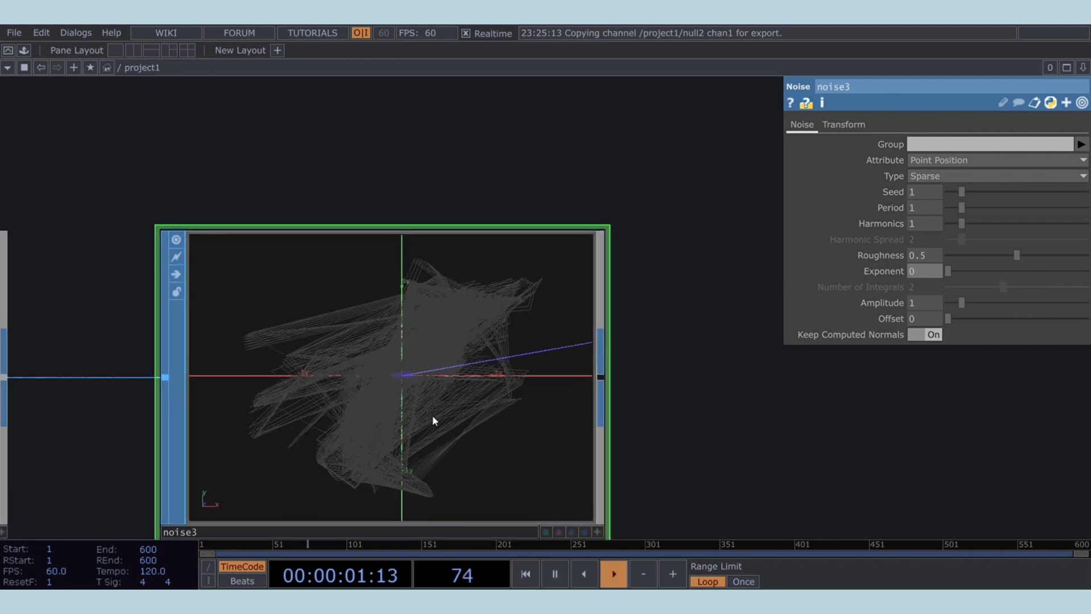
pyautogui.scroll(-5, 364, 392)
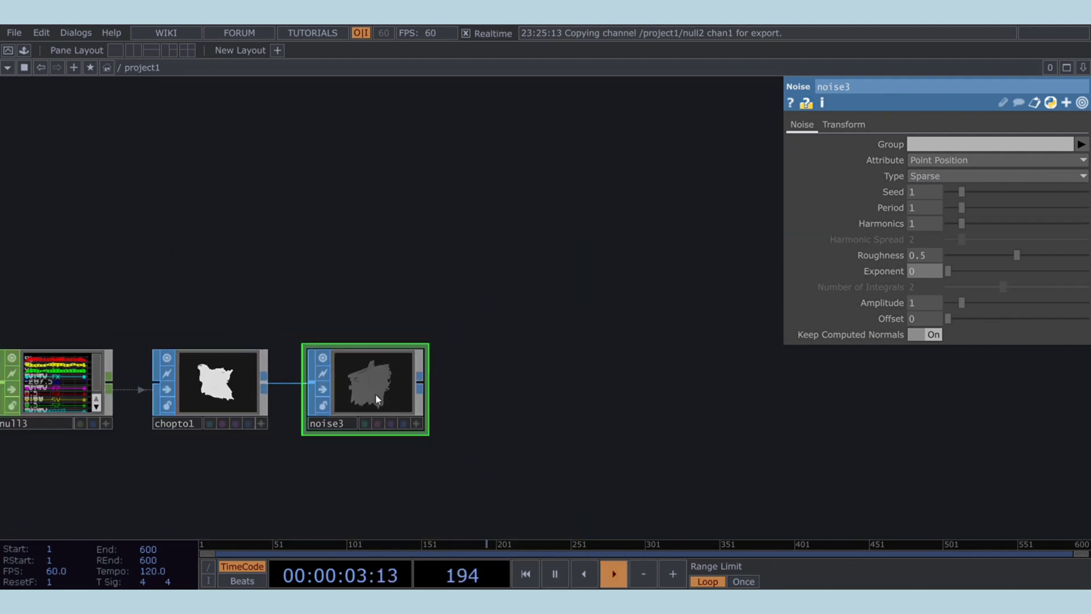
pyautogui.press('space')
# Connect a Null SOP to noise3 and a Geometry COMP to that null's output
pyautogui.moveTo(544, 404); pyautogui.dragTo(360, 435)
pyautogui.click(323, 412)
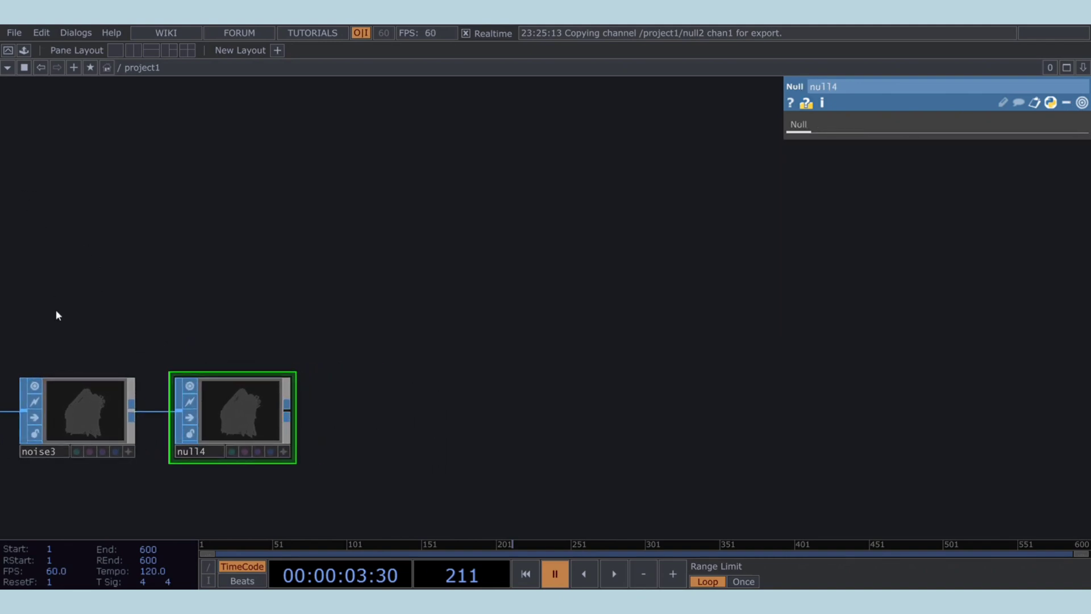
pyautogui.click(402, 421)
pyautogui.moveTo(571, 368); pyautogui.dragTo(523, 369)
# Add a Camera COMP above geo1 and a Render TOP beside the camera and geometry
pyautogui.moveTo(385, 304); pyautogui.dragTo(380, 335)
pyautogui.press('Tab')
pyautogui.click(33, 213)
pyautogui.click(346, 318)
pyautogui.moveTo(516, 413); pyautogui.dragTo(451, 372)
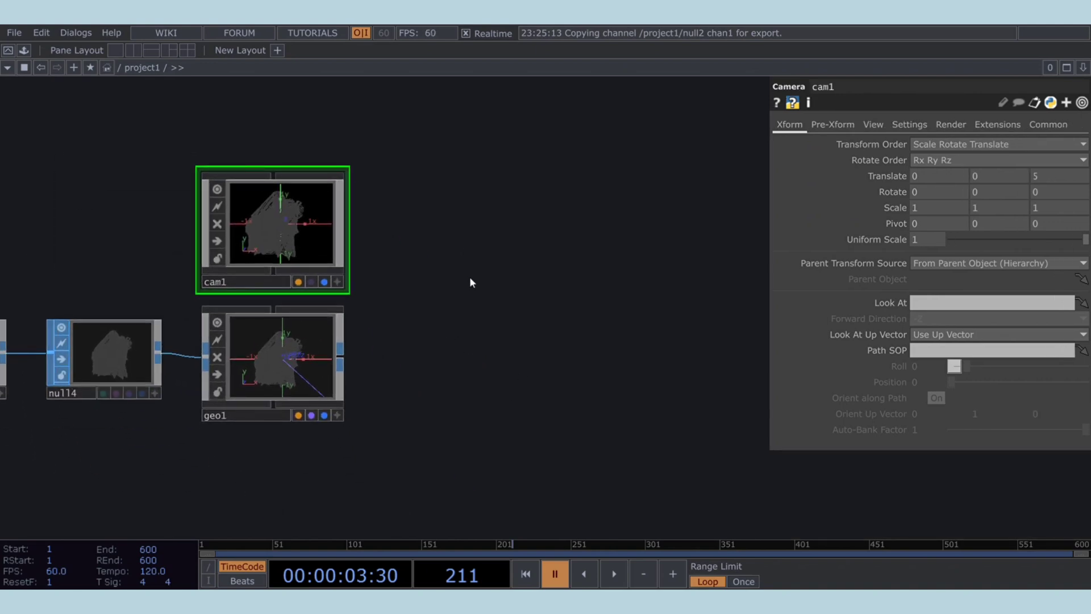
pyautogui.click(436, 223)
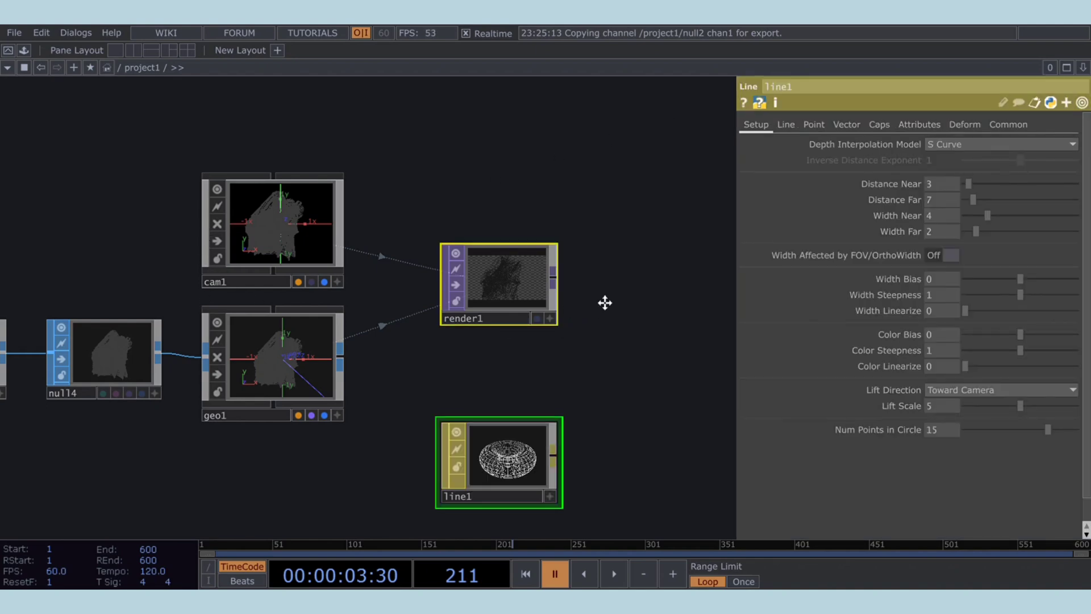
# Place a Line MAT below geo1 and move render1 close beside geo1
pyautogui.moveTo(605, 302); pyautogui.dragTo(609, 239)
pyautogui.moveTo(542, 390); pyautogui.dragTo(323, 444)
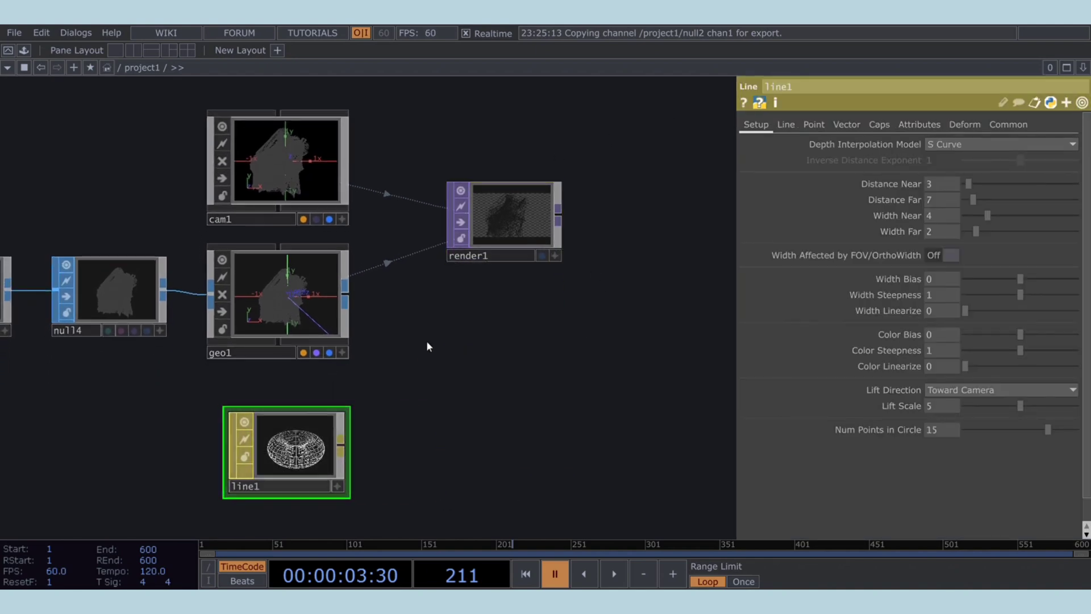
pyautogui.moveTo(507, 210); pyautogui.dragTo(445, 305)
pyautogui.scroll(-3, 590, 375)
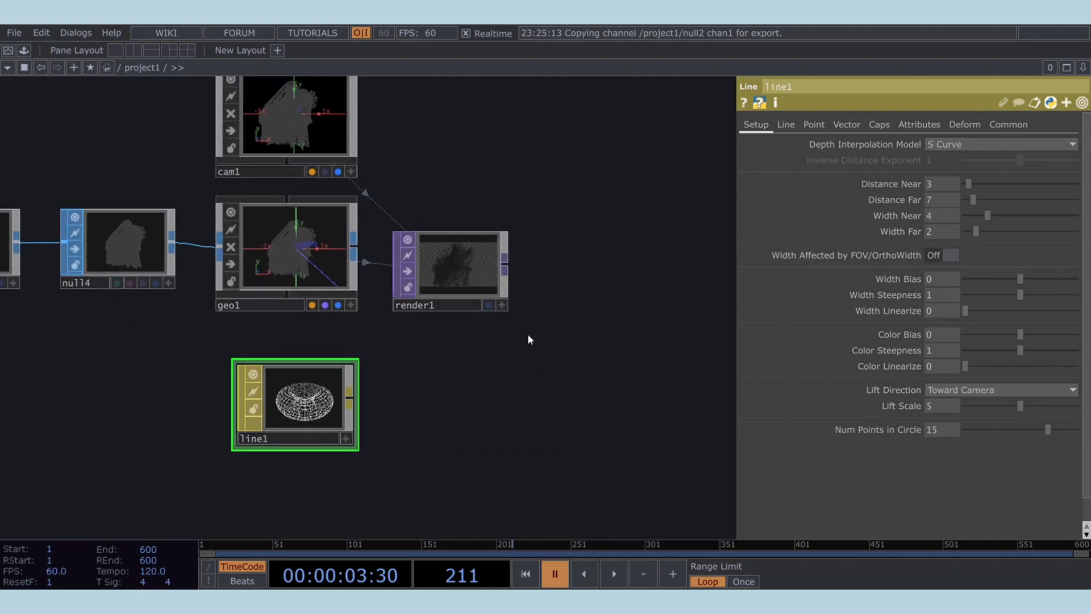
# Turn on Draw Points for line1 and set its Line Near Color to green (0, 1, 0.1764)
pyautogui.click(813, 124)
pyautogui.click(950, 144)
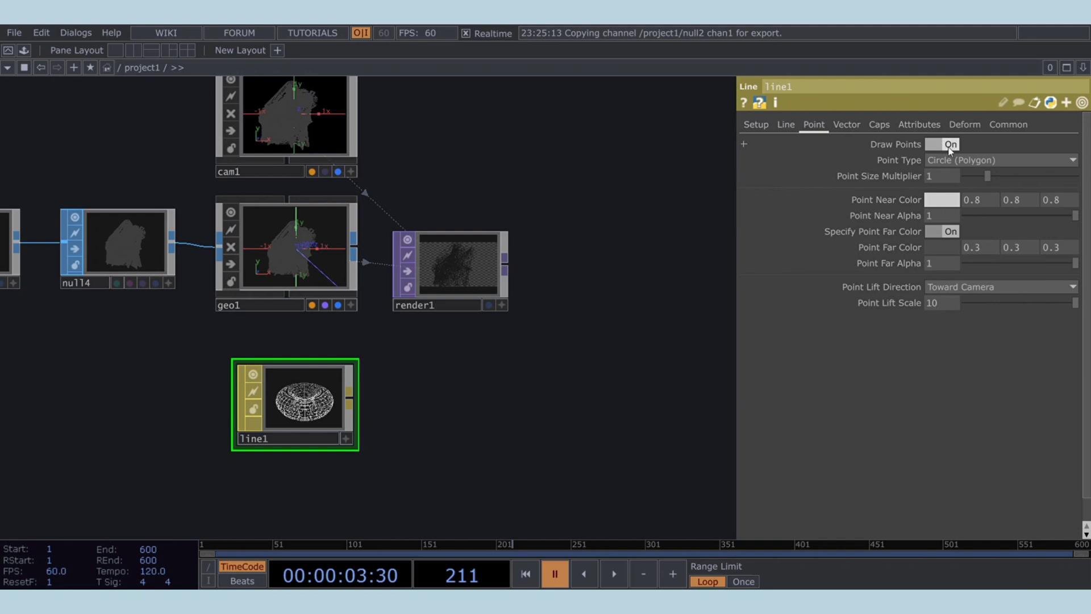
pyautogui.click(789, 124)
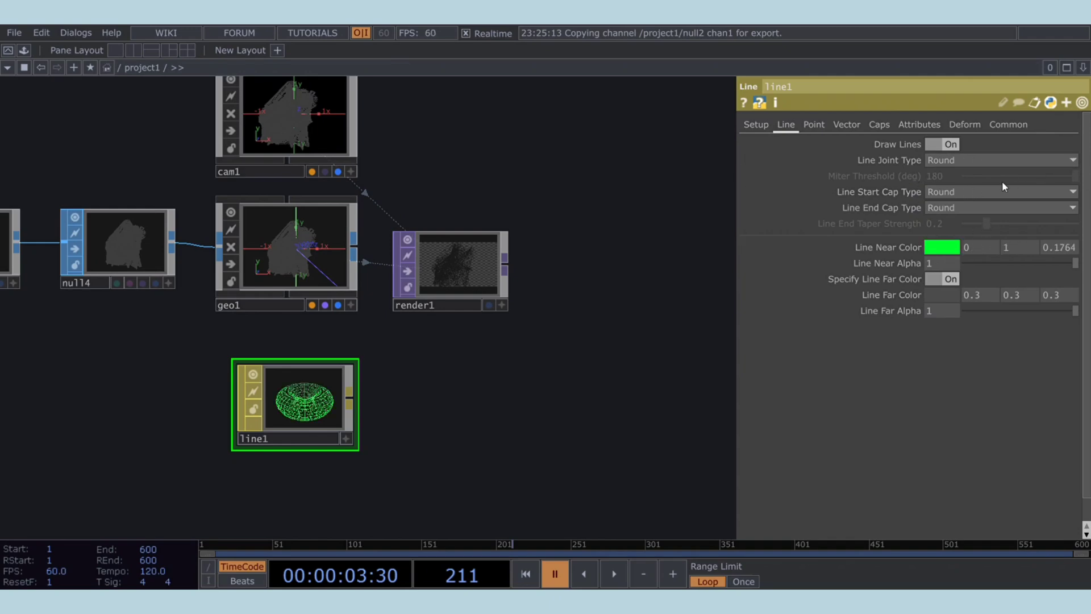
# Set line1's Point Far Color to white (1, 1, 1)
pyautogui.click(810, 124)
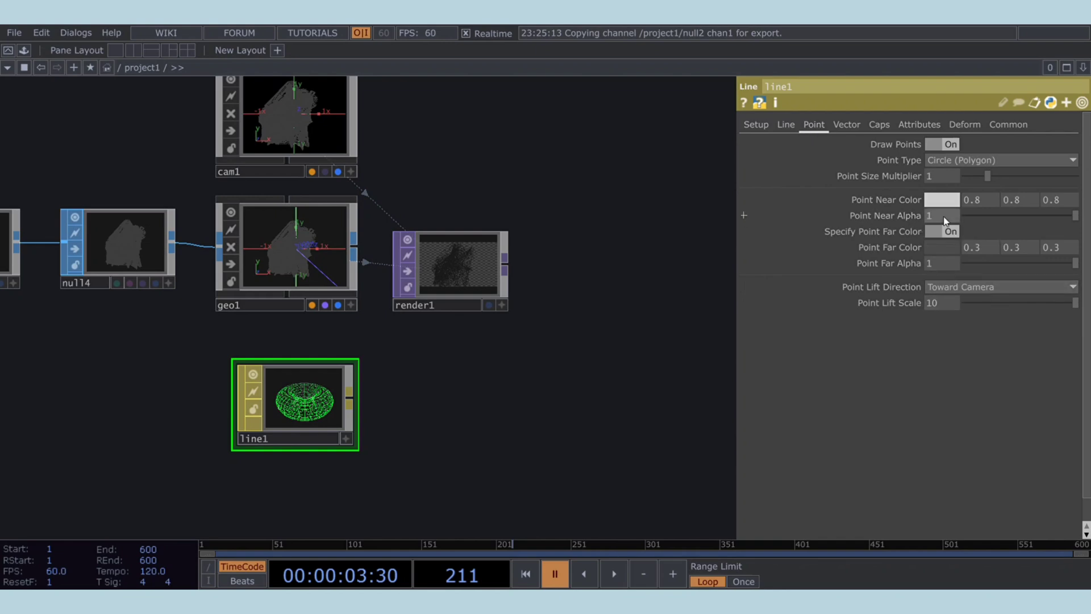
pyautogui.click(936, 246)
pyautogui.click(1036, 193)
# Assign the line1 material to geo1
pyautogui.moveTo(615, 284); pyautogui.dragTo(586, 318)
pyautogui.scroll(3, 303, 360)
pyautogui.moveTo(444, 398); pyautogui.dragTo(483, 372)
pyautogui.moveTo(322, 417); pyautogui.dragTo(319, 213)
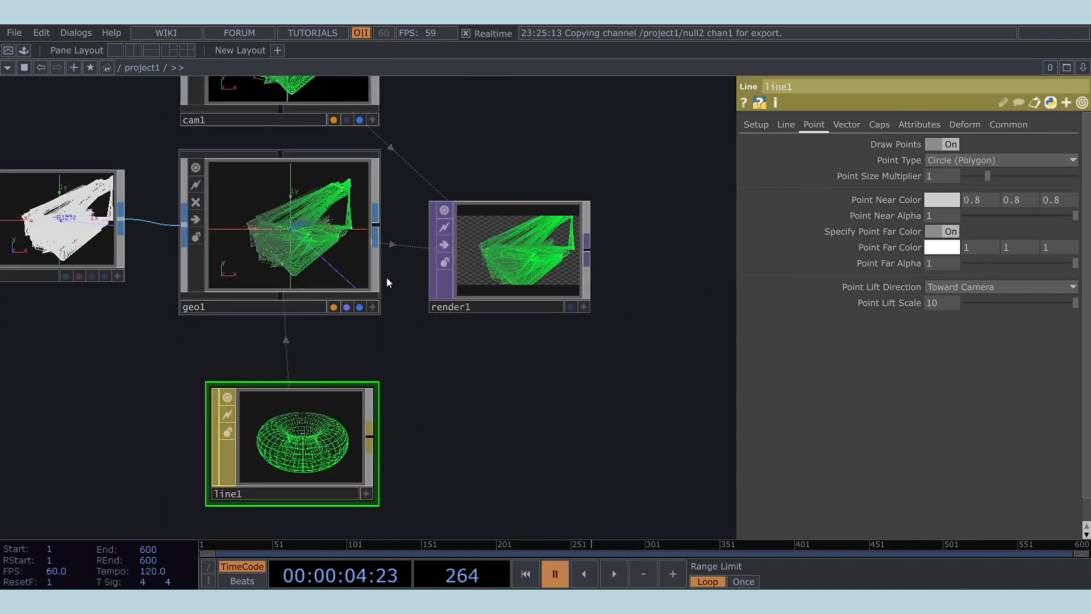
# Examine the green line rendering in render1 up close while the timeline plays, and pause playback
pyautogui.scroll(6, 443, 275)
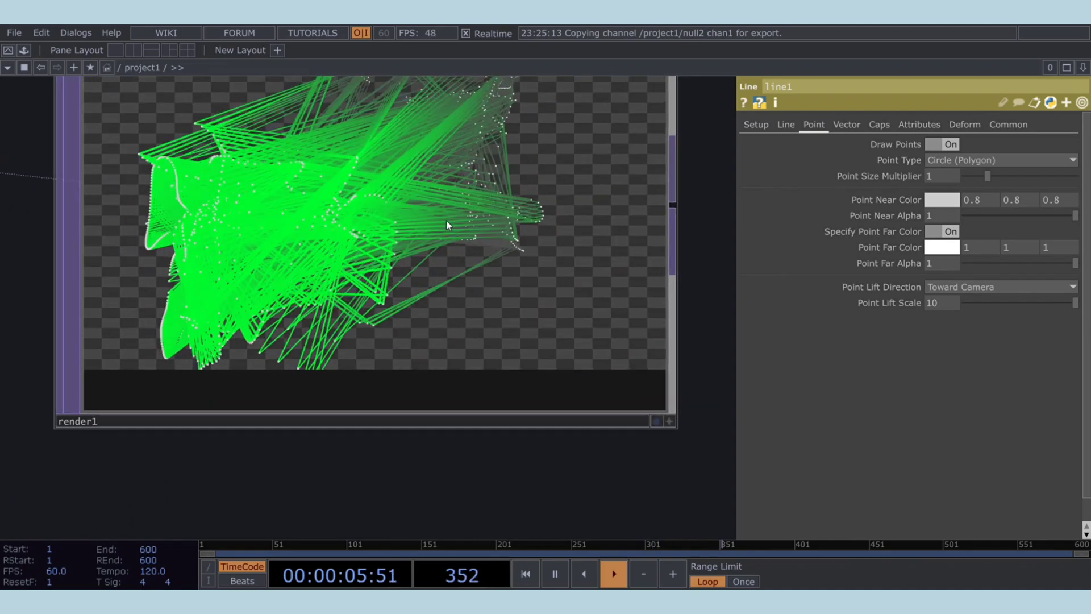
pyautogui.scroll(-2, 380, 262)
pyautogui.scroll(-5, 428, 309)
pyautogui.press('space')
# Set cam1's Z Translate to 8.2
pyautogui.moveTo(478, 335); pyautogui.dragTo(442, 397)
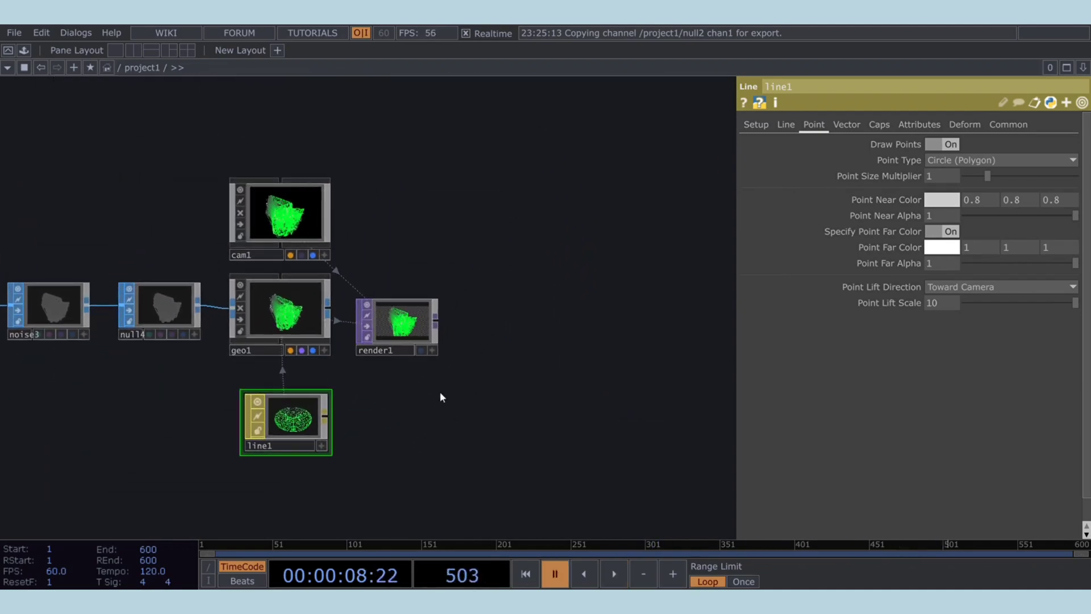
pyautogui.click(305, 209)
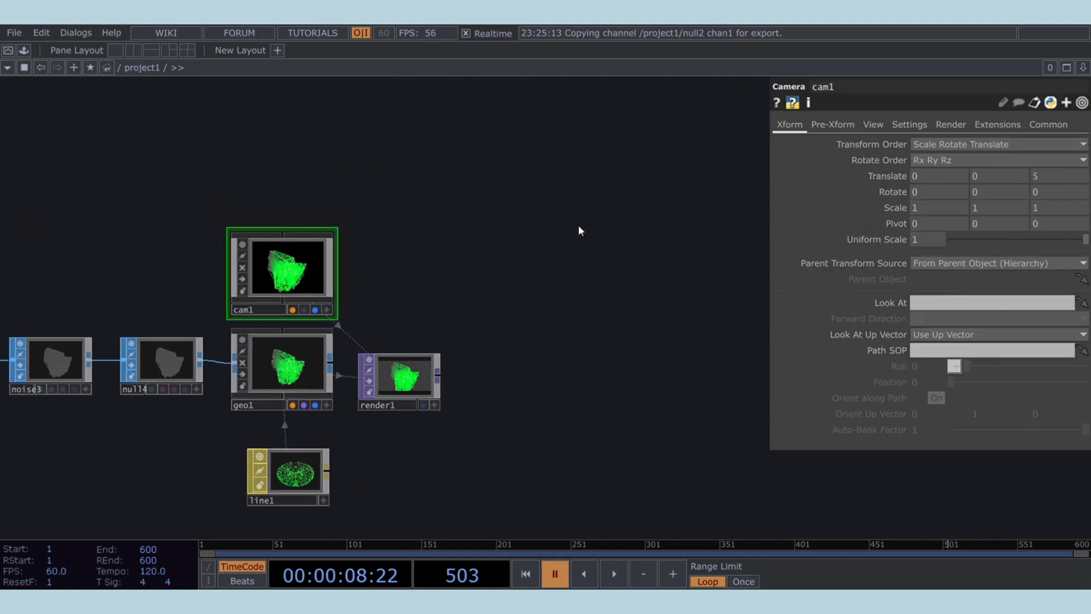
pyautogui.write('8.2')
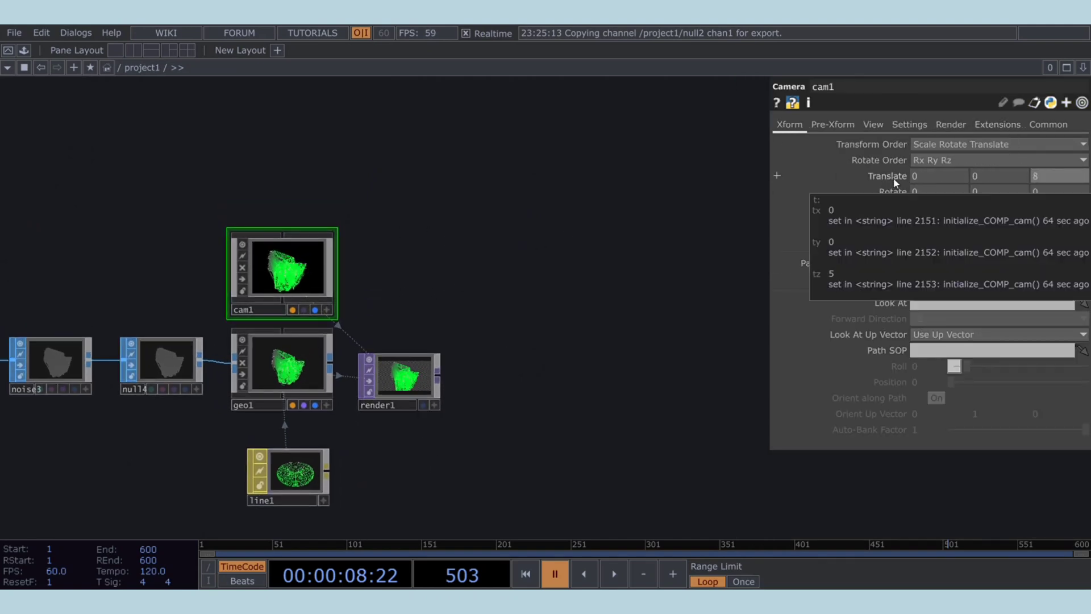
pyautogui.press('Return')
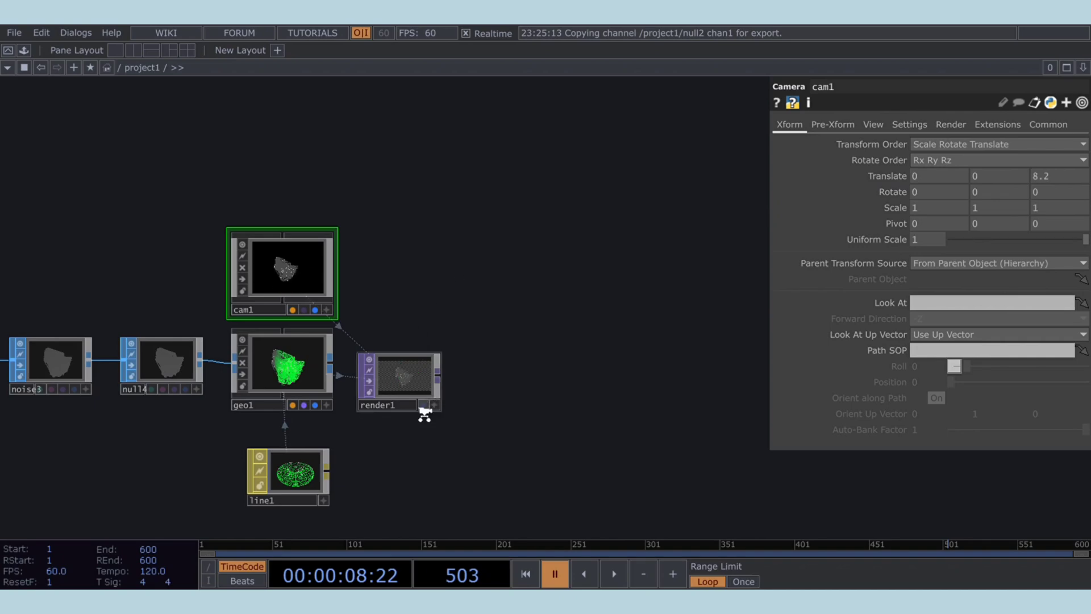
# Play the timeline briefly to examine render1 from the new camera distance, and pause it
pyautogui.scroll(12, 417, 402)
pyautogui.press('space')
pyautogui.scroll(-3, 335, 293)
pyautogui.scroll(-7, 335, 289)
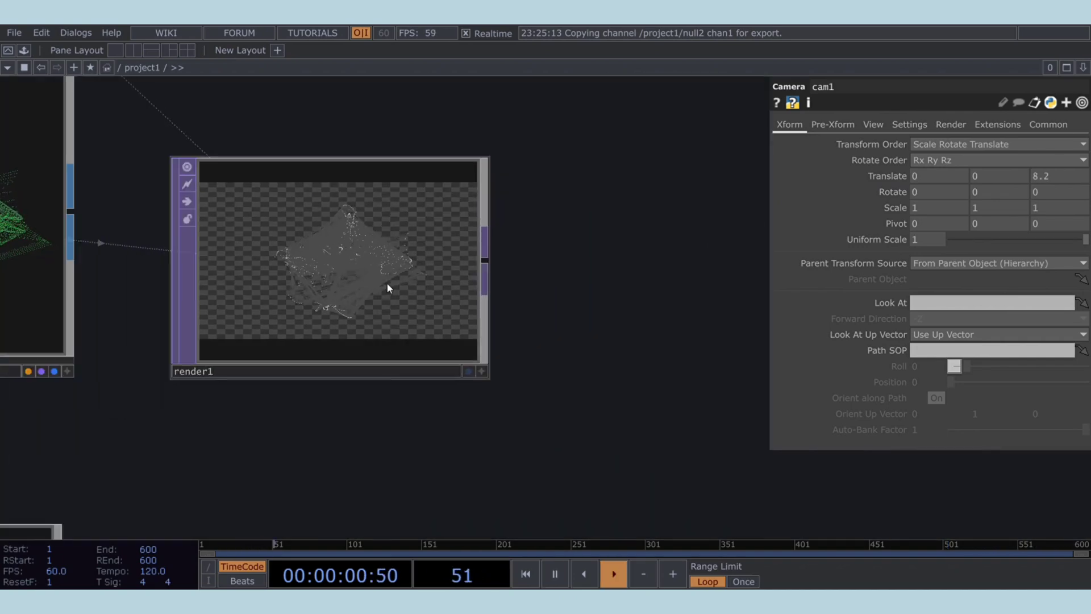
pyautogui.press('space')
pyautogui.moveTo(526, 246); pyautogui.dragTo(548, 271)
pyautogui.scroll(-5, 574, 282)
pyautogui.moveTo(543, 404); pyautogui.dragTo(552, 422)
pyautogui.moveTo(514, 367); pyautogui.dragTo(490, 368)
pyautogui.moveTo(567, 375); pyautogui.dragTo(511, 402)
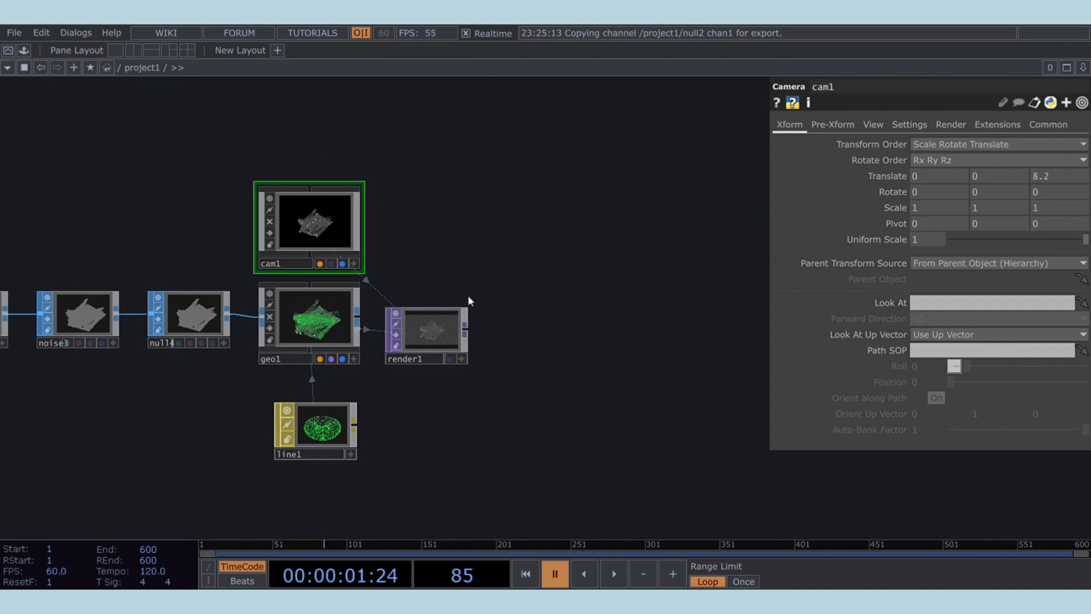
# Add the bloom image filter component from the palette beside render1 and feed it with render1's output
pyautogui.moveTo(579, 316); pyautogui.dragTo(523, 331)
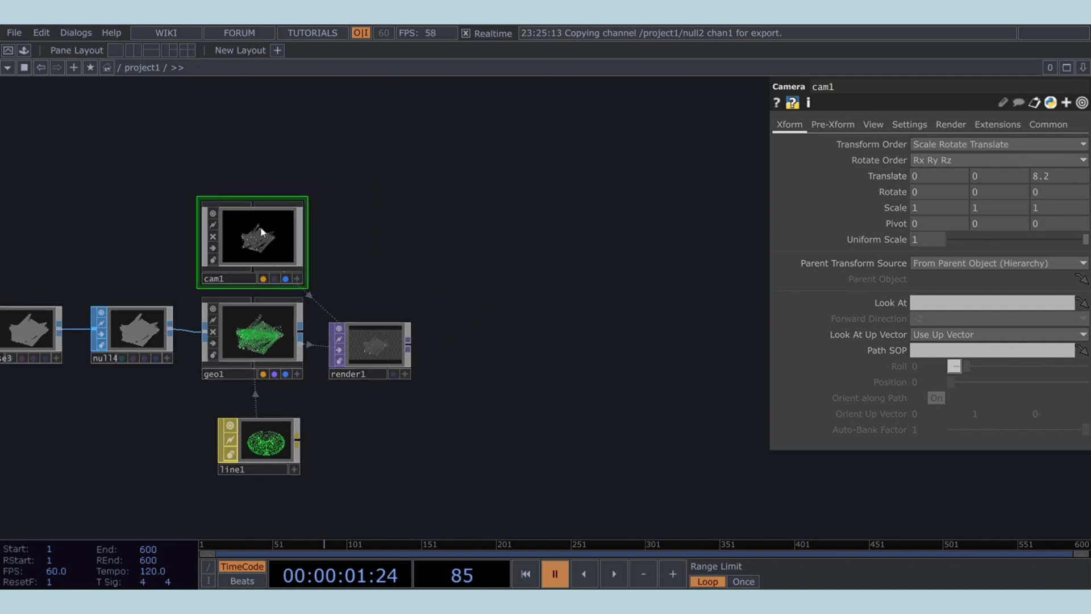
pyautogui.click(24, 50)
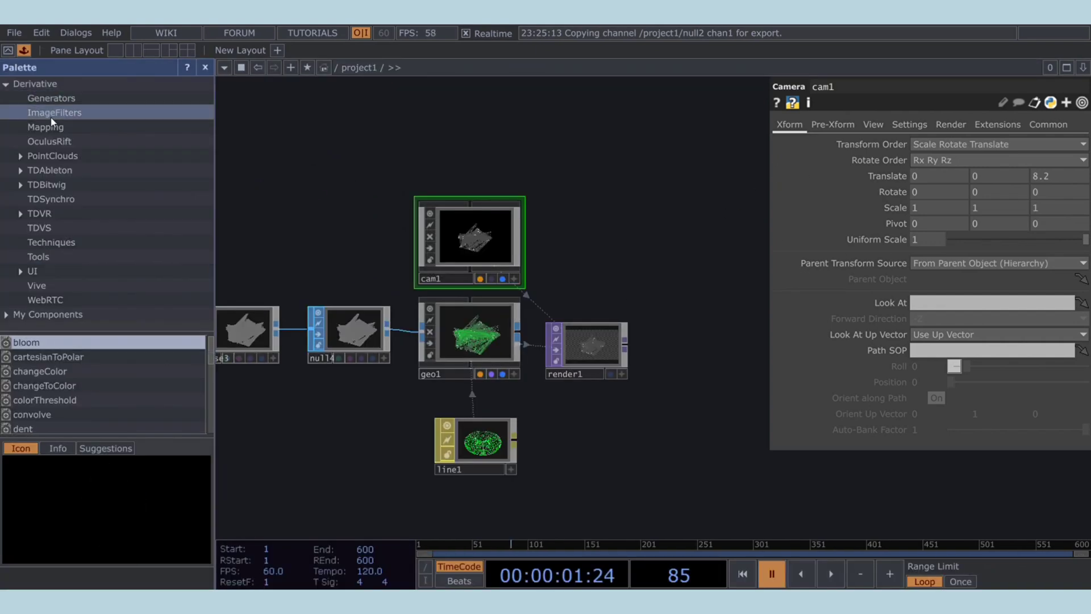
pyautogui.moveTo(44, 341); pyautogui.dragTo(698, 326)
pyautogui.scroll(5, 687, 397)
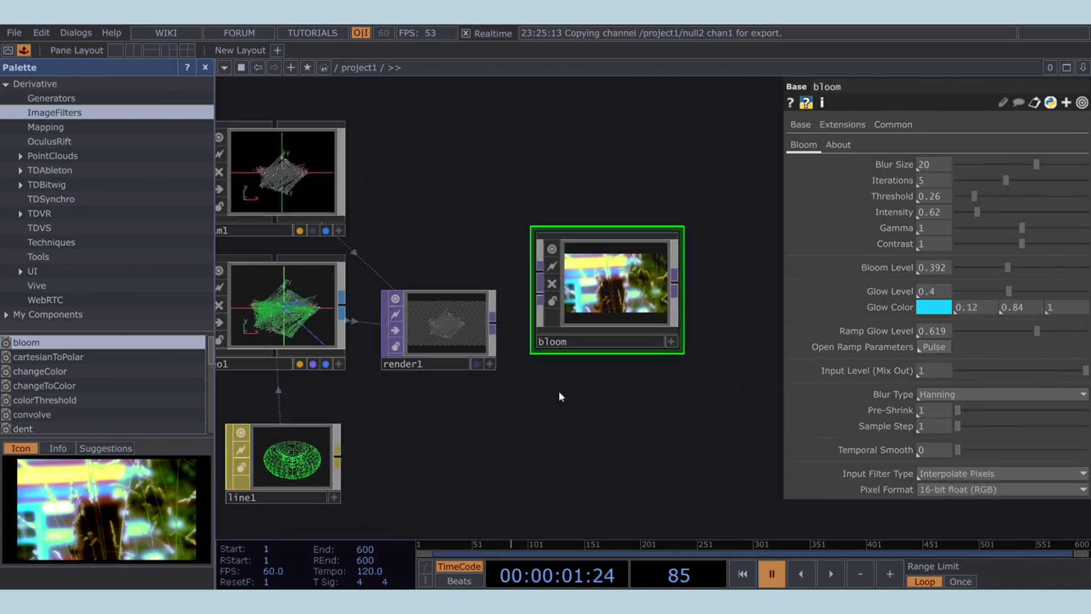
pyautogui.moveTo(565, 295); pyautogui.dragTo(565, 357)
pyautogui.moveTo(445, 293); pyautogui.dragTo(509, 283)
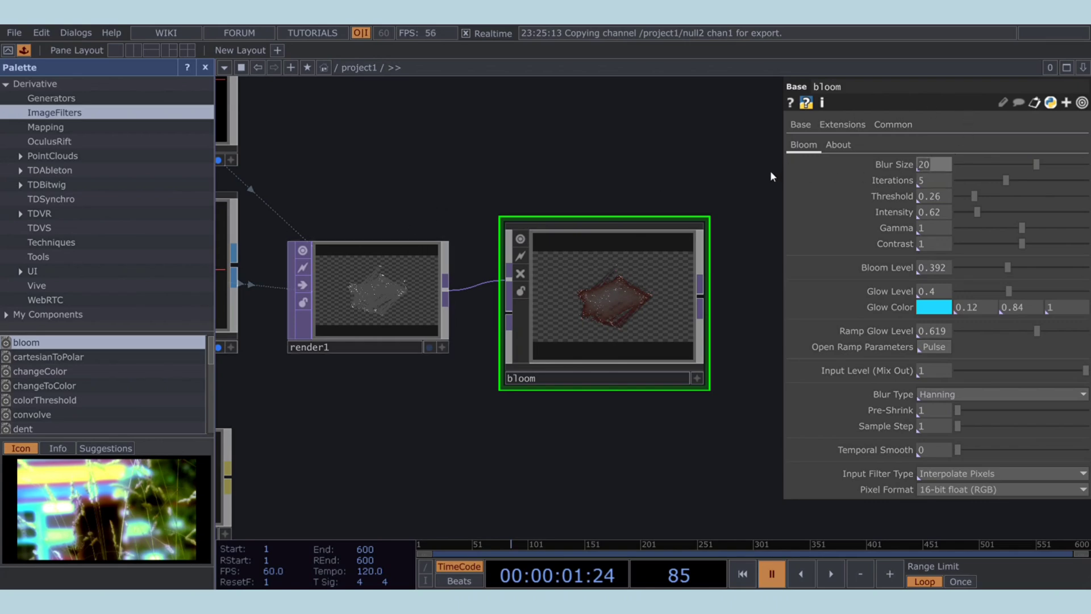
# Set the bloom component's Blur Size to 13, Threshold to 0.2 and Intensity to 1.09
pyautogui.write('13')
pyautogui.press('Return')
pyautogui.moveTo(673, 421); pyautogui.dragTo(588, 426)
pyautogui.scroll(3, 537, 347)
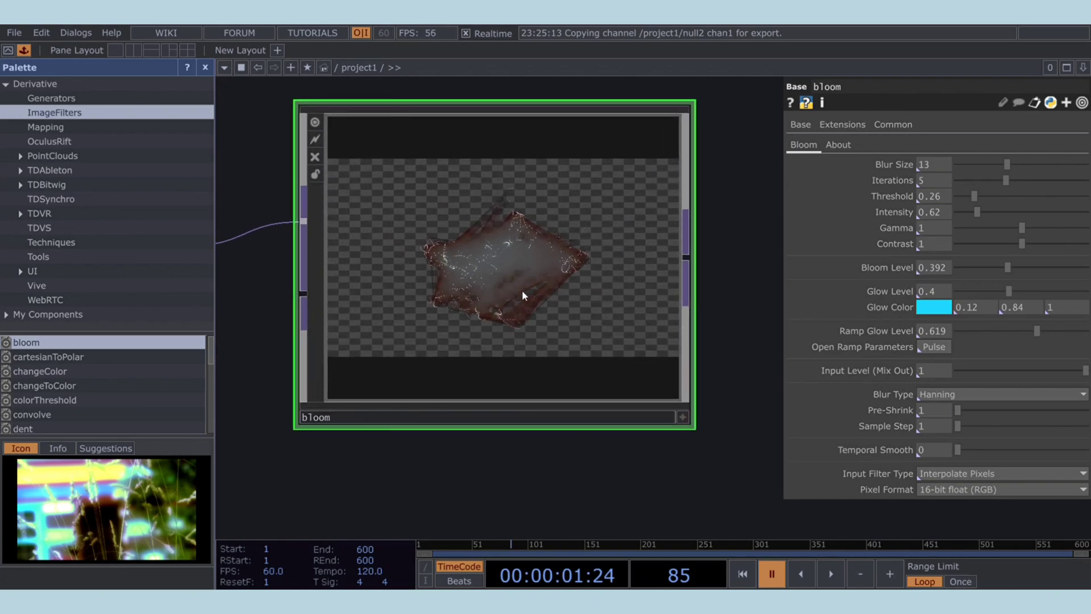
pyautogui.click(932, 196)
pyautogui.write('0.2')
pyautogui.press('Return')
pyautogui.moveTo(644, 485); pyautogui.dragTo(571, 407)
pyautogui.write('1.09')
pyautogui.press('Return')
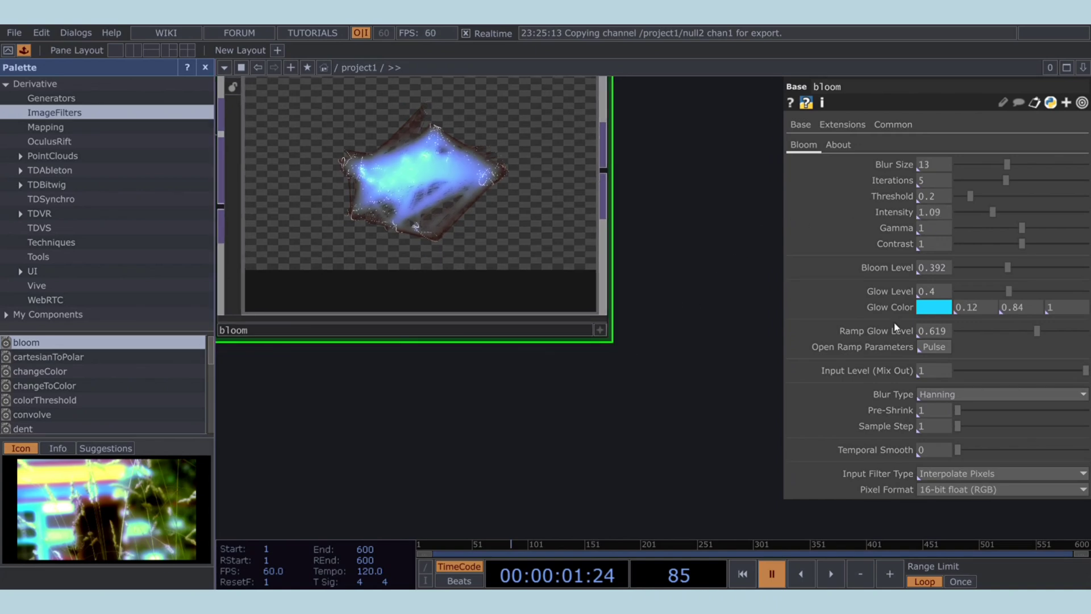
# Set the bloom component's Contrast to 0.34, Bloom Level to 0.296 and Glow Level to 0.57
pyautogui.write('.34')
pyautogui.press('Return')
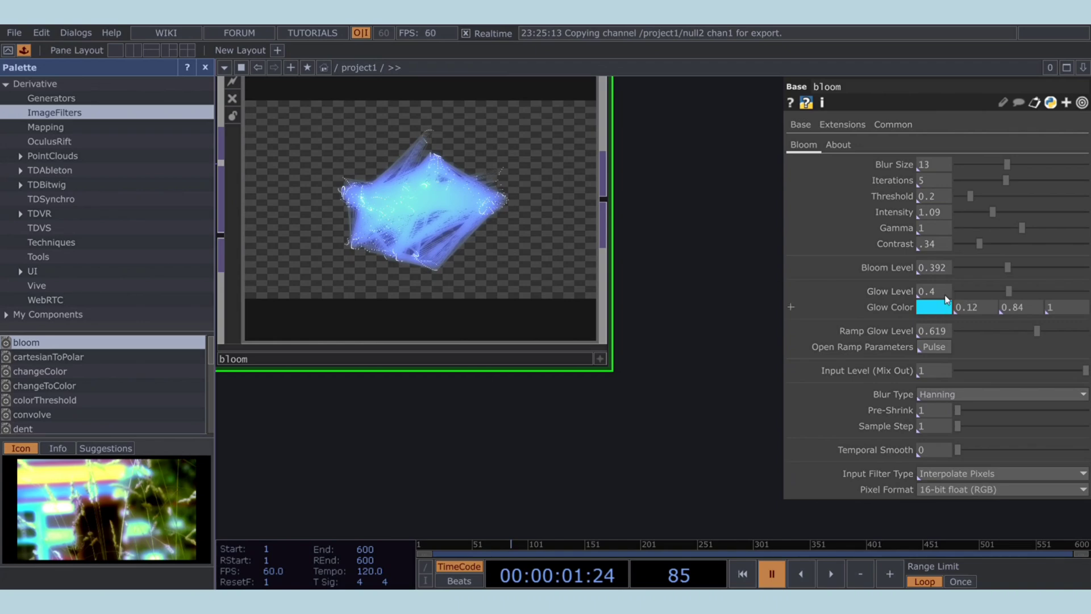
pyautogui.moveTo(856, 271)
pyautogui.write('.296')
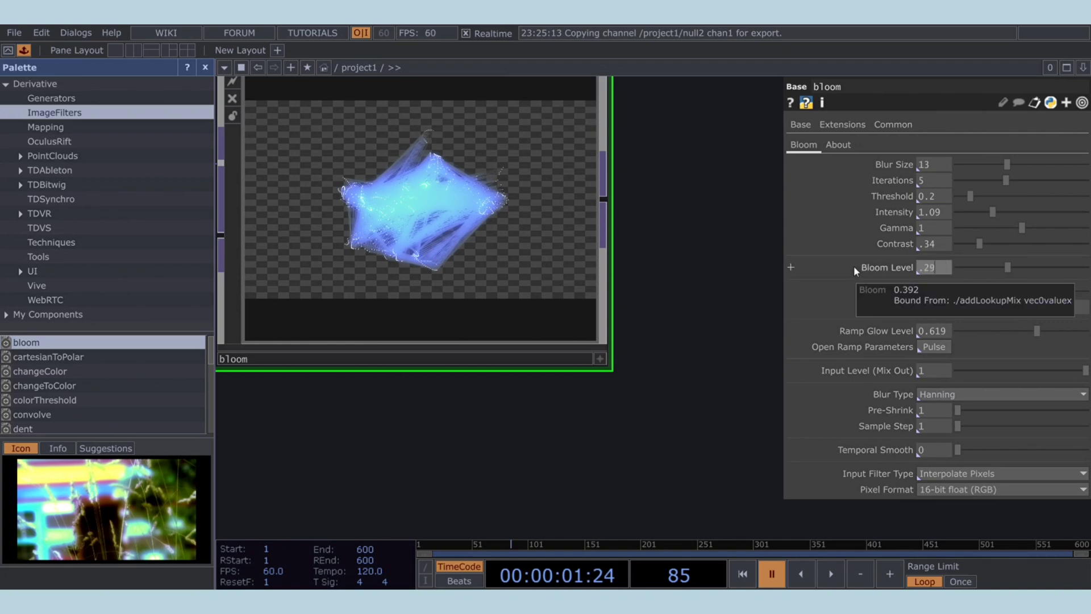
pyautogui.press('Return')
pyautogui.moveTo(693, 331); pyautogui.dragTo(672, 268)
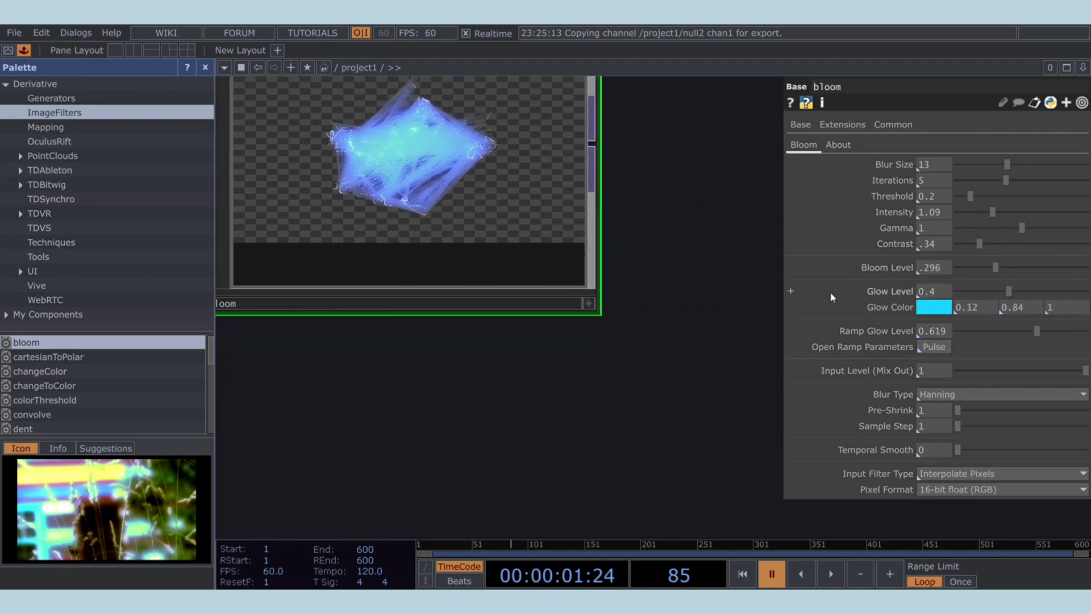
pyautogui.write('.57')
pyautogui.press('Return')
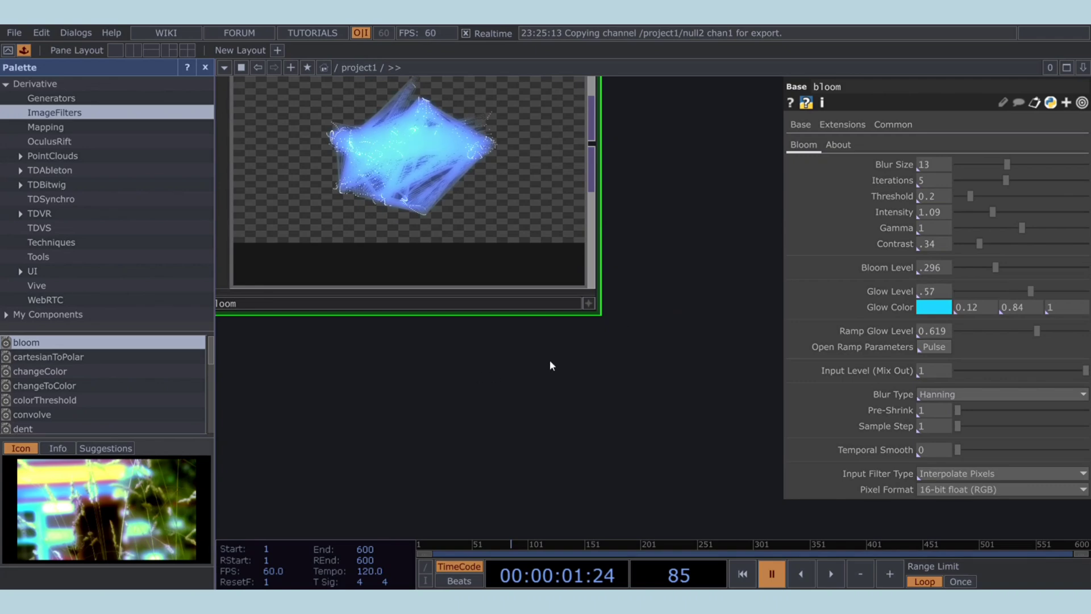
pyautogui.moveTo(549, 360); pyautogui.dragTo(551, 370)
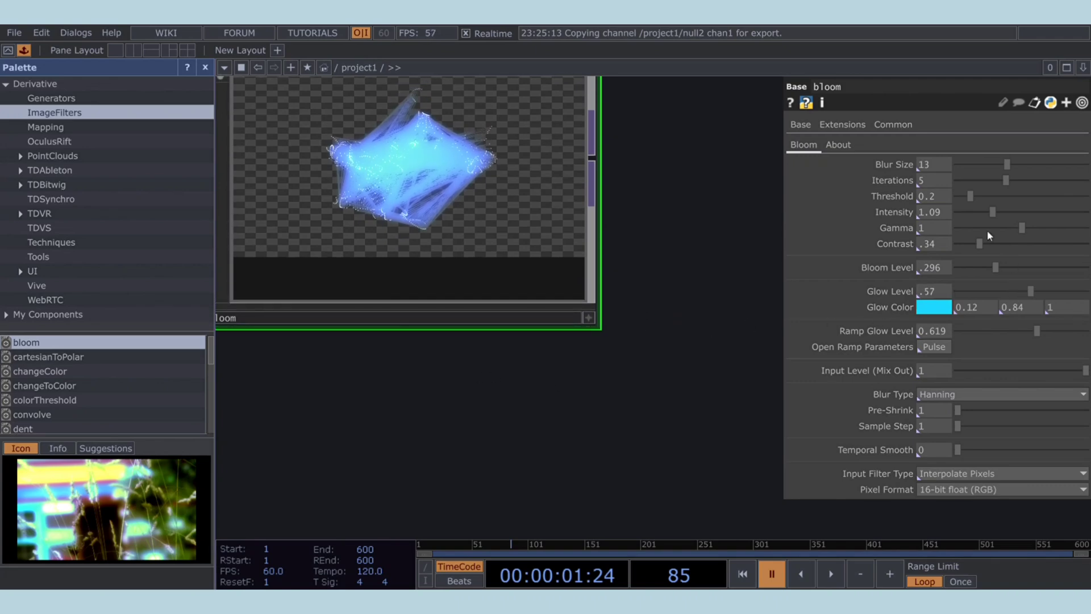
# Change the bloom component's Glow Color to green (0, 1, 0.17647) and preview the glow with brief timeline playback
pyautogui.click(968, 183)
pyautogui.press('space')
pyautogui.press('space')
pyautogui.moveTo(601, 382); pyautogui.dragTo(584, 405)
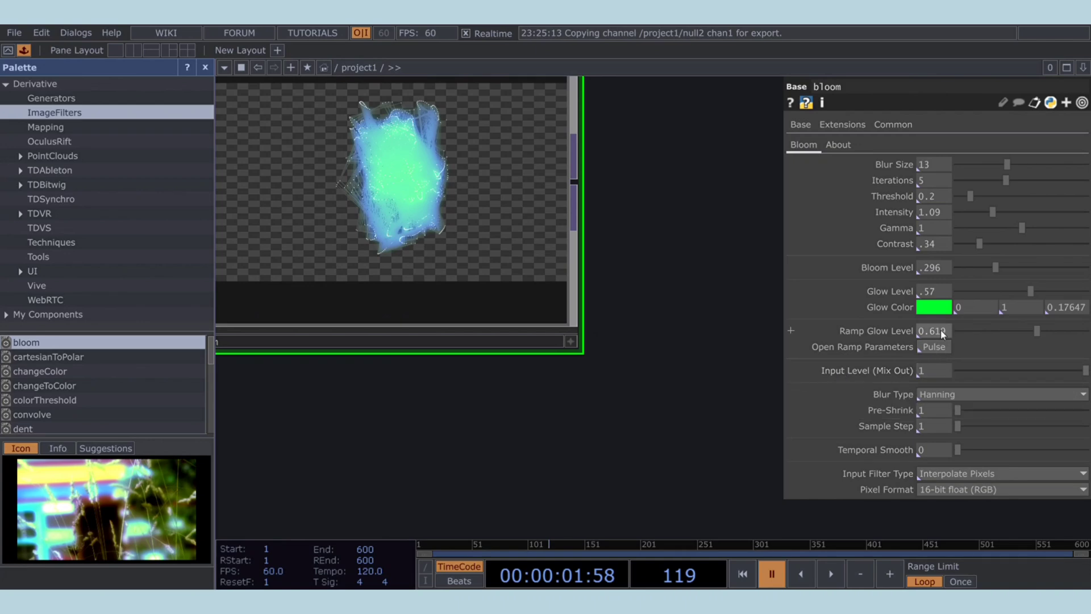
pyautogui.moveTo(628, 421); pyautogui.dragTo(623, 383)
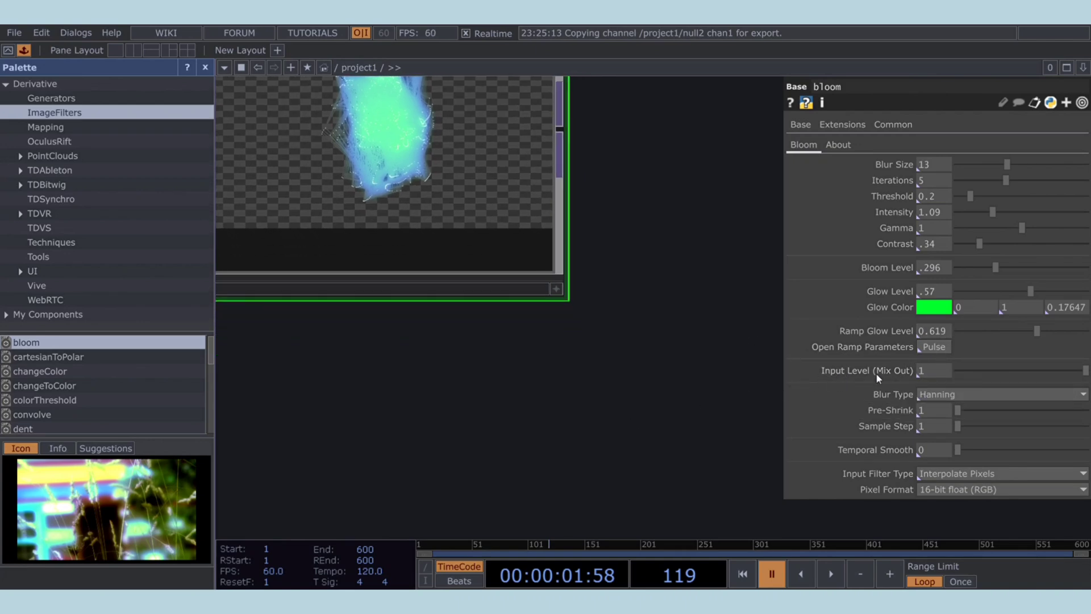
# Close the palette and add a Bloom TOP fed by the bloom component's output
pyautogui.press('h')
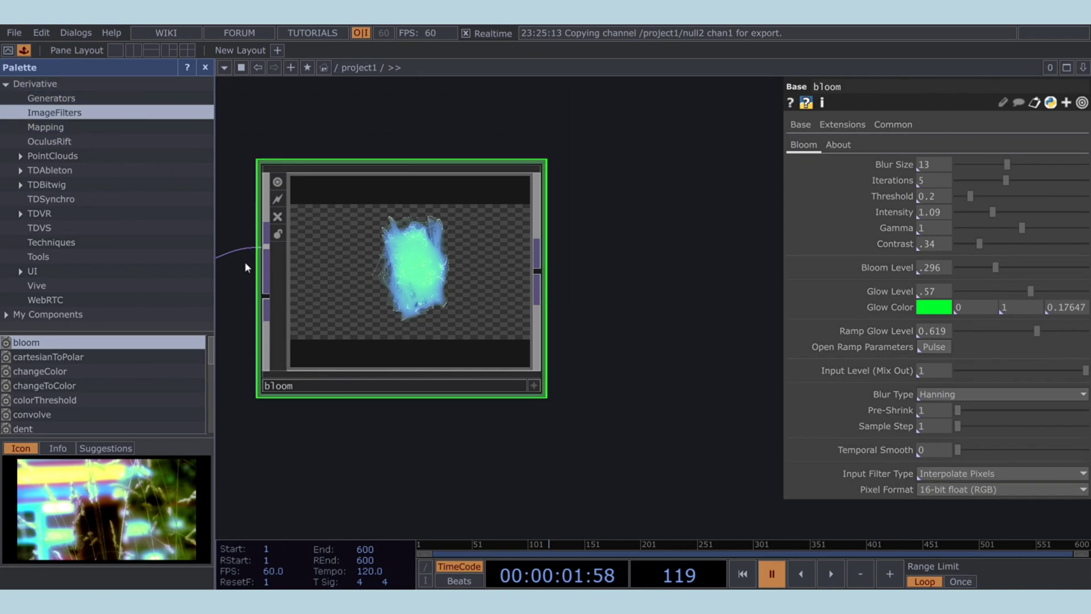
pyautogui.click(203, 67)
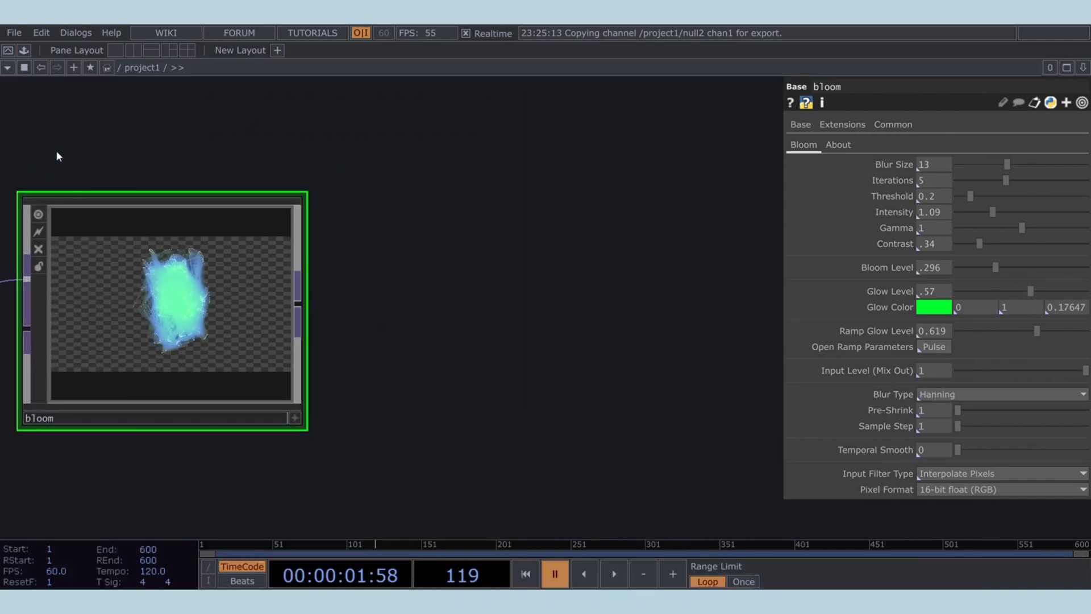
pyautogui.click(106, 227)
pyautogui.click(441, 327)
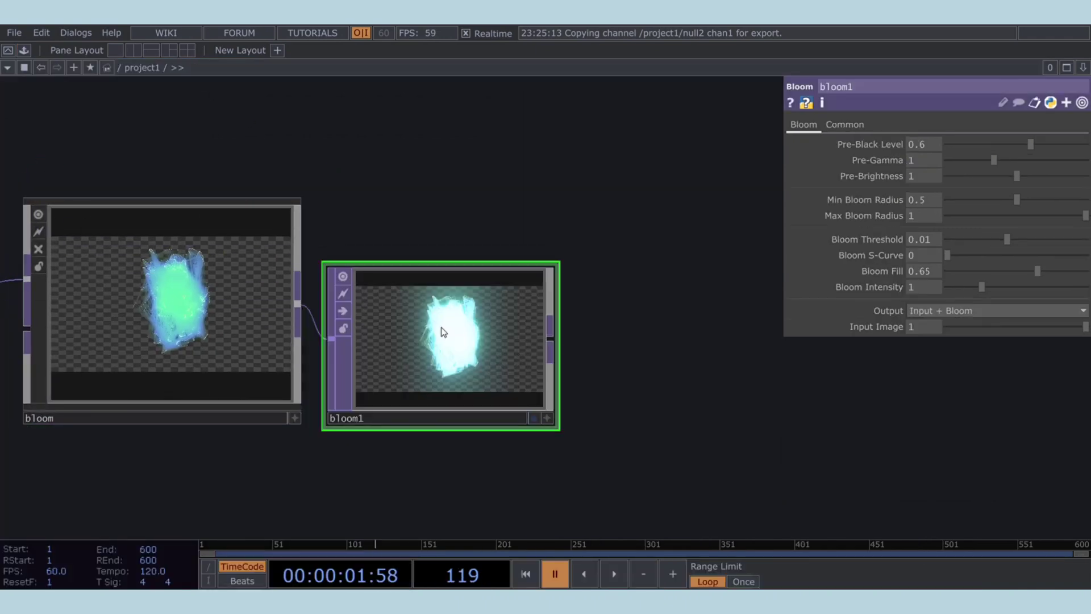
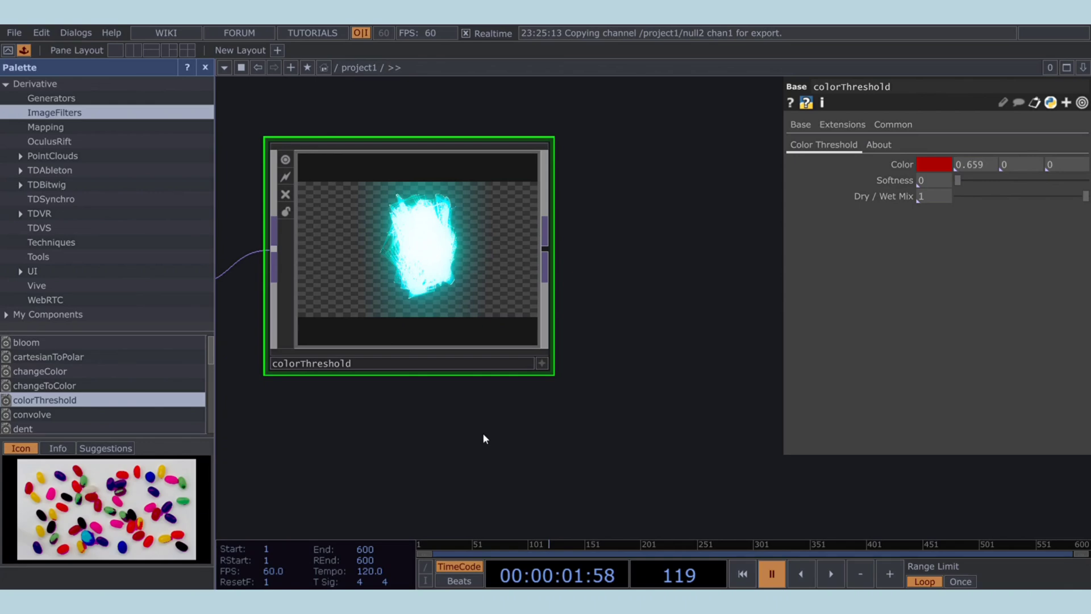
# Set colorThreshold's Color to light green (0.68235, 1, 0.49803), Softness to 0.212 and Dry / Wet Mix to 0.922
pyautogui.click(956, 186)
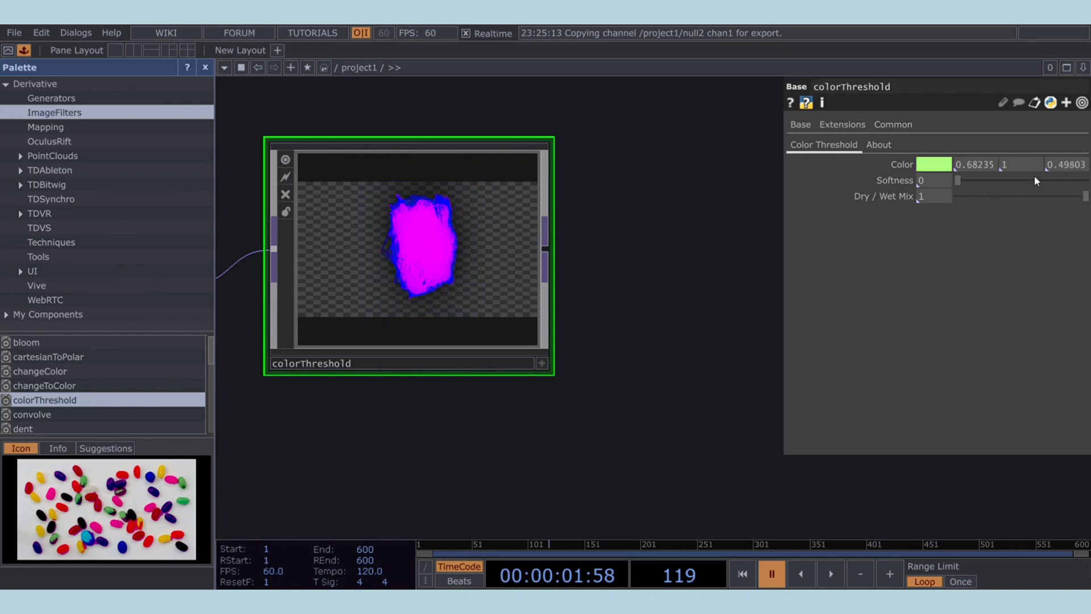
pyautogui.moveTo(642, 288); pyautogui.dragTo(539, 360)
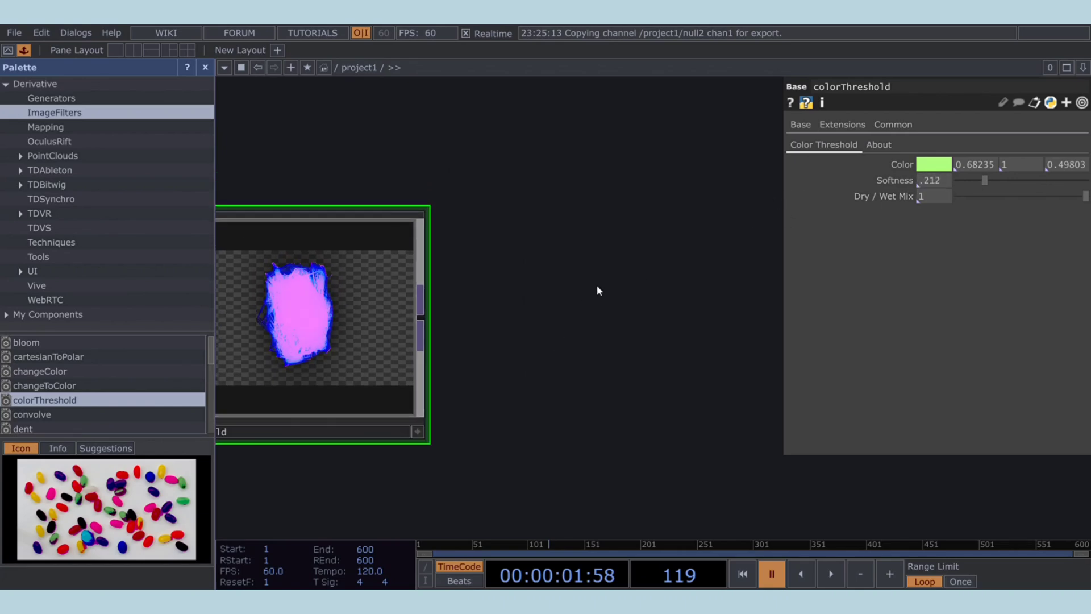
pyautogui.write('.883')
pyautogui.press('Return')
pyautogui.moveTo(571, 310); pyautogui.dragTo(667, 276)
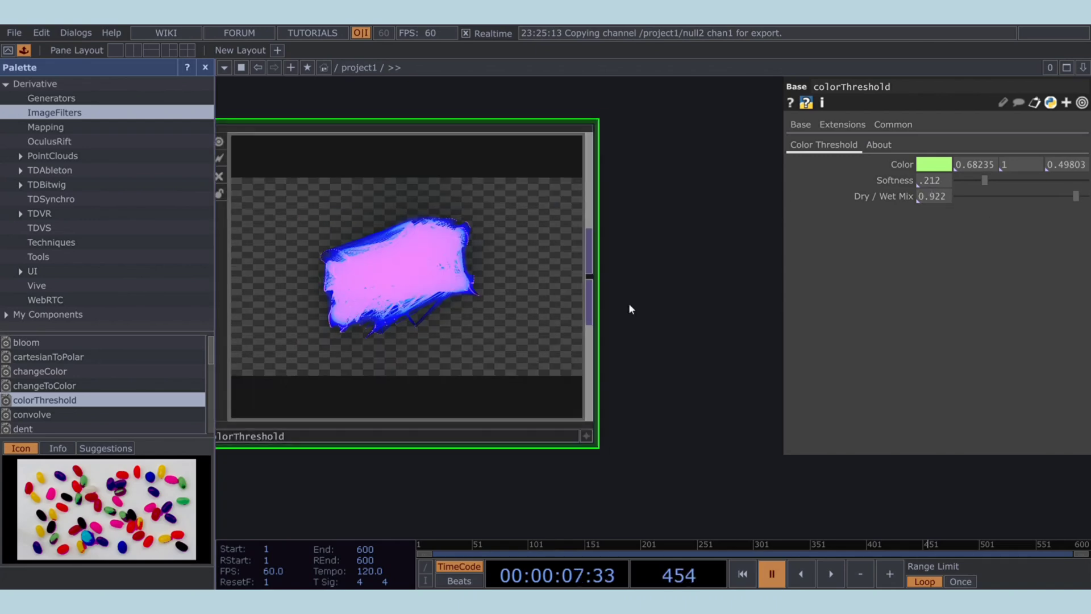
pyautogui.scroll(-3, 628, 307)
# Add a Blur TOP after colorThreshold and set its Filter Size to 1
pyautogui.click(205, 68)
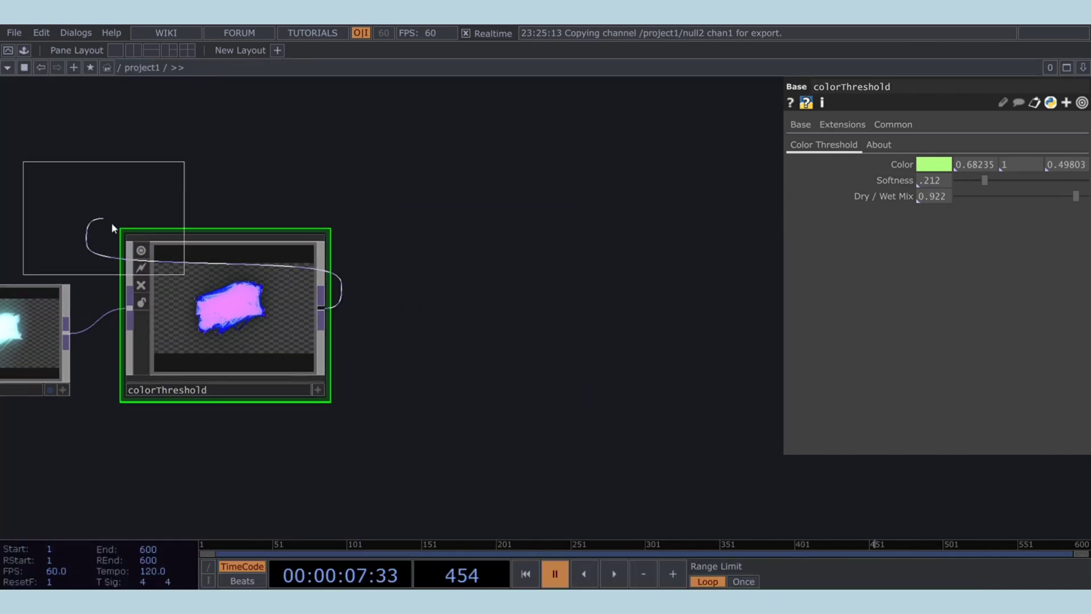
pyautogui.click(449, 340)
pyautogui.moveTo(513, 350); pyautogui.dragTo(466, 345)
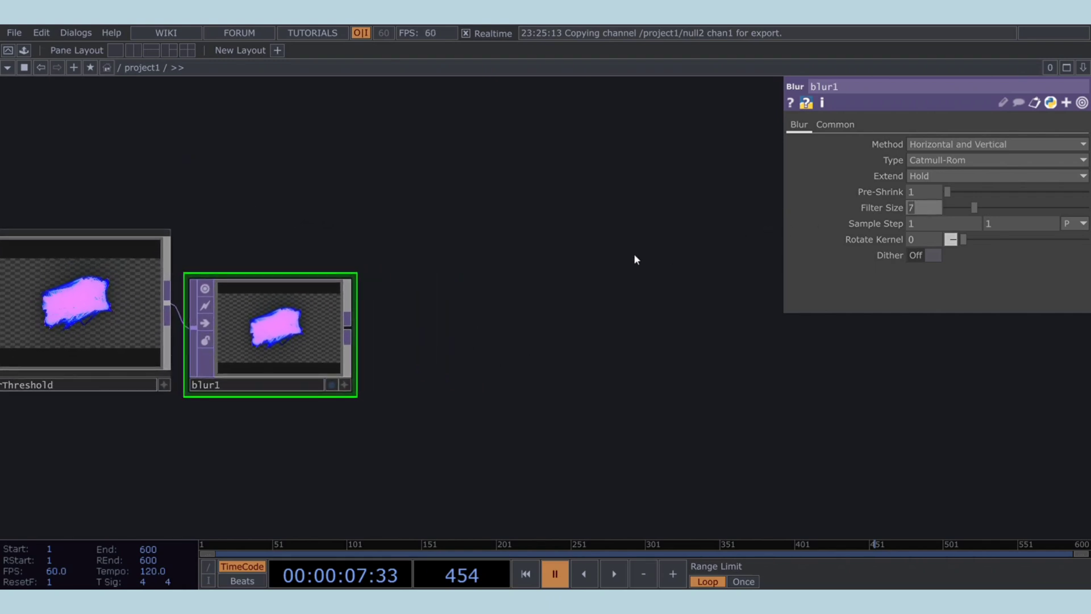
pyautogui.write('1')
pyautogui.press('Return')
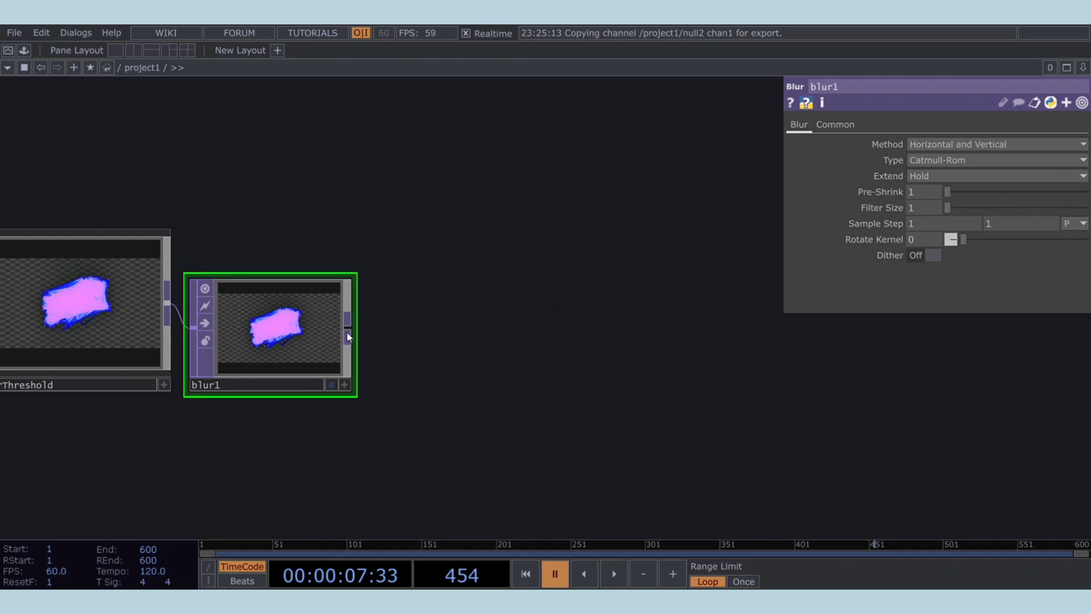
# Add a Transform TOP after blur1 with Scale 1.1 on both axes, and preview it with brief timeline playback
pyautogui.click(465, 342)
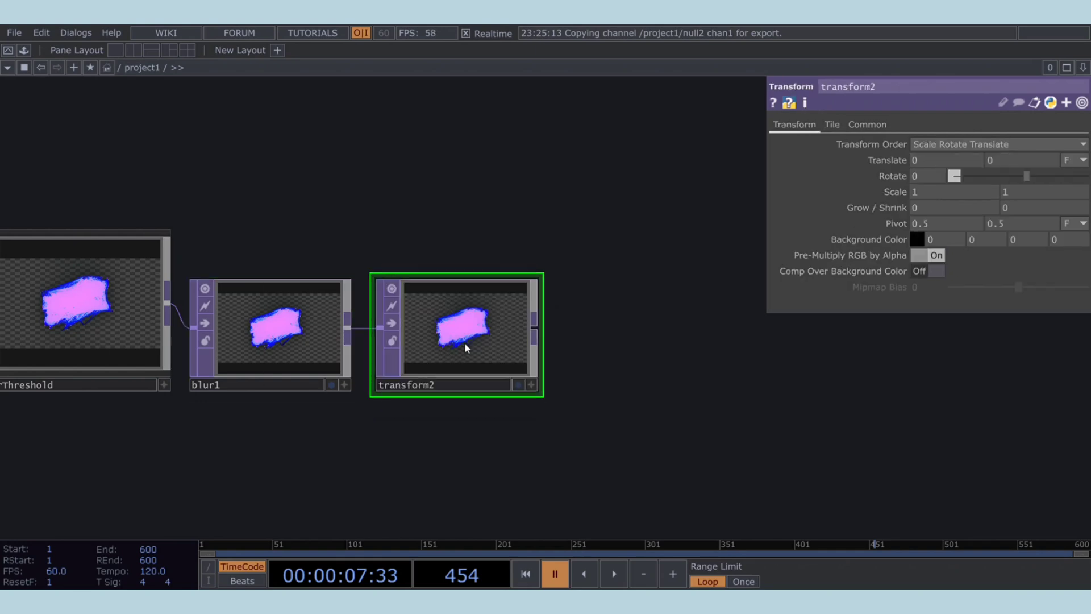
pyautogui.moveTo(599, 401); pyautogui.dragTo(556, 403)
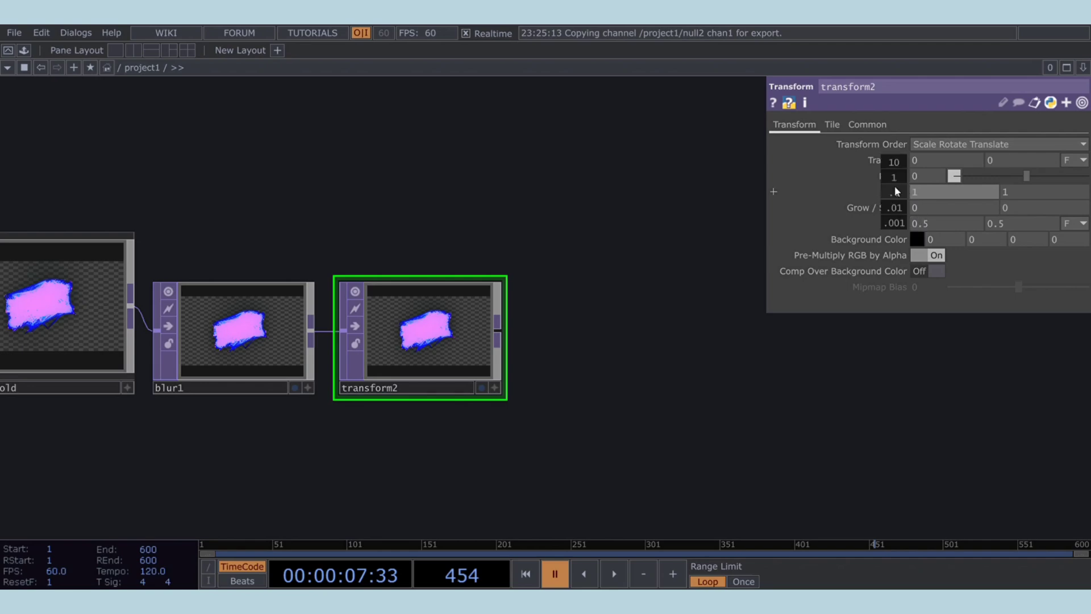
pyautogui.moveTo(894, 193); pyautogui.dragTo(895, 177, button='middle')
pyautogui.scroll(8, 455, 344)
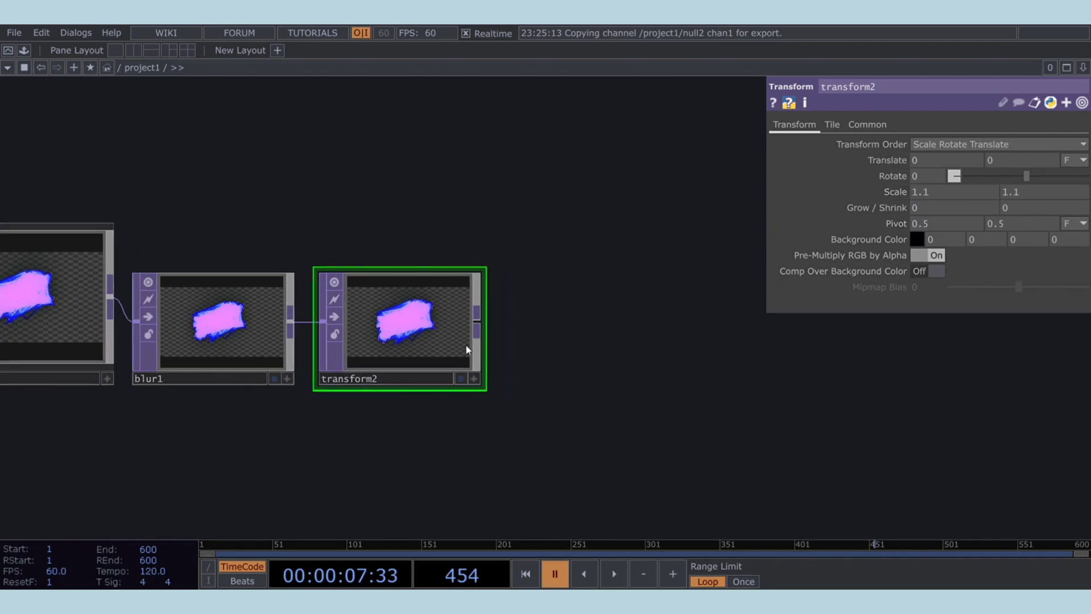
pyautogui.press('space')
pyautogui.scroll(-8, 398, 313)
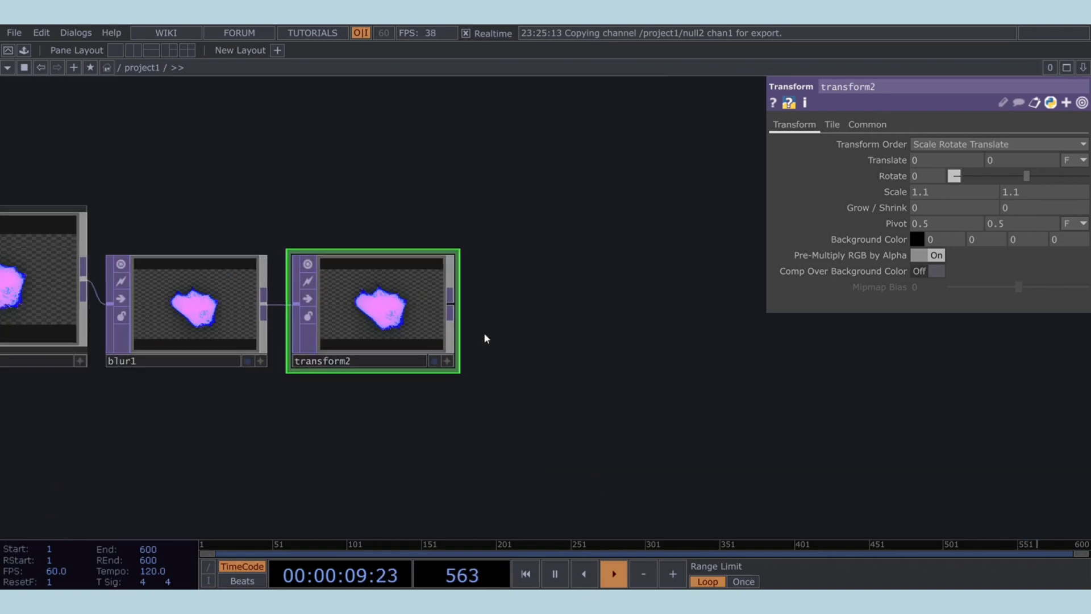
pyautogui.press('space')
# Add a Level TOP after transform2 and set its Black Level to 0.26
pyautogui.moveTo(542, 342); pyautogui.dragTo(528, 339)
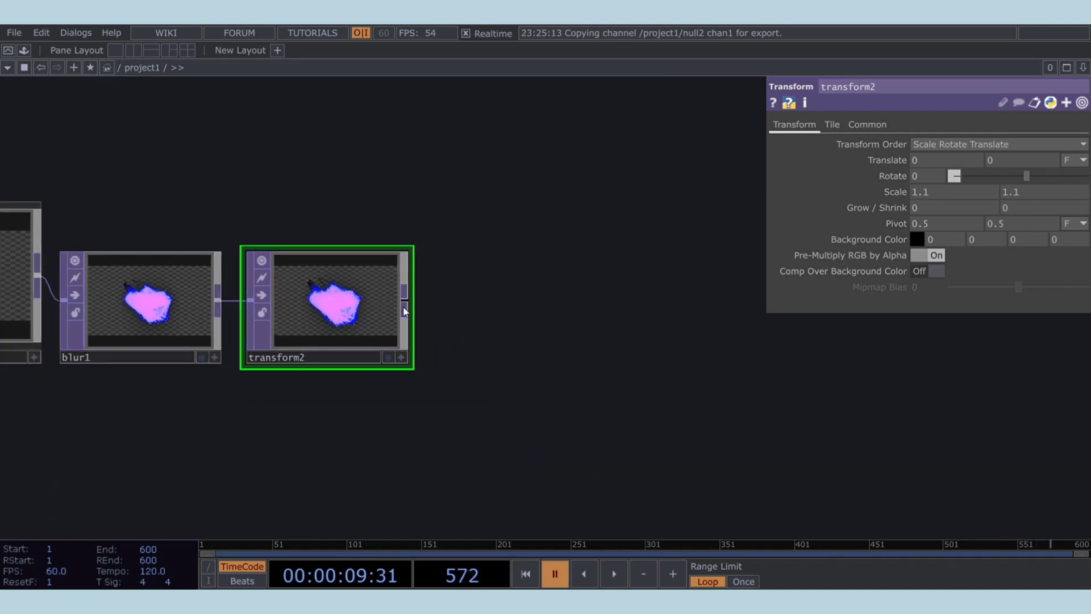
pyautogui.click(271, 340)
pyautogui.click(574, 292)
pyautogui.moveTo(621, 361); pyautogui.dragTo(602, 350)
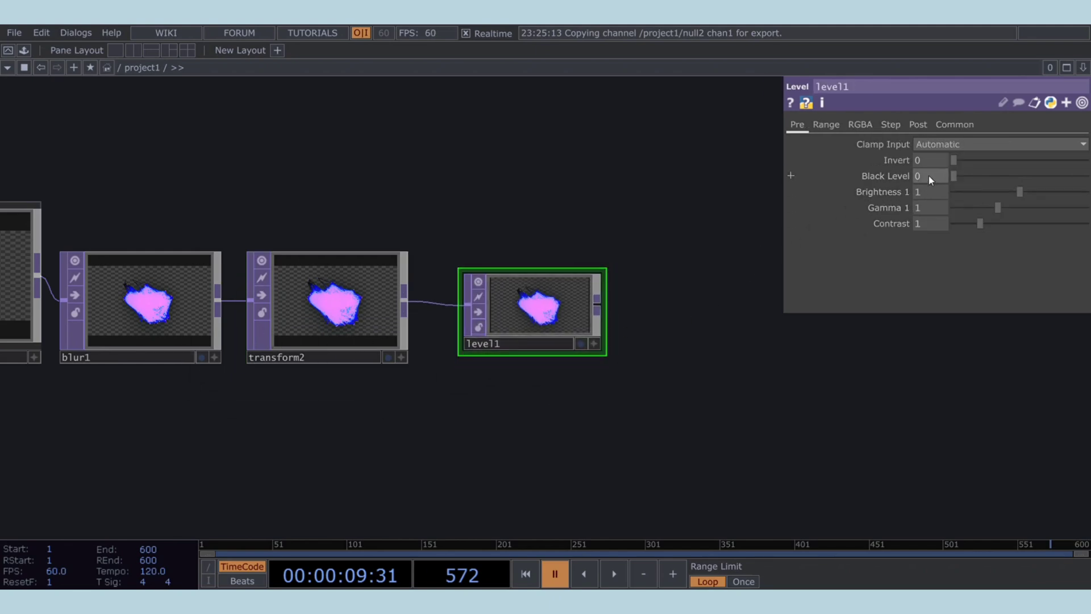
pyautogui.press('BackSpace')
pyautogui.write('.26')
pyautogui.press('Return')
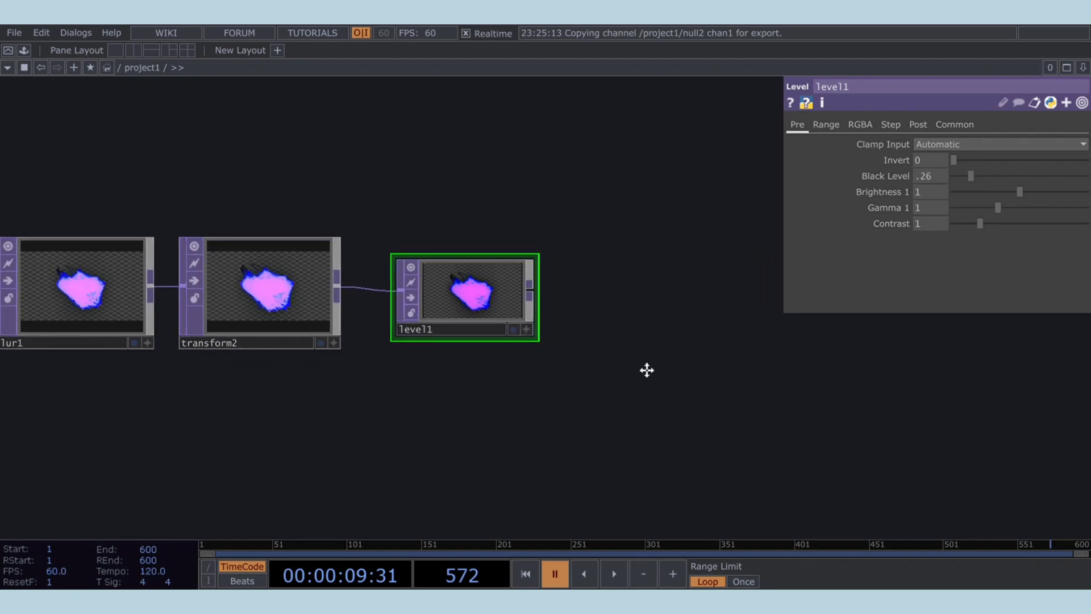
pyautogui.scroll(5, 432, 319)
pyautogui.scroll(-5, 522, 257)
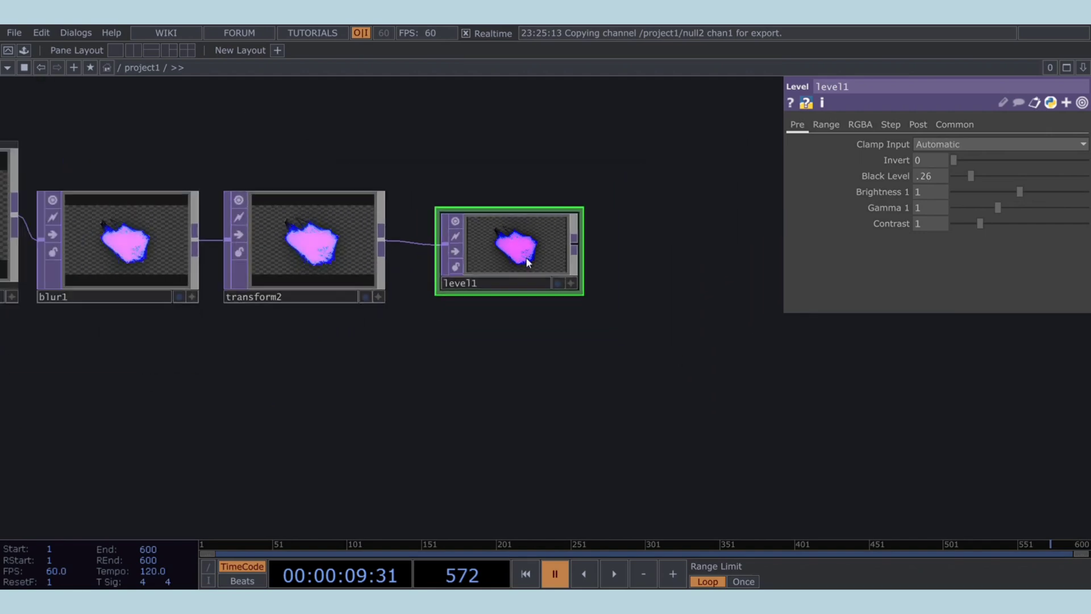
# Add a Composite TOP below and beyond level1, fed by level1's output
pyautogui.moveTo(657, 309); pyautogui.dragTo(525, 339)
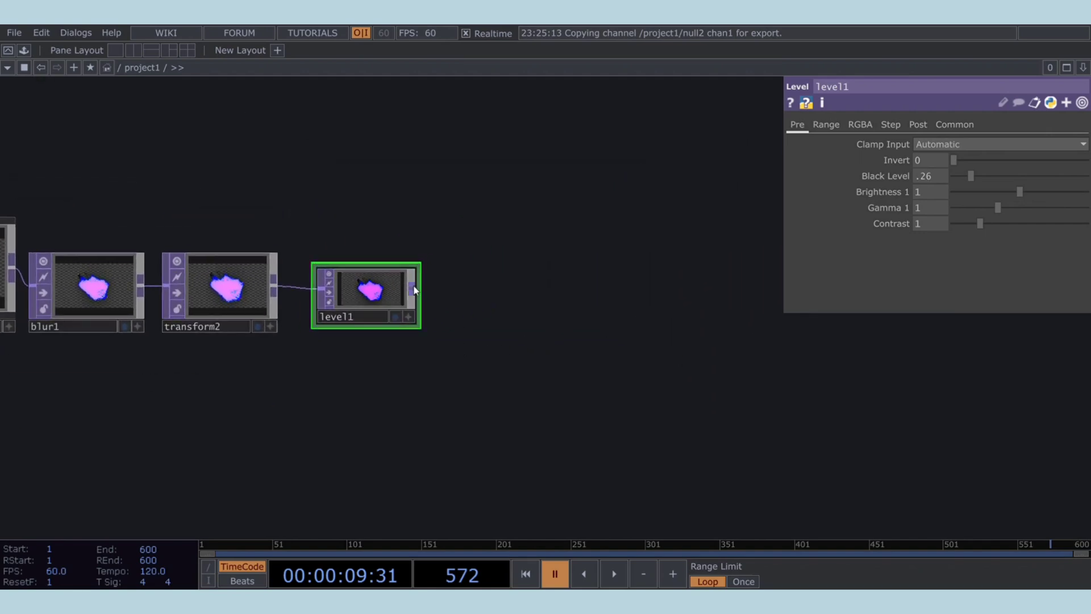
pyautogui.click(165, 270)
pyautogui.click(592, 386)
pyautogui.moveTo(641, 370); pyautogui.dragTo(438, 398)
pyautogui.moveTo(589, 407); pyautogui.dragTo(549, 453)
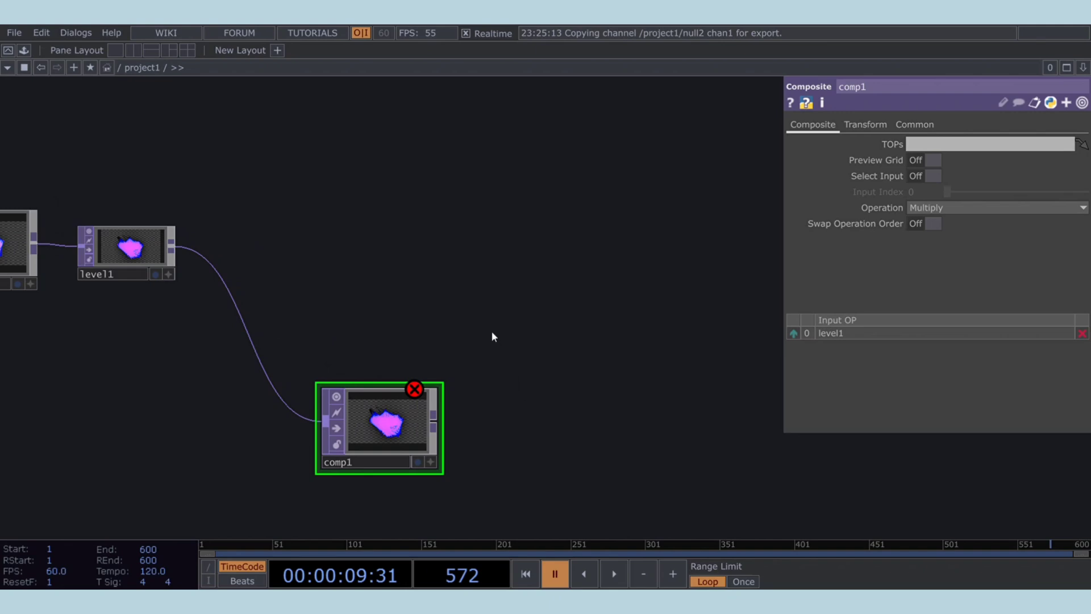
# Add an RGB Key TOP above comp1, fed by comp1's output
pyautogui.click(473, 422)
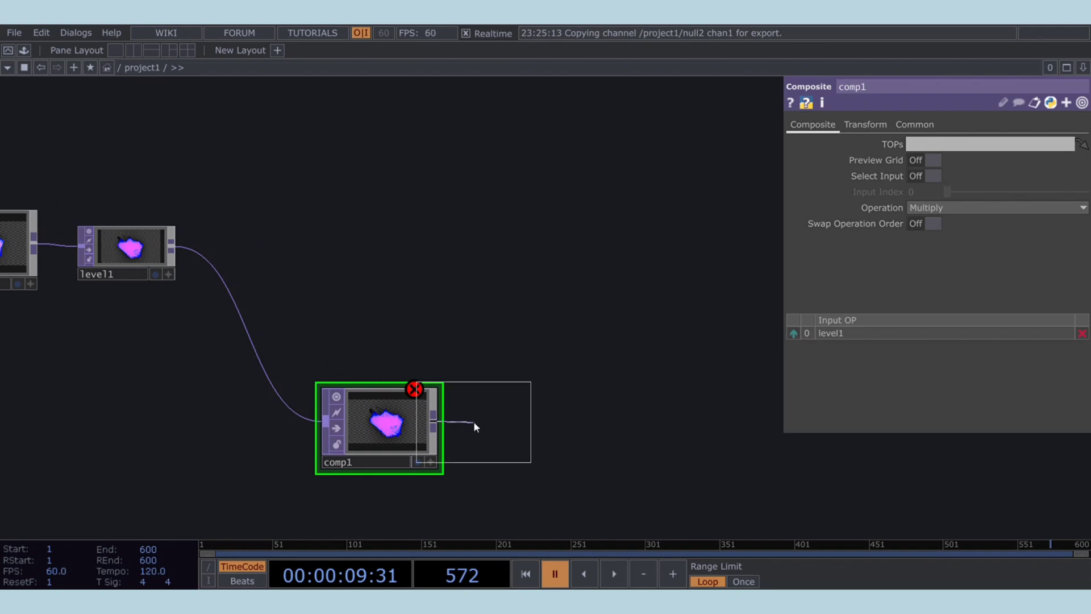
pyautogui.click(468, 246)
pyautogui.moveTo(574, 338); pyautogui.dragTo(510, 341)
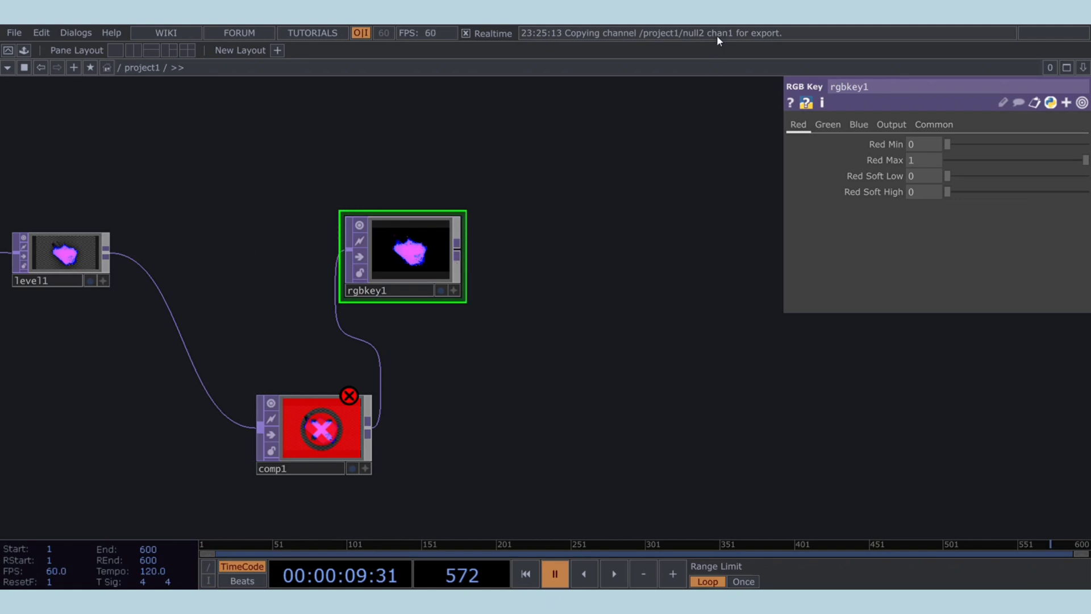
# Add the ImageFilters rgbaDelay component below and beyond rgbkey1, fed by rgbkey1's output
pyautogui.click(24, 50)
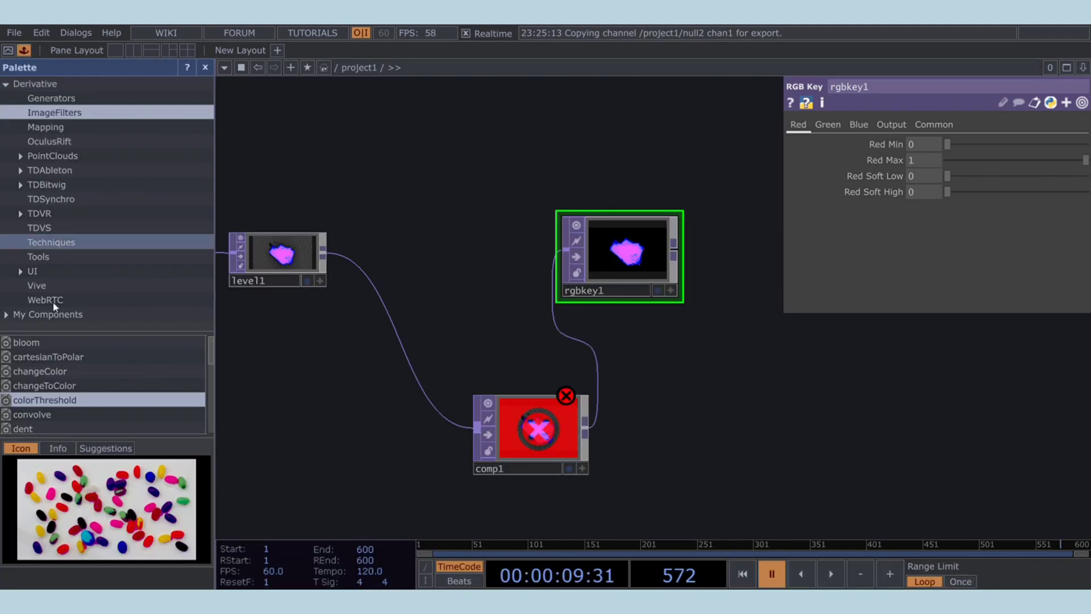
pyautogui.scroll(-8, 125, 371)
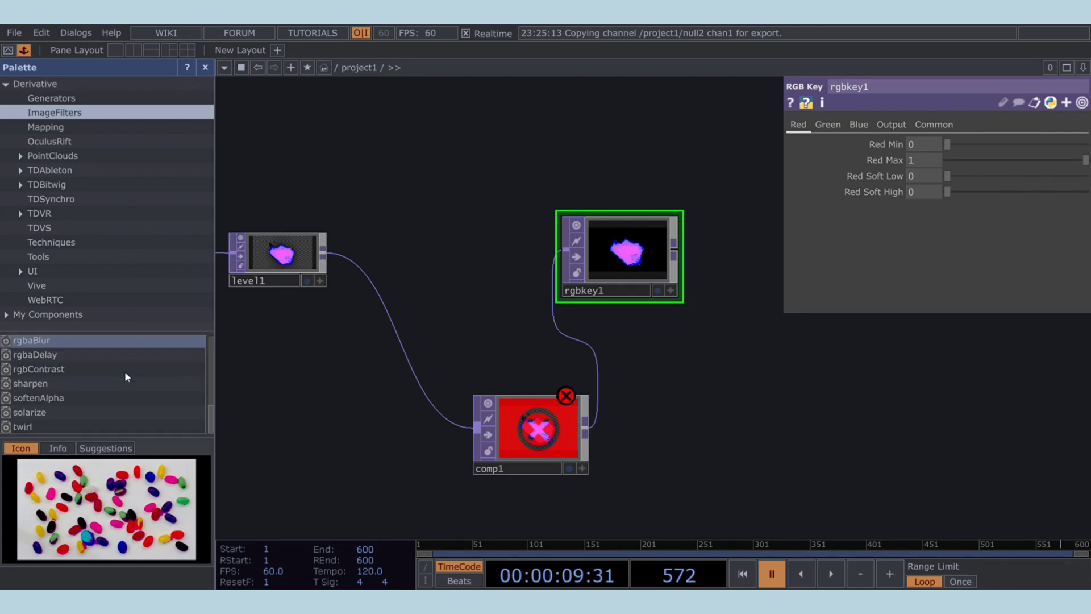
pyautogui.moveTo(34, 354); pyautogui.dragTo(439, 459)
pyautogui.click(659, 422)
pyautogui.click(206, 67)
pyautogui.moveTo(226, 313); pyautogui.dragTo(292, 311)
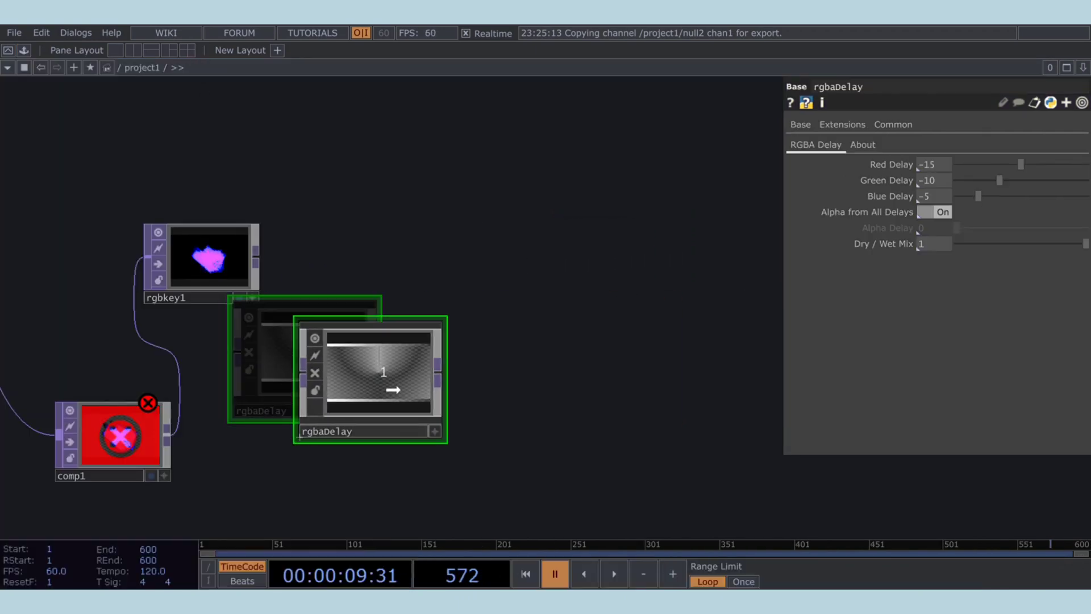
pyautogui.click(304, 348)
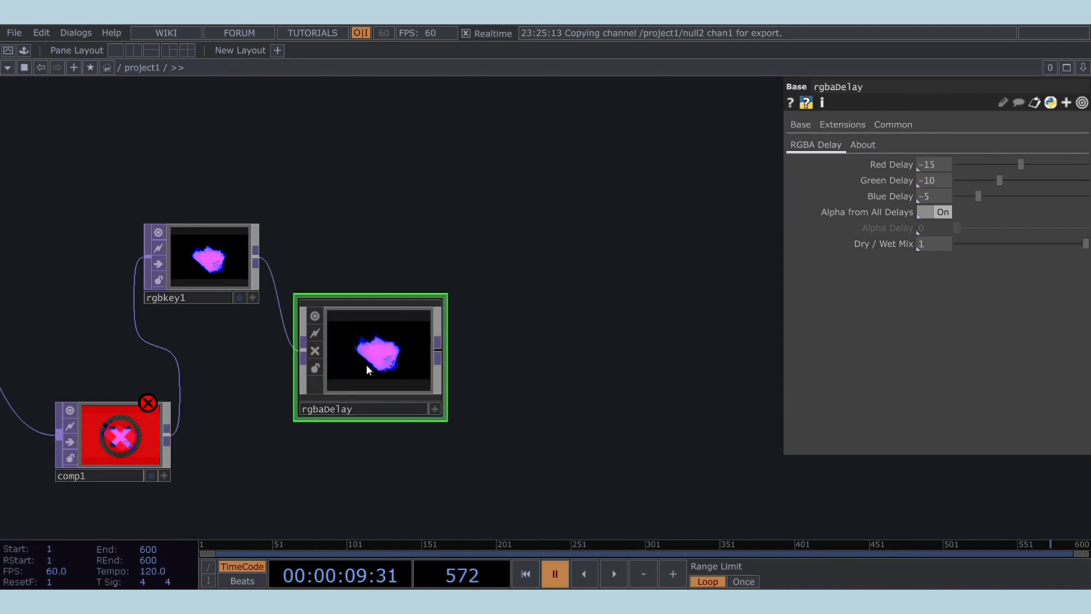
pyautogui.moveTo(366, 363); pyautogui.dragTo(388, 342)
# Add the ImageFilters sharpen component after rgbaDelay, fed by rgbaDelay's output
pyautogui.click(23, 50)
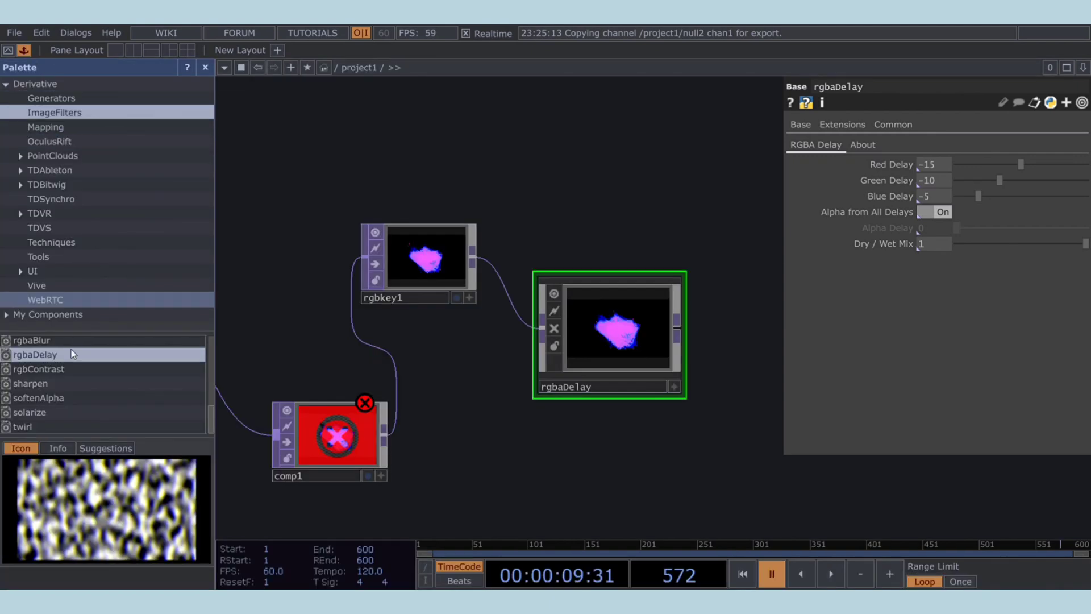
pyautogui.click(85, 383)
pyautogui.moveTo(127, 415); pyautogui.dragTo(329, 431)
pyautogui.moveTo(458, 374); pyautogui.dragTo(653, 375)
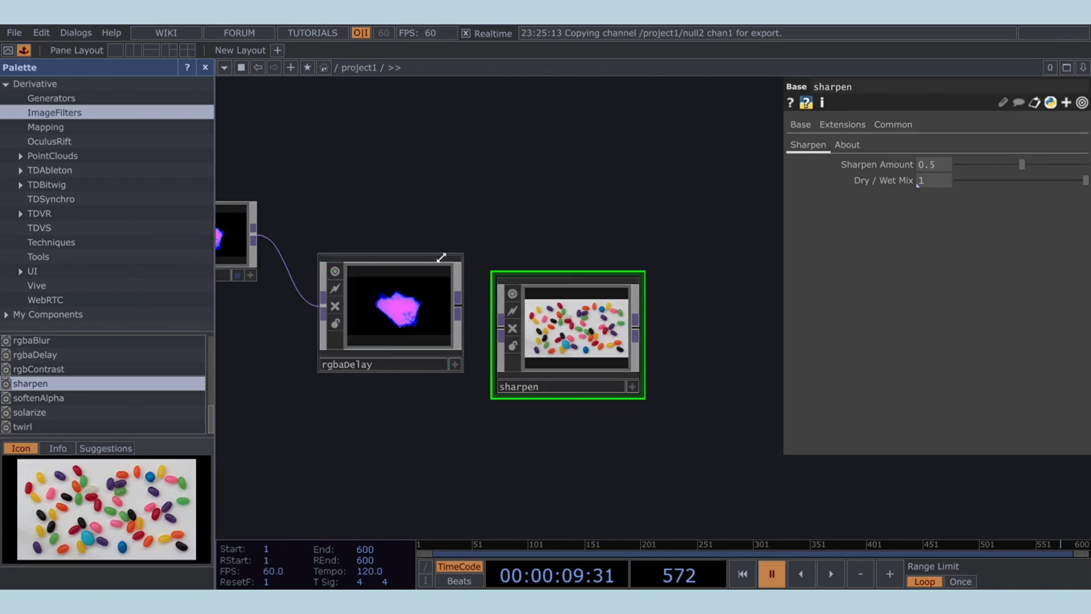
pyautogui.click(205, 67)
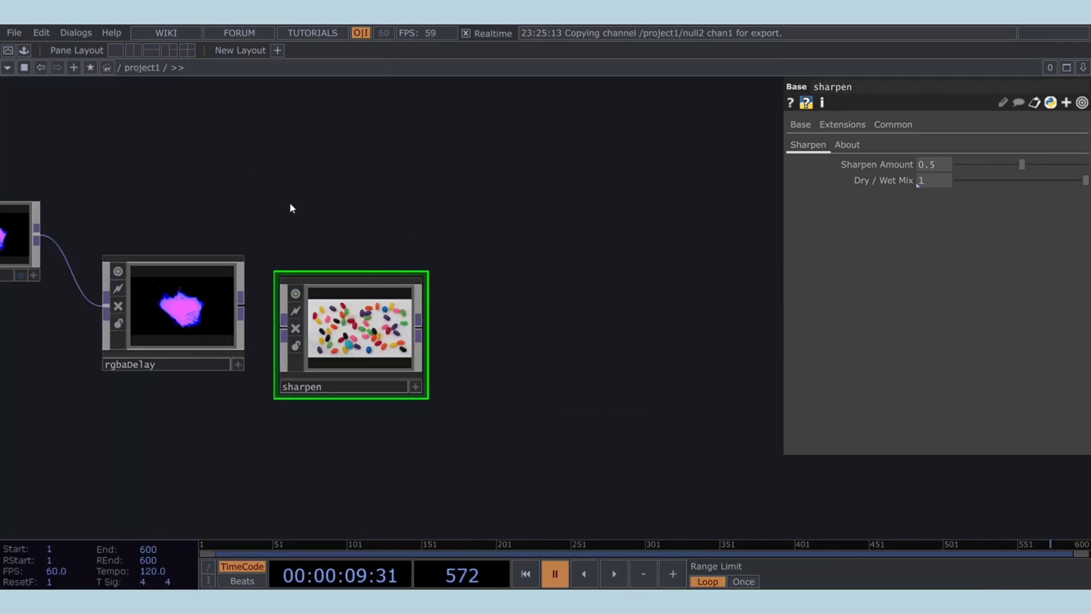
pyautogui.moveTo(245, 304); pyautogui.dragTo(341, 347)
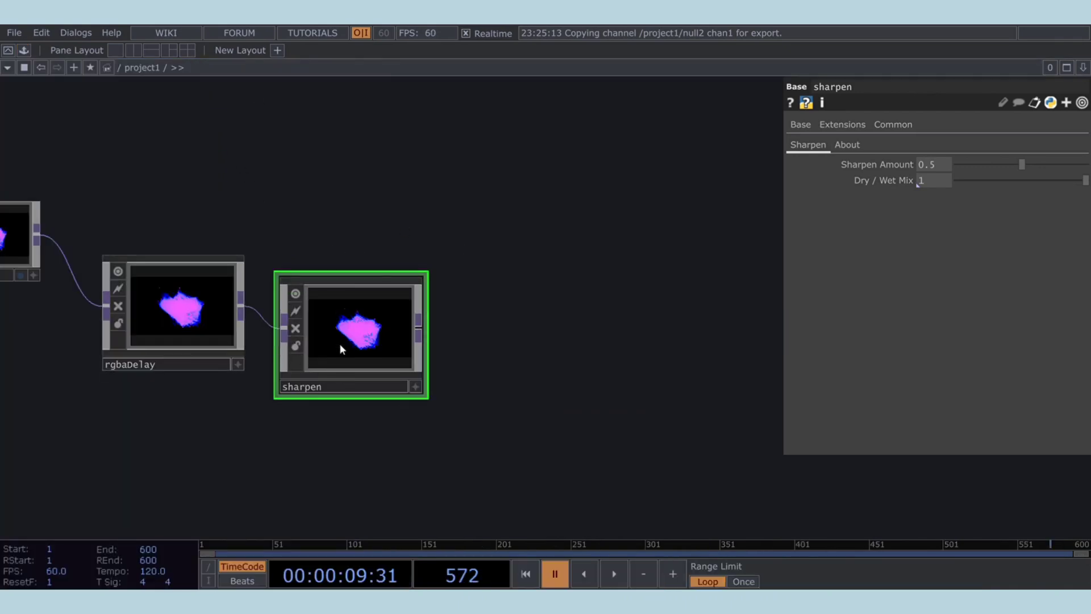
# Close the feedback loop by wiring sharpen's output back into comp1 as a second input
pyautogui.scroll(-3, 350, 375)
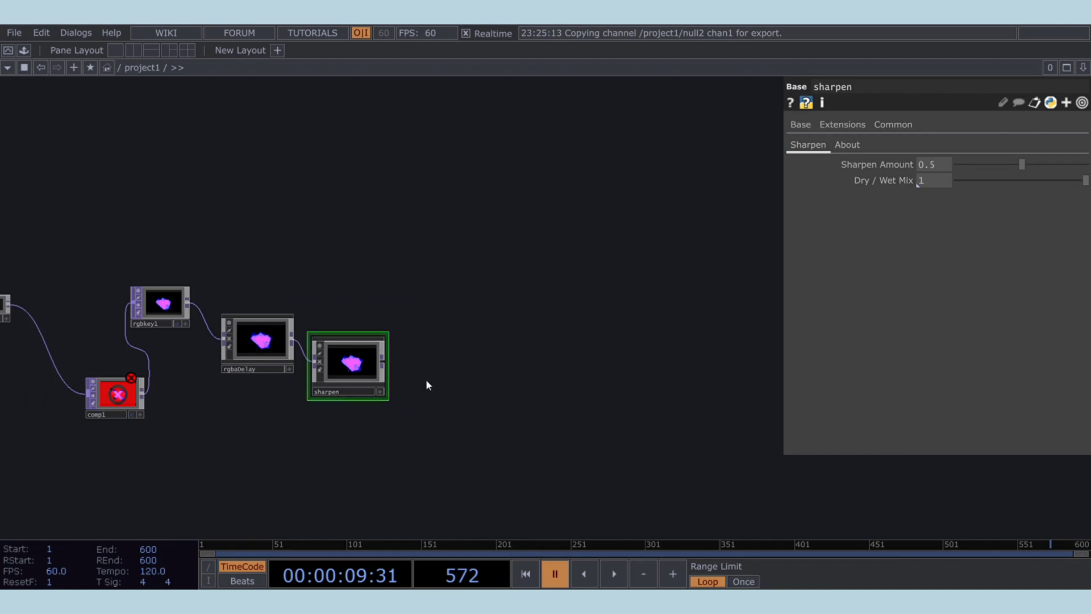
pyautogui.moveTo(382, 363); pyautogui.dragTo(75, 406)
pyautogui.scroll(6, 121, 414)
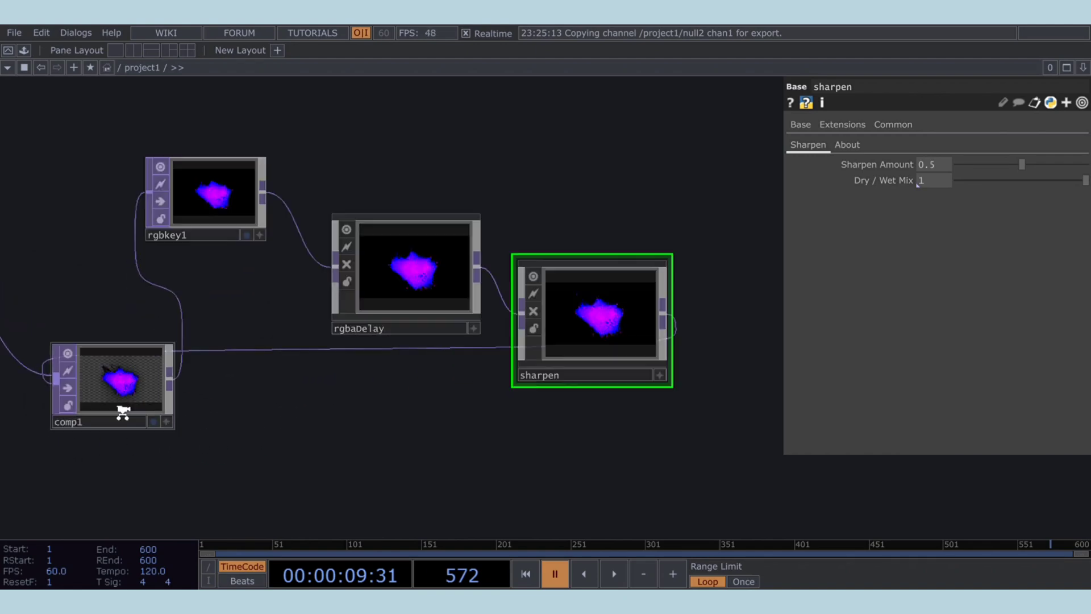
# Play the timeline briefly and examine comp1's composited output up close
pyautogui.scroll(2, 106, 343)
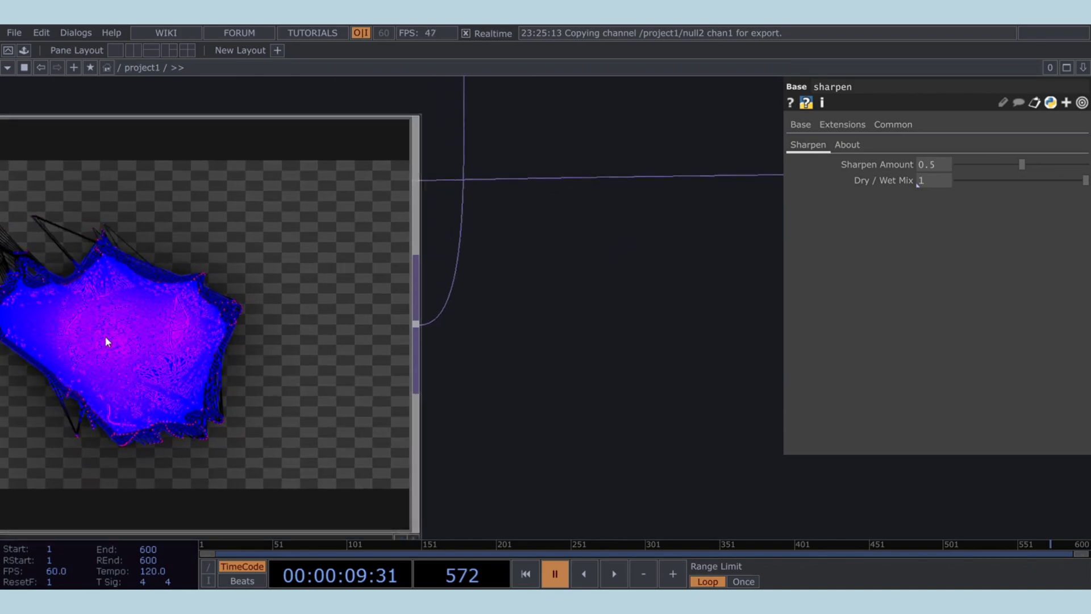
pyautogui.press('space')
pyautogui.scroll(-2, 124, 343)
pyautogui.moveTo(586, 348); pyautogui.dragTo(749, 350)
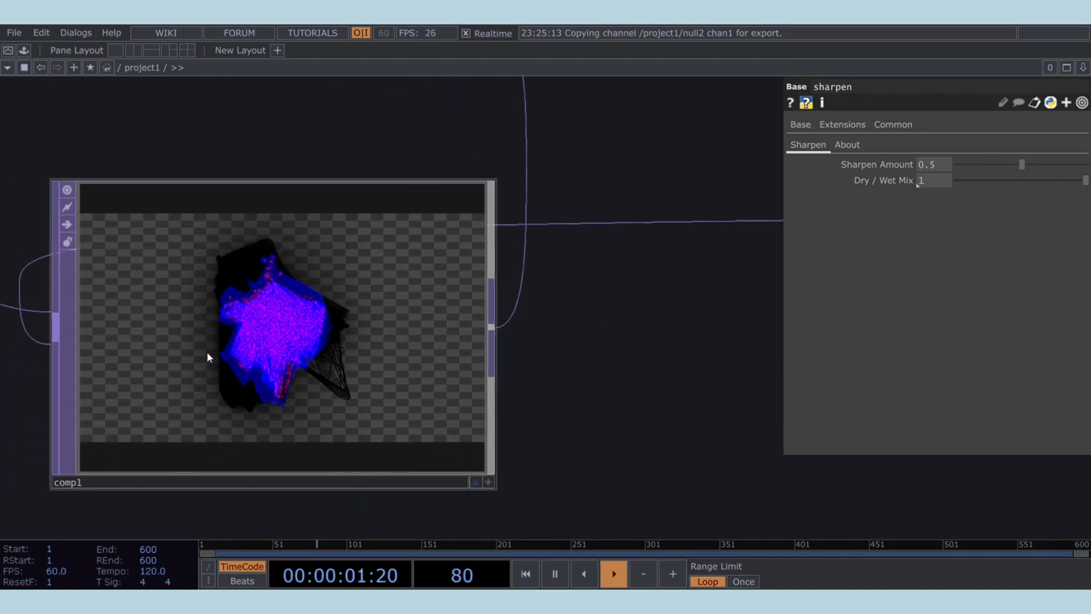
pyautogui.scroll(7, 299, 335)
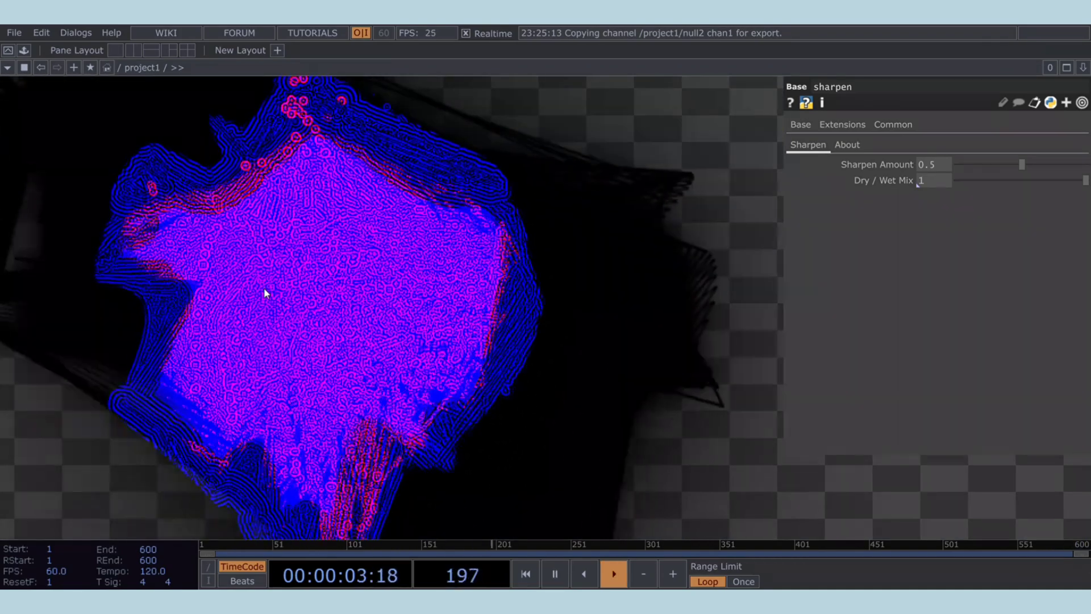
pyautogui.scroll(-6, 265, 292)
pyautogui.press('space')
# Add a Base COMP after sharpen, fed by sharpen's output, and enter its network, previewing the signal with brief playback
pyautogui.moveTo(446, 328); pyautogui.dragTo(318, 340)
pyautogui.hscroll(12, 449, 358)
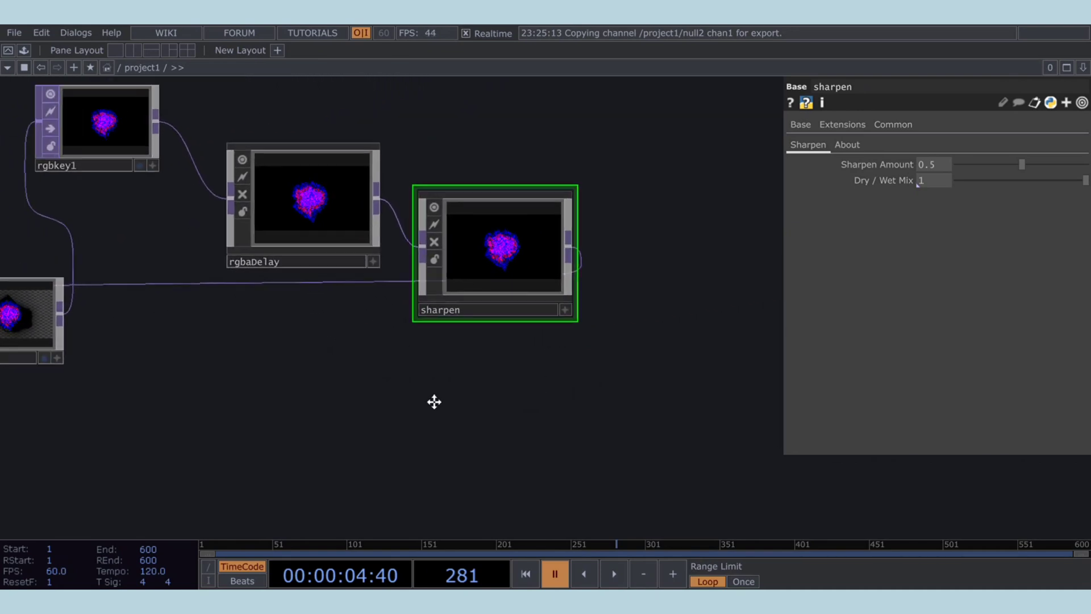
pyautogui.click(329, 292)
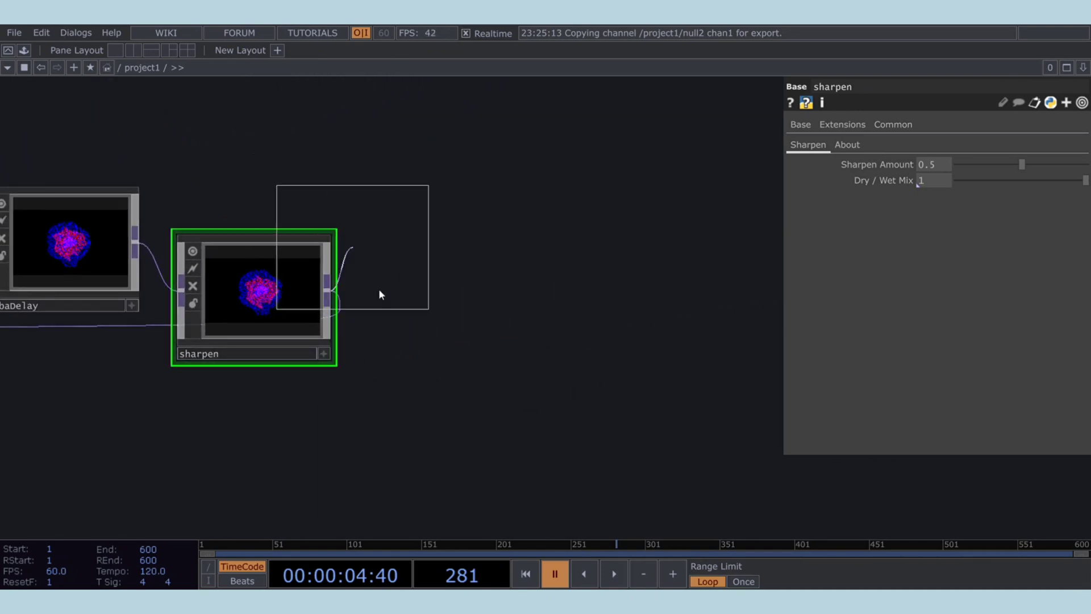
pyautogui.click(421, 441)
pyautogui.moveTo(609, 451); pyautogui.dragTo(511, 388)
pyautogui.moveTo(343, 378); pyautogui.dragTo(521, 438)
pyautogui.click(411, 377)
pyautogui.scroll(10, 512, 429)
pyautogui.scroll(5, 485, 435)
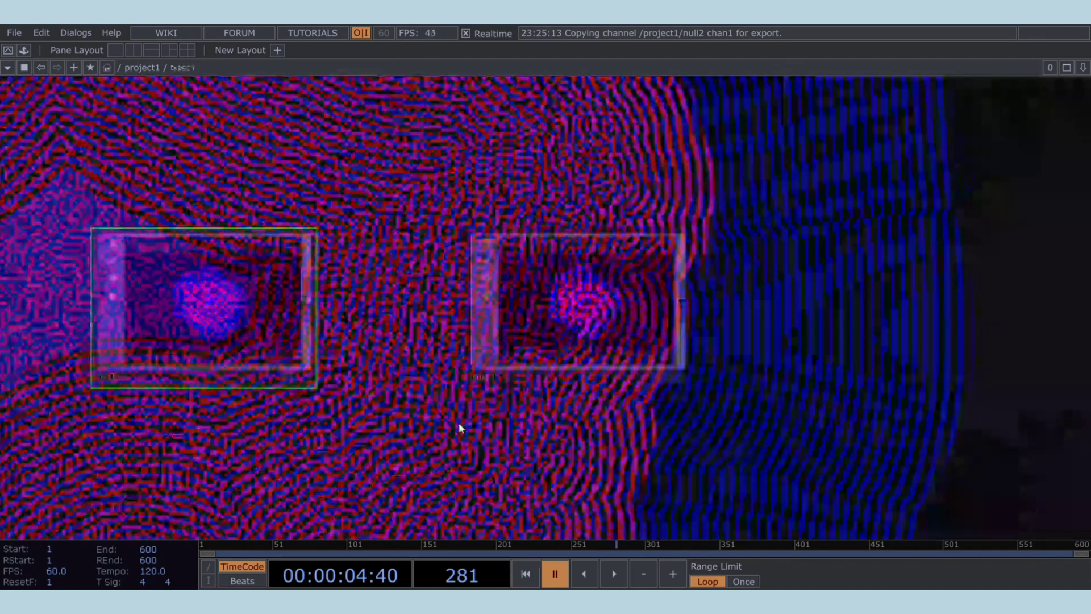
pyautogui.press('space')
pyautogui.press('space')
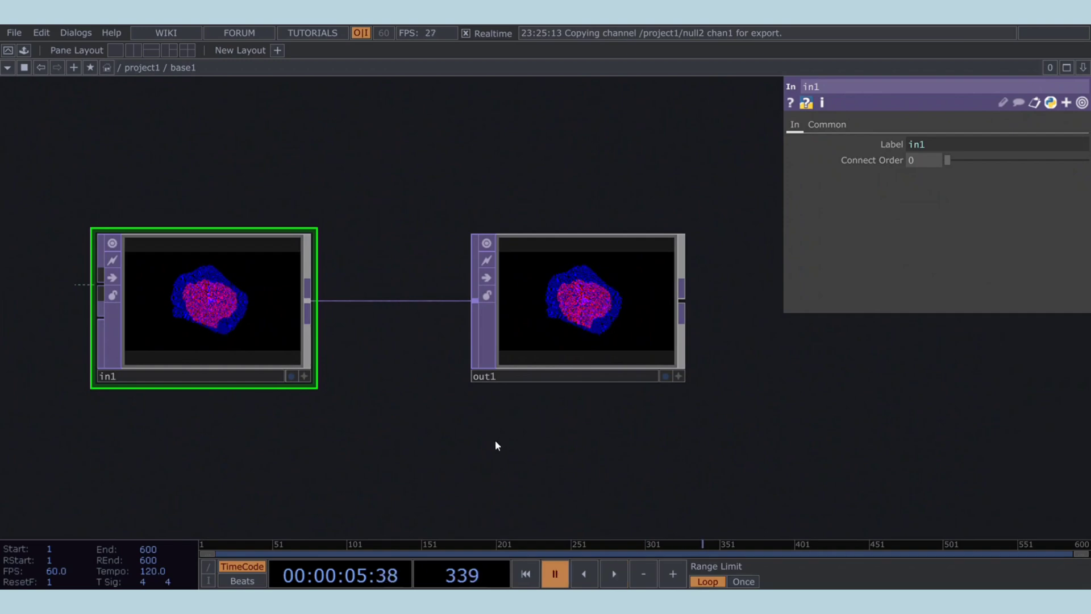
# Move out1 farther away from in1 and add a Feedback TOP below them, fed by in1's output
pyautogui.moveTo(497, 443); pyautogui.dragTo(316, 429)
pyautogui.scroll(-4, 316, 421)
pyautogui.moveTo(402, 366); pyautogui.dragTo(654, 347)
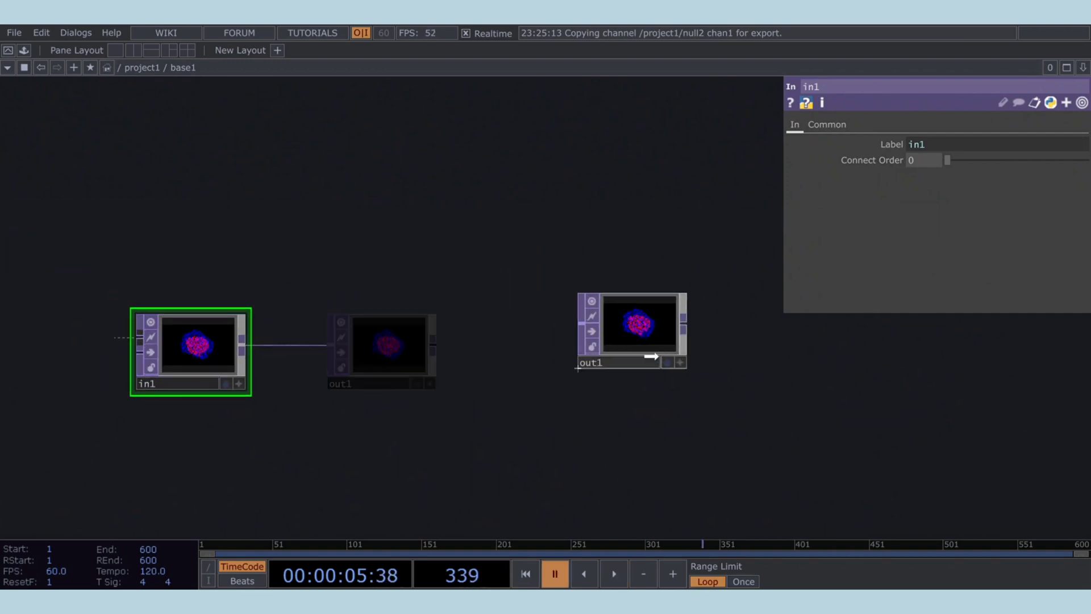
pyautogui.moveTo(335, 362); pyautogui.dragTo(209, 359)
pyautogui.moveTo(121, 341); pyautogui.dragTo(229, 491)
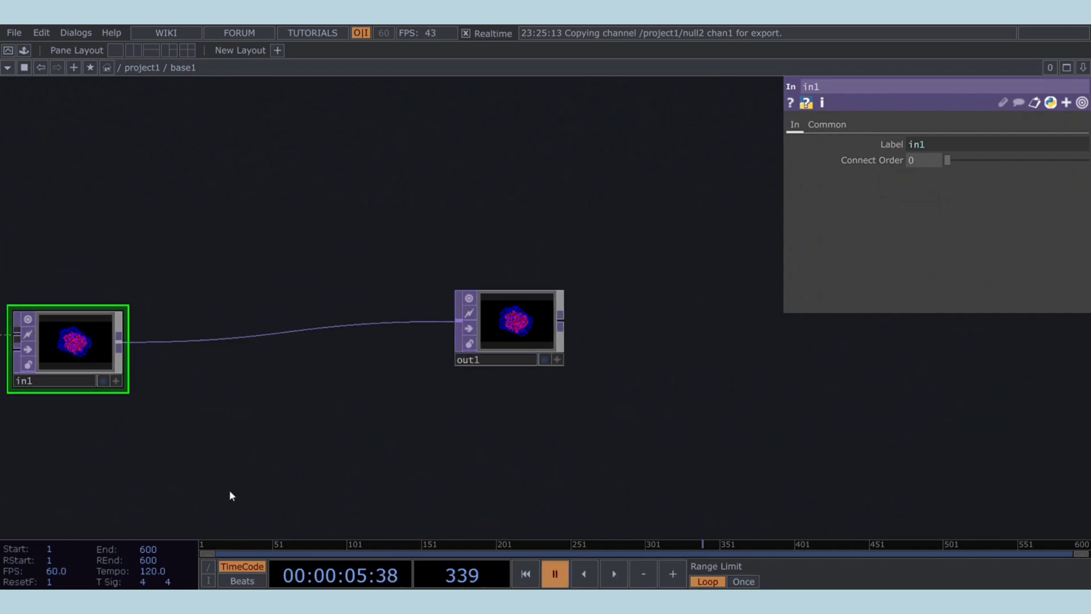
pyautogui.click(33, 544)
pyautogui.click(192, 511)
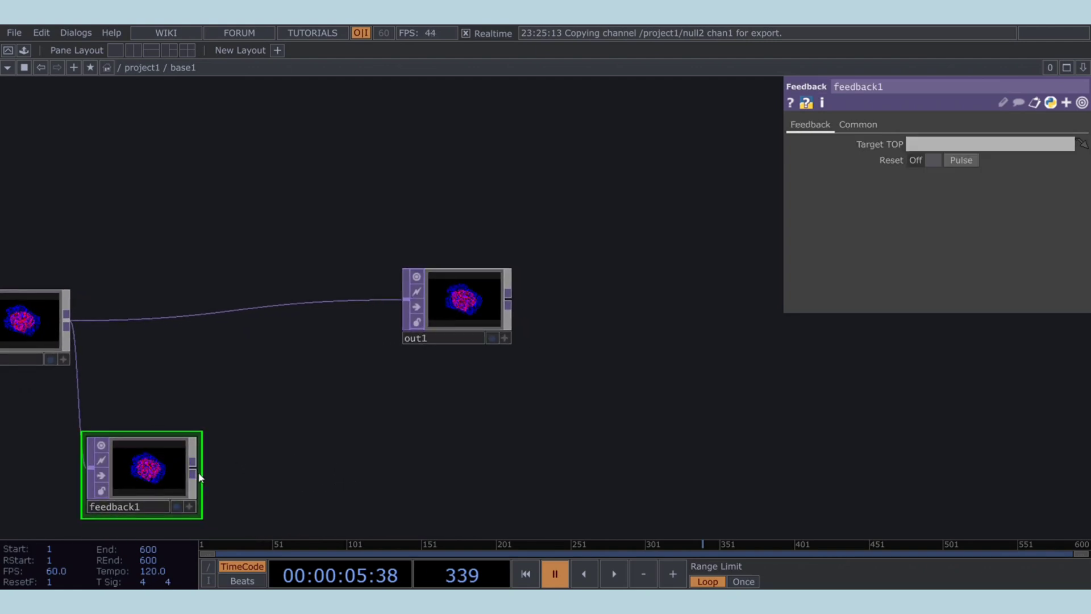
# Add a Level TOP and a Composite TOP beside feedback1, feeding the Level TOP from feedback1
pyautogui.click(116, 409)
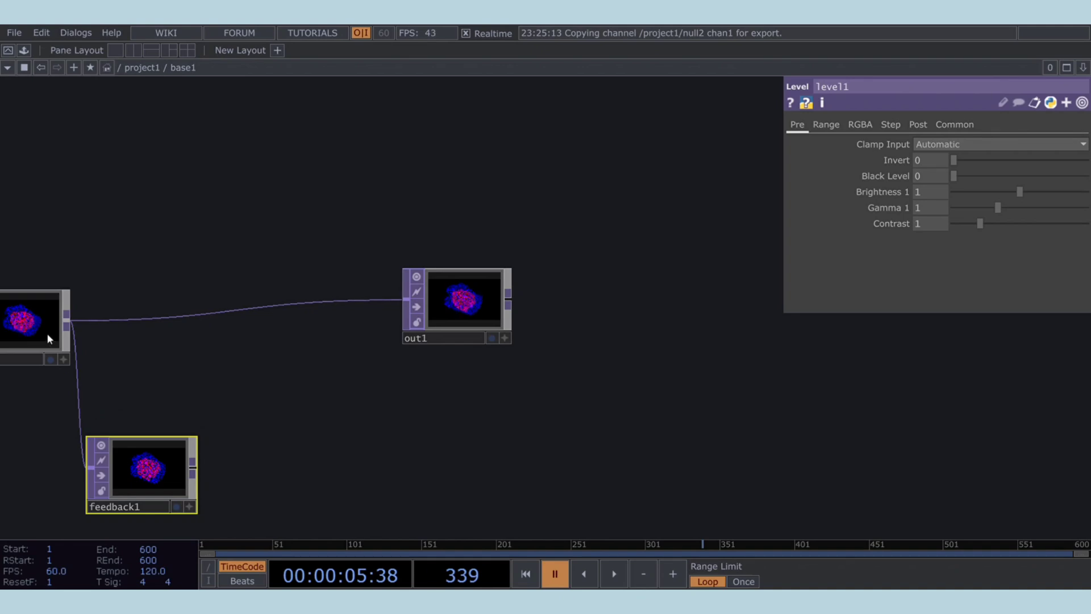
pyautogui.click(50, 352)
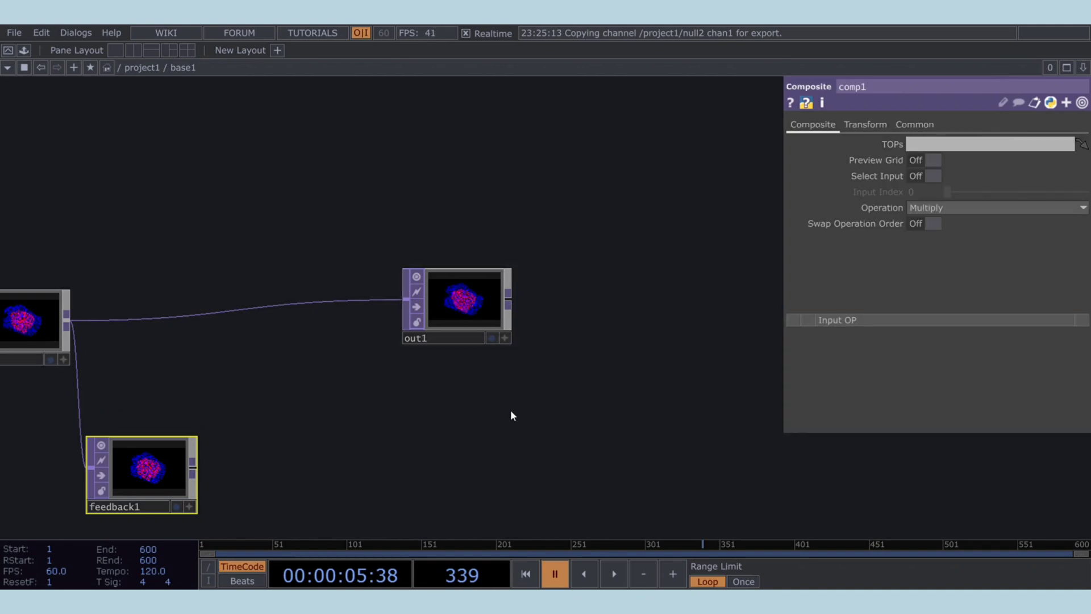
pyautogui.moveTo(510, 410); pyautogui.dragTo(488, 364)
pyautogui.moveTo(348, 459); pyautogui.dragTo(327, 291)
pyautogui.moveTo(220, 397); pyautogui.dragTo(294, 278)
pyautogui.click(249, 382)
pyautogui.moveTo(164, 250); pyautogui.dragTo(213, 274)
pyautogui.moveTo(271, 282); pyautogui.dragTo(251, 261)
pyautogui.moveTo(230, 524); pyautogui.dragTo(374, 225)
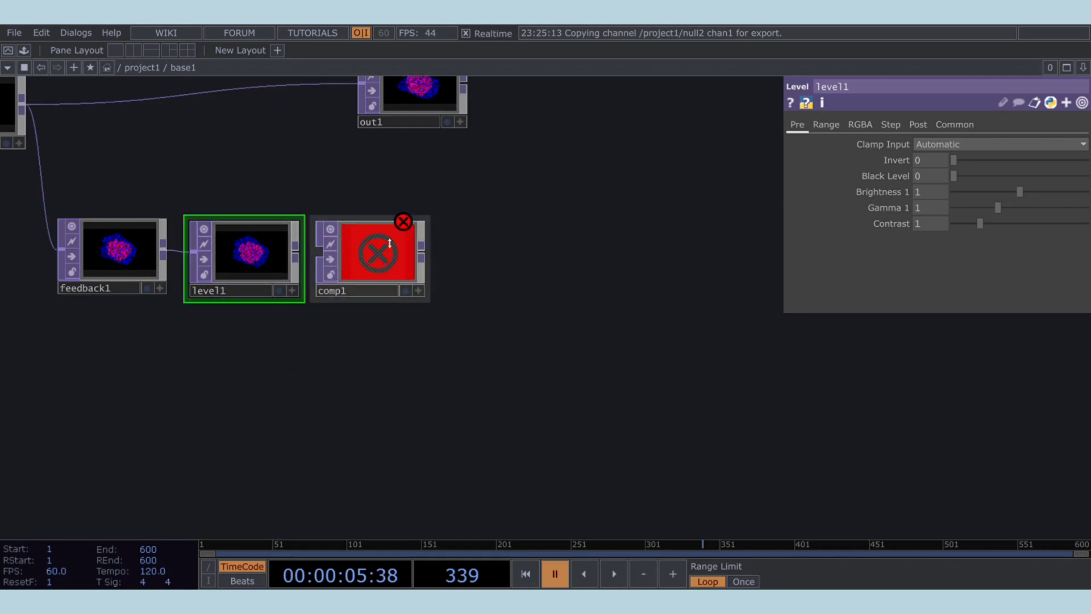
# Place comp1 between level1 and out1, wiring level1 into comp1 and comp1 into out1
pyautogui.moveTo(407, 261); pyautogui.dragTo(491, 178)
pyautogui.moveTo(519, 332); pyautogui.dragTo(526, 451)
pyautogui.moveTo(448, 219); pyautogui.dragTo(657, 284)
pyautogui.moveTo(513, 287); pyautogui.dragTo(531, 264)
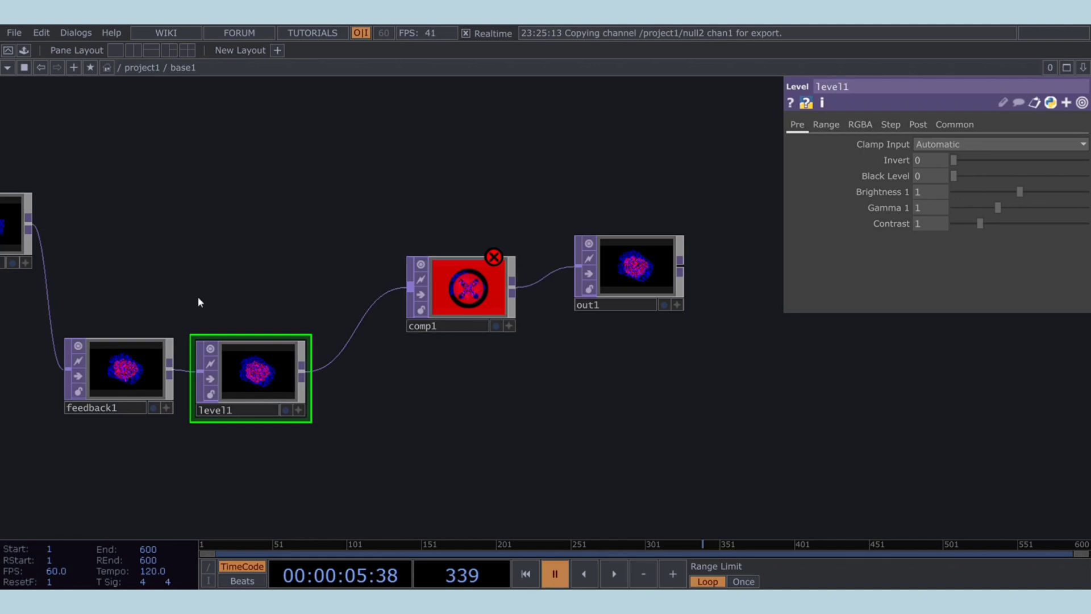
# Wire in1 into comp1 as well and move it above level1 in the input order
pyautogui.moveTo(39, 223); pyautogui.dragTo(409, 285)
pyautogui.click(403, 316)
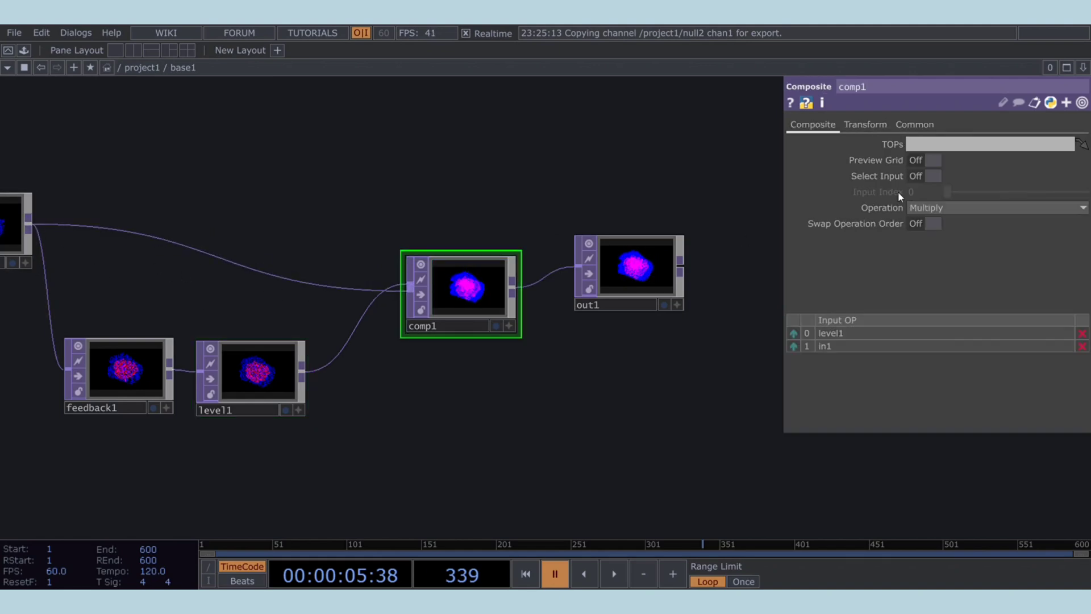
pyautogui.click(794, 346)
# Add a Constant CHOP below comp1 and set its chan1 value to 1
pyautogui.moveTo(493, 408)
pyautogui.mouseDown()
pyautogui.moveTo(503, 396)
pyautogui.moveTo(489, 418)
pyautogui.mouseUp()
pyautogui.moveTo(423, 432); pyautogui.dragTo(427, 411)
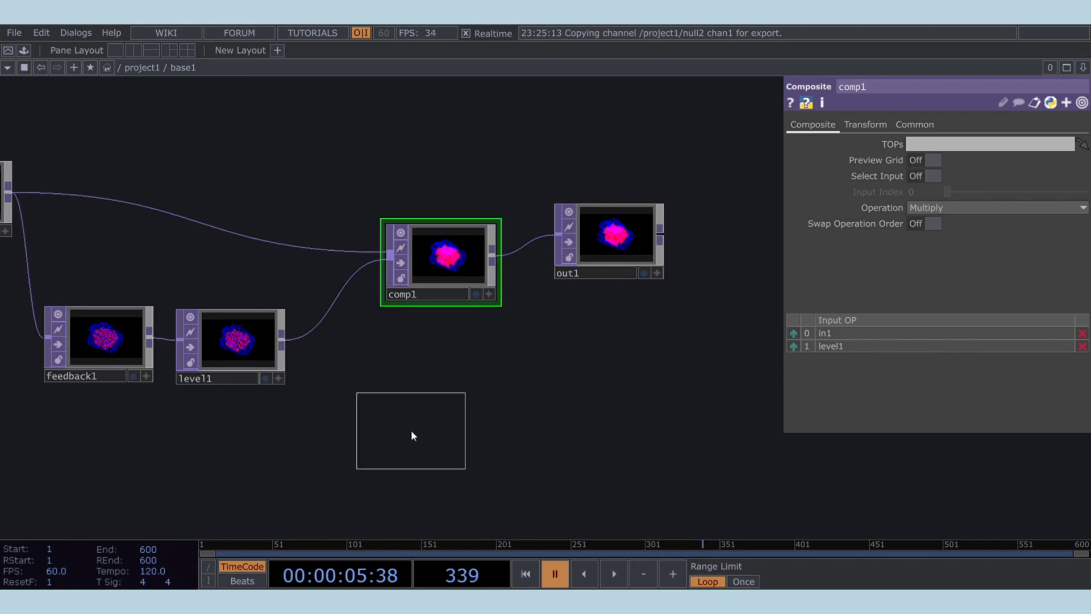
pyautogui.click(412, 432)
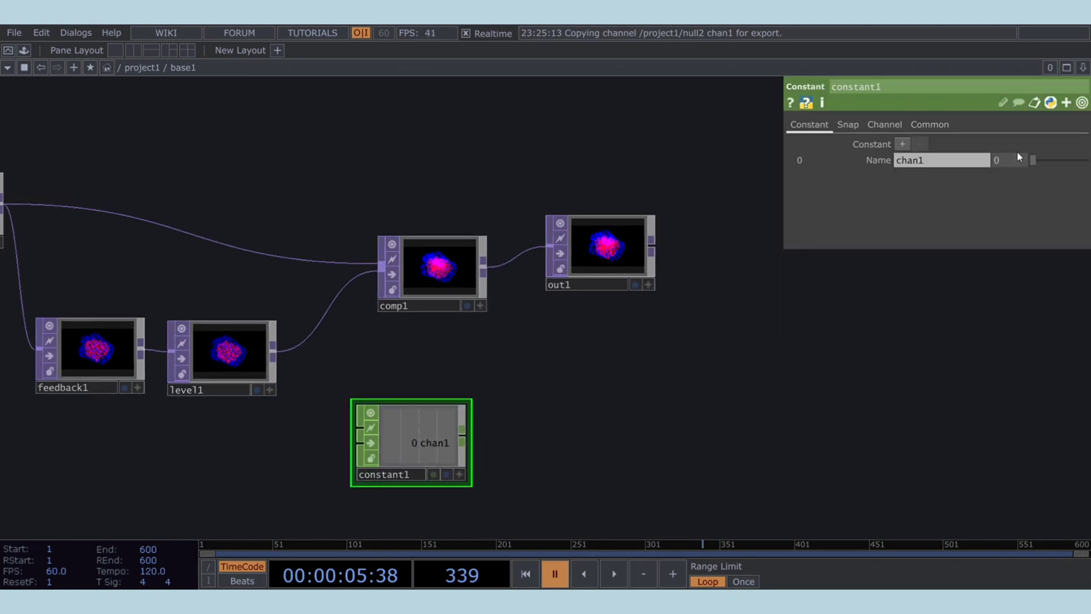
pyautogui.write('1')
pyautogui.press('Return')
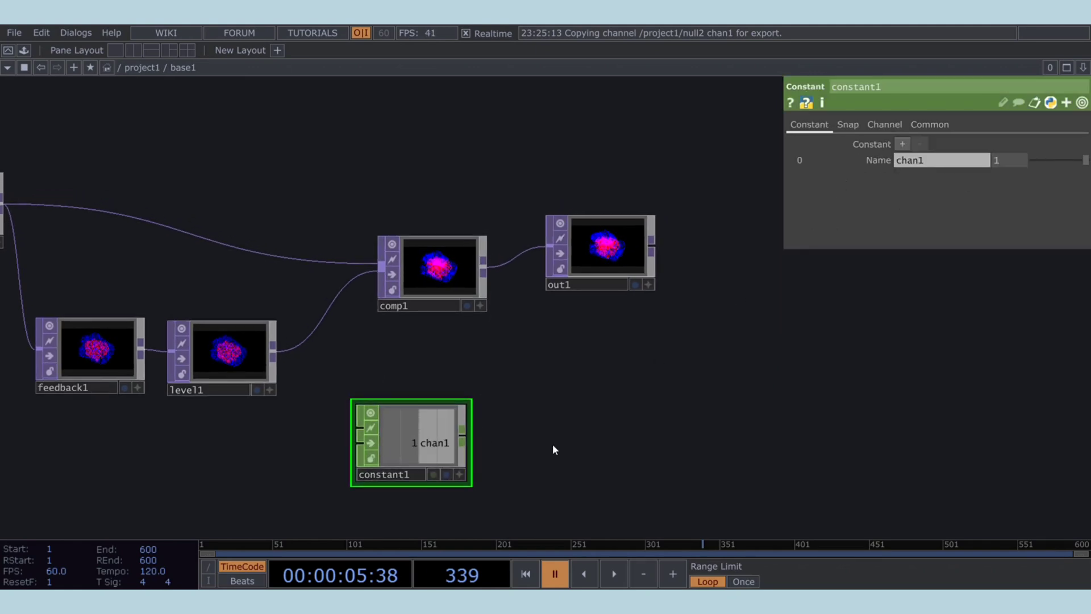
# Add a Speed CHOP after constant1, fed by its output, and set Order to Second
pyautogui.moveTo(473, 467); pyautogui.dragTo(474, 392)
pyautogui.rightClick(462, 366)
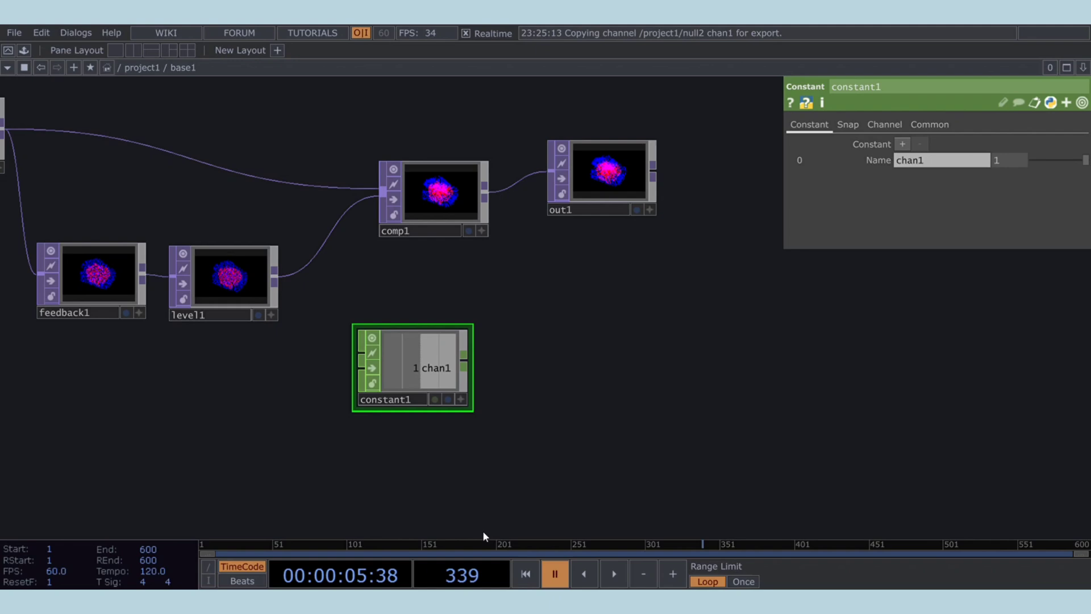
pyautogui.click(574, 515)
pyautogui.click(550, 363)
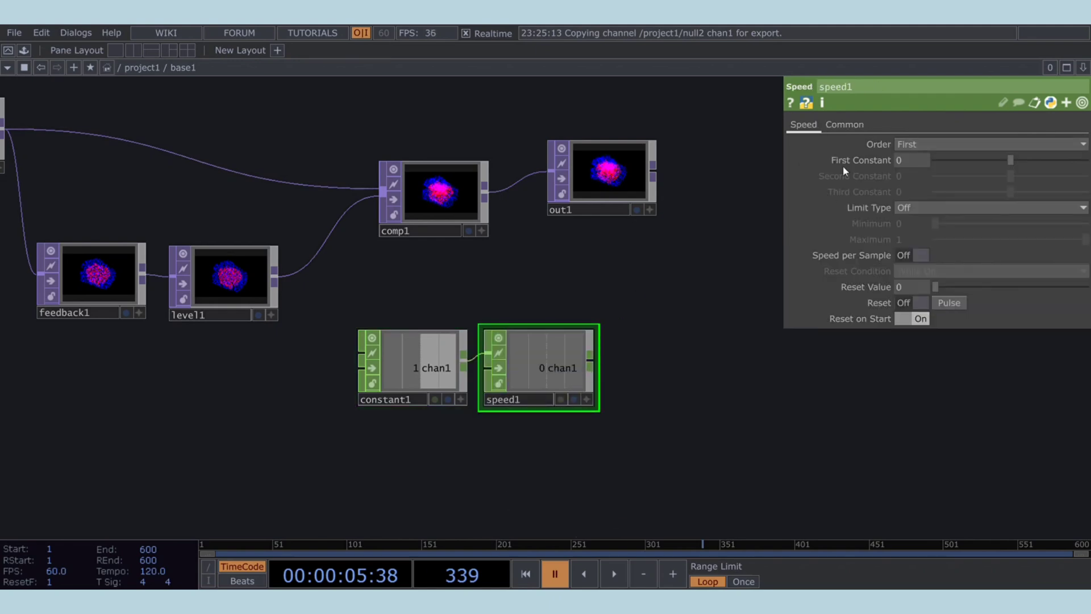
pyautogui.click(919, 147)
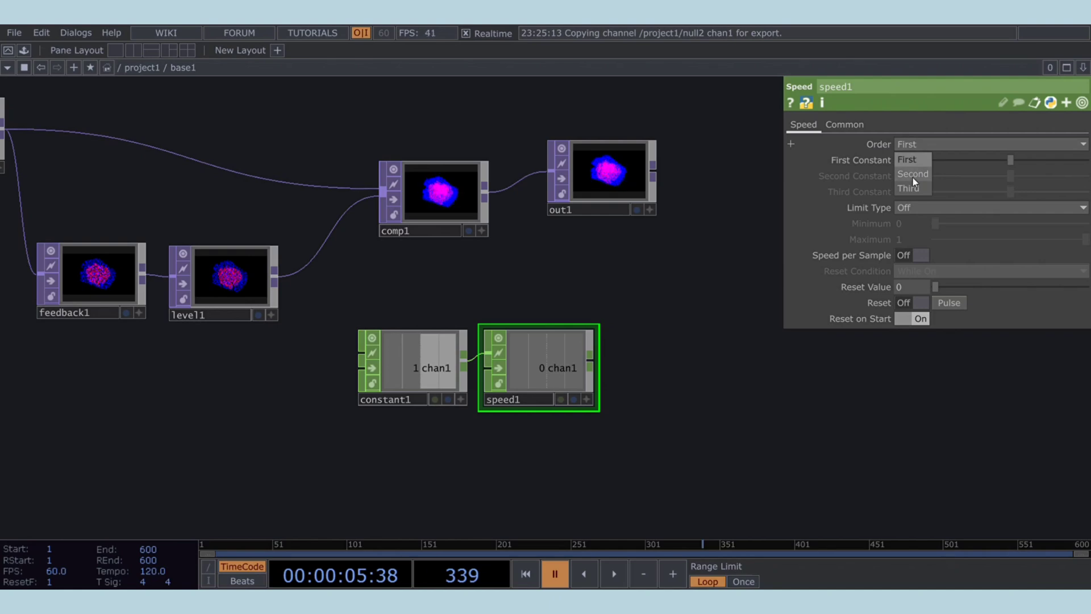
pyautogui.click(912, 177)
# Add a Math CHOP fed by speed1, set Integer to Round, and preview it with brief timeline playback
pyautogui.moveTo(629, 398); pyautogui.dragTo(599, 369)
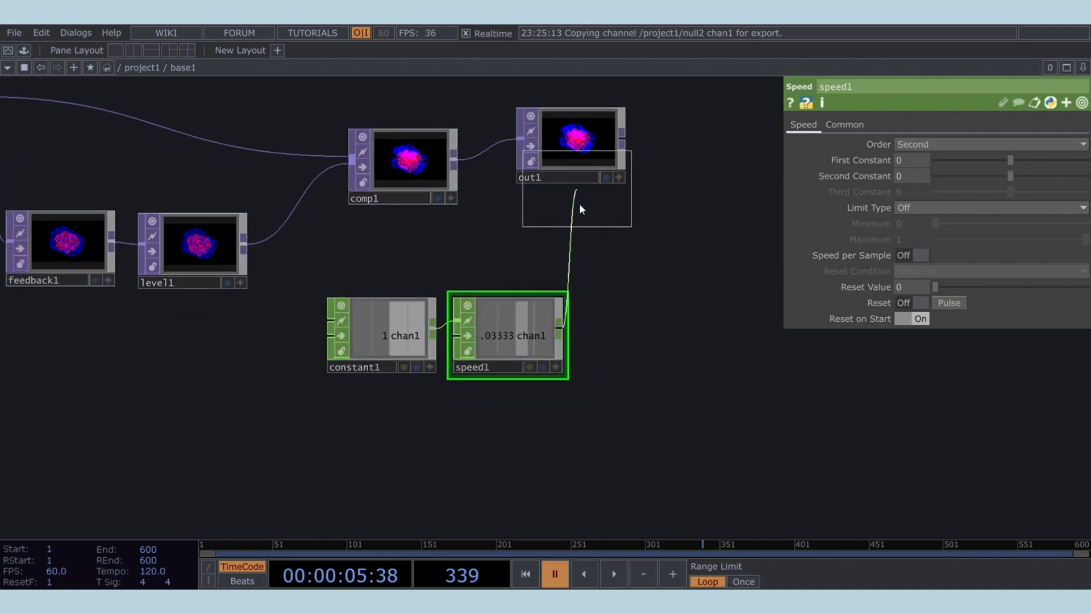
pyautogui.click(653, 340)
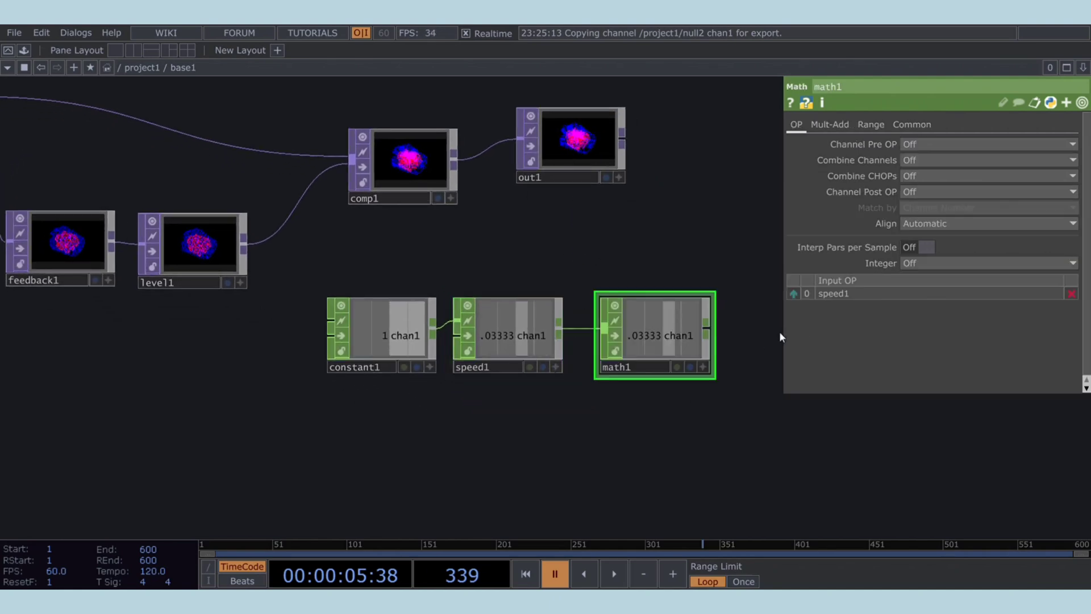
pyautogui.click(909, 262)
pyautogui.click(917, 321)
pyautogui.scroll(5, 687, 355)
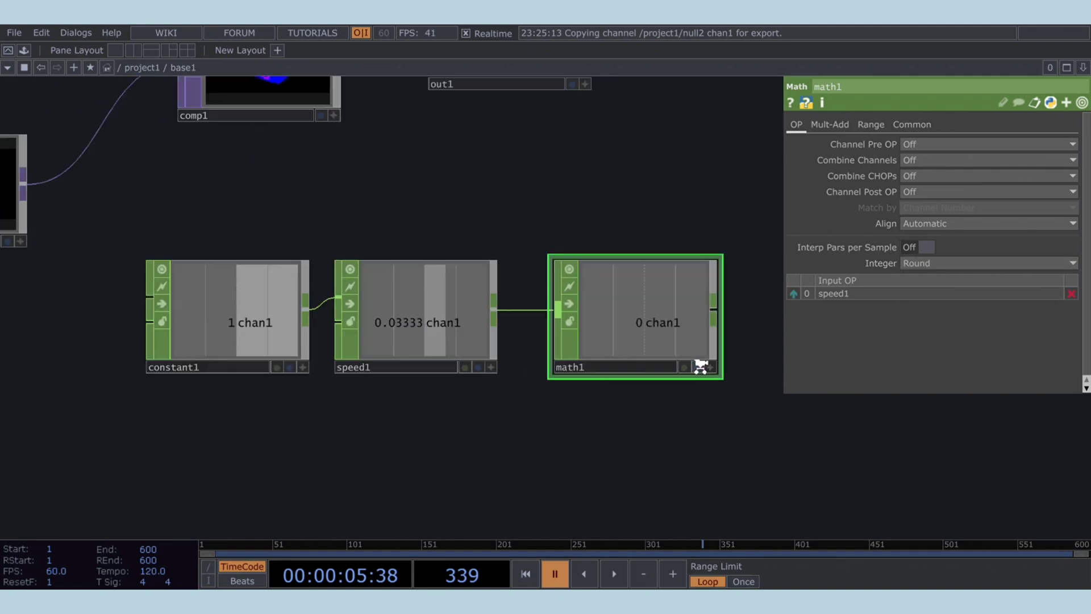
pyautogui.press('space')
pyautogui.scroll(-6, 638, 342)
pyautogui.press('space')
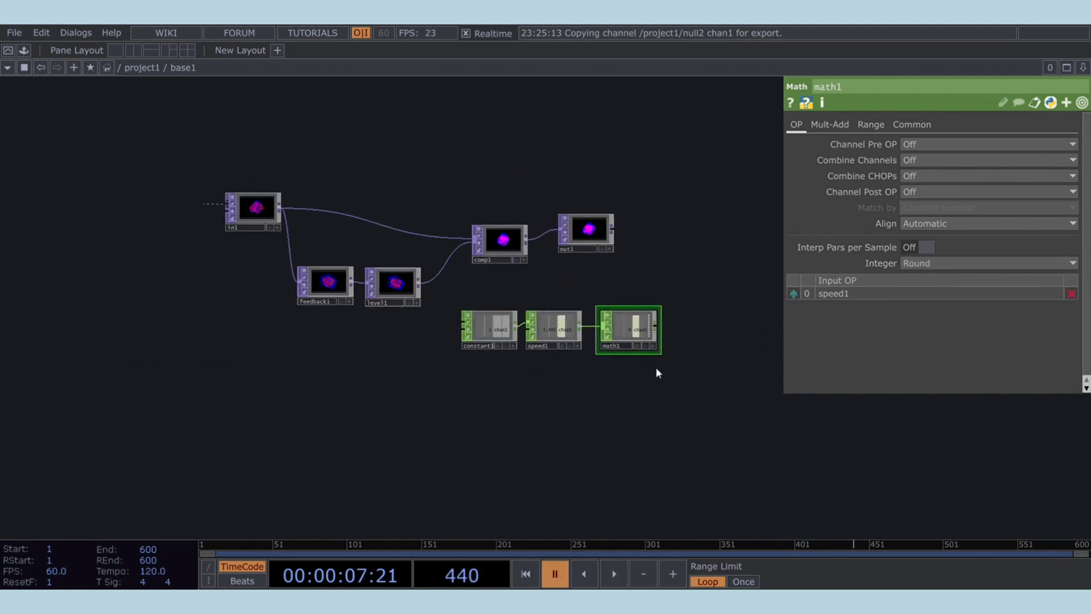
# Set speed1's Limit Type to Loop with a Maximum of 45
pyautogui.scroll(-1, 653, 426)
pyautogui.scroll(3, 628, 418)
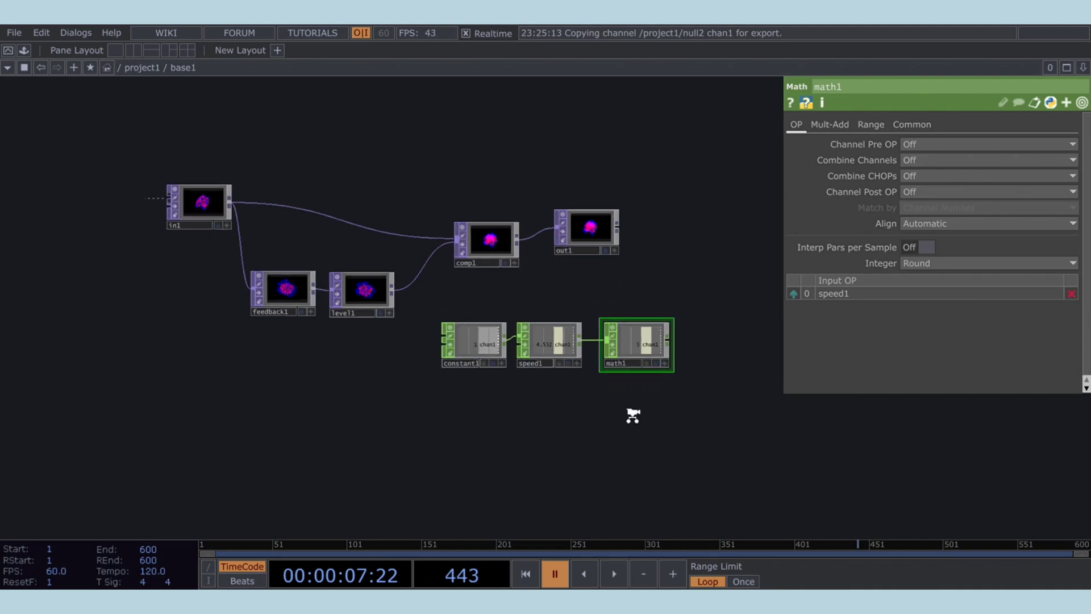
pyautogui.click(531, 326)
pyautogui.scroll(3, 670, 307)
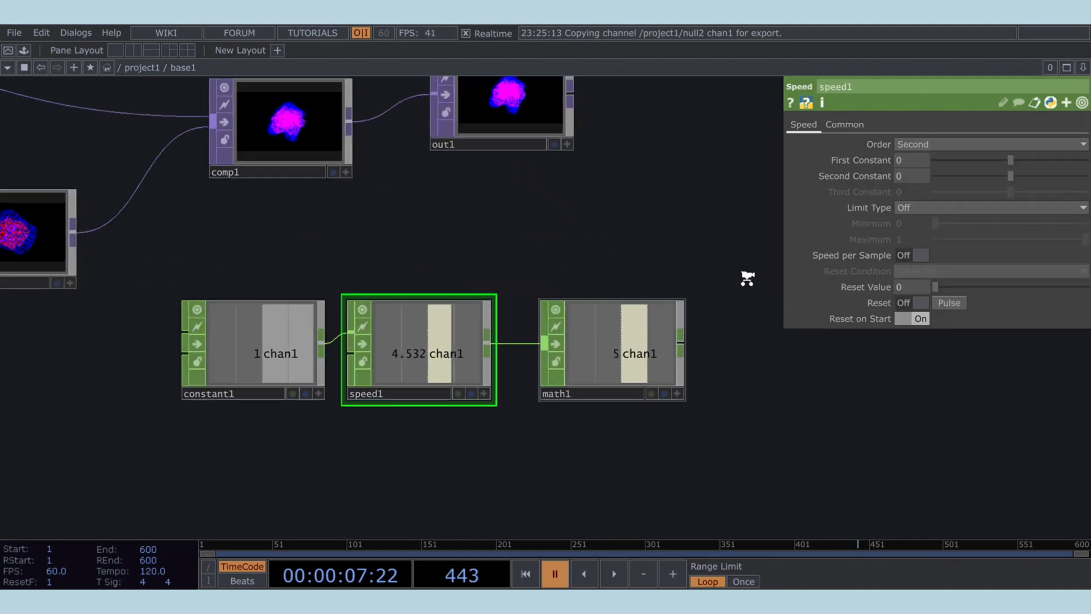
pyautogui.click(912, 206)
pyautogui.click(916, 250)
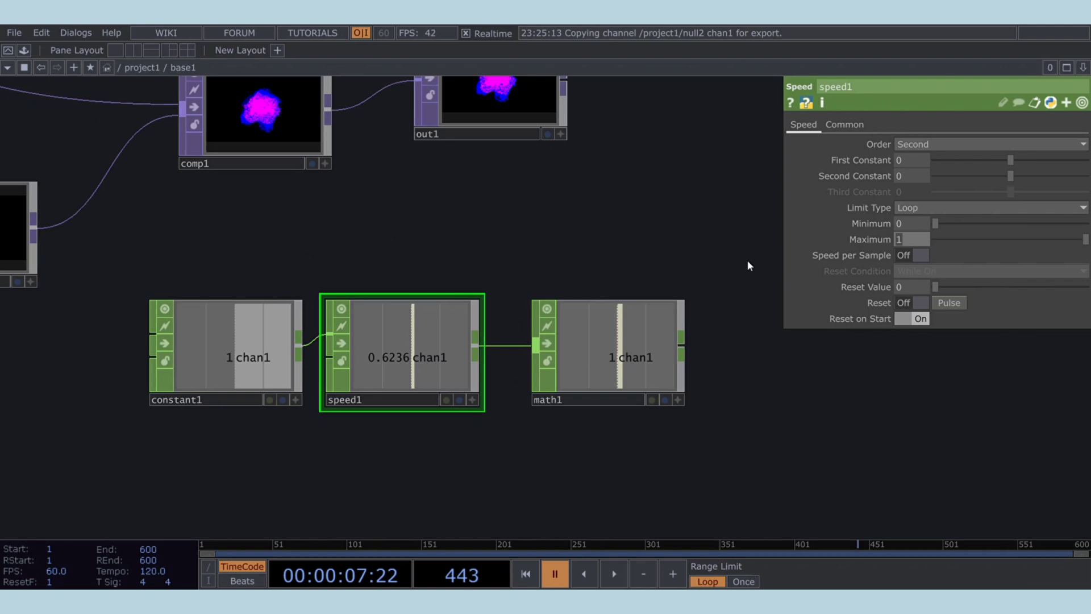
pyautogui.write('45')
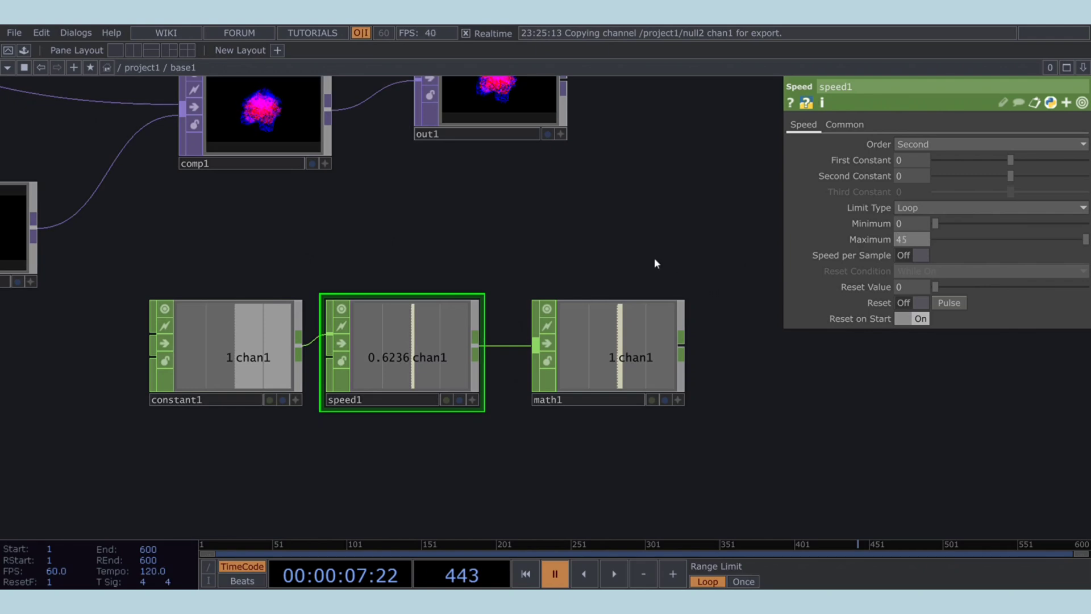
pyautogui.press('Return')
# Export math1's chan1 channel to the Operation parameter of comp1
pyautogui.scroll(-4, 628, 236)
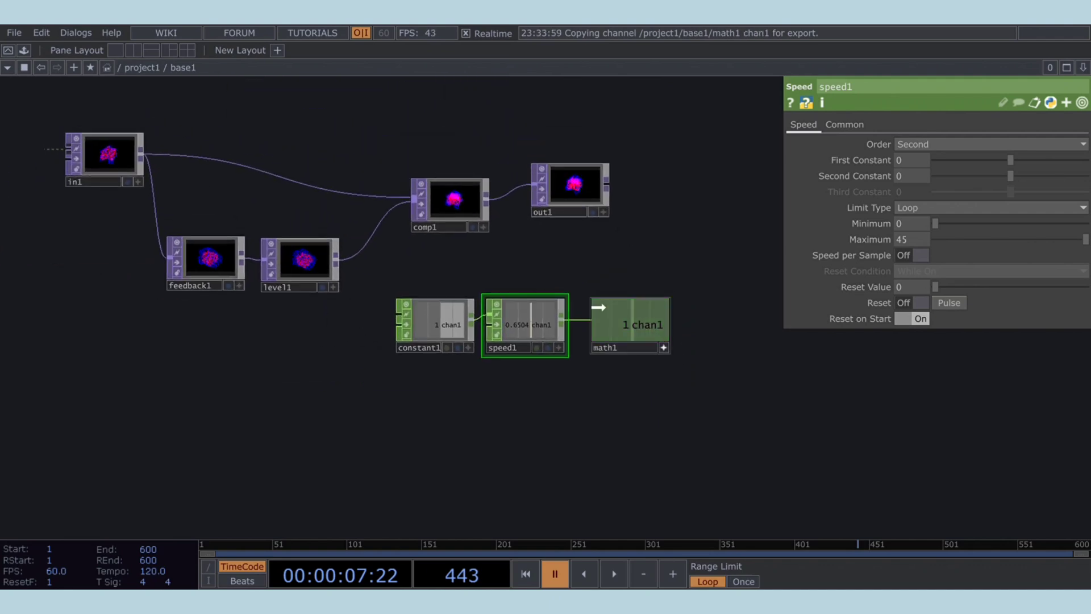
pyautogui.click(484, 216)
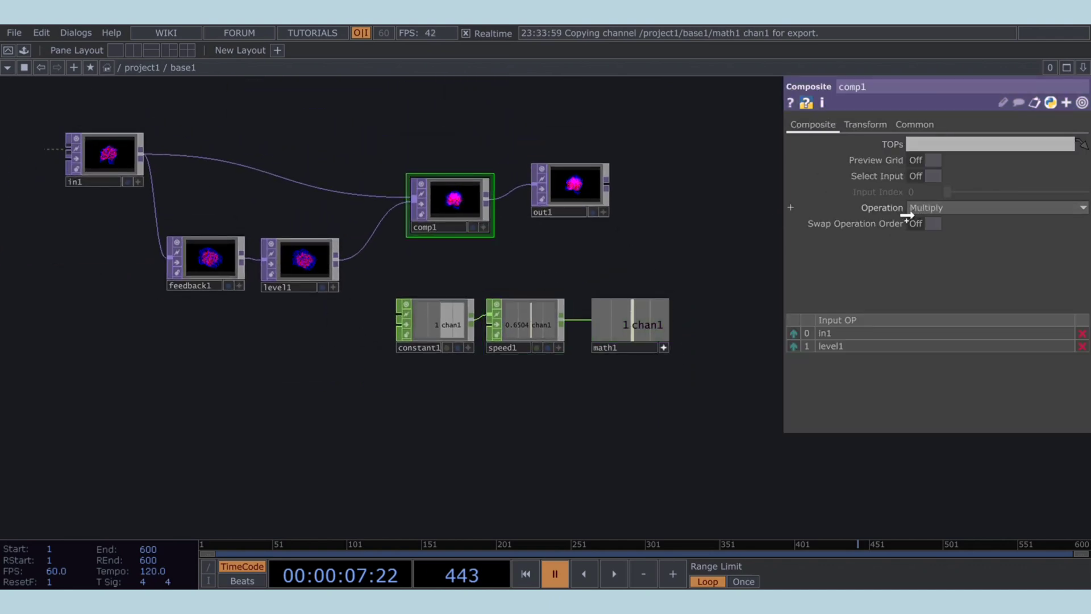
pyautogui.scroll(5, 389, 377)
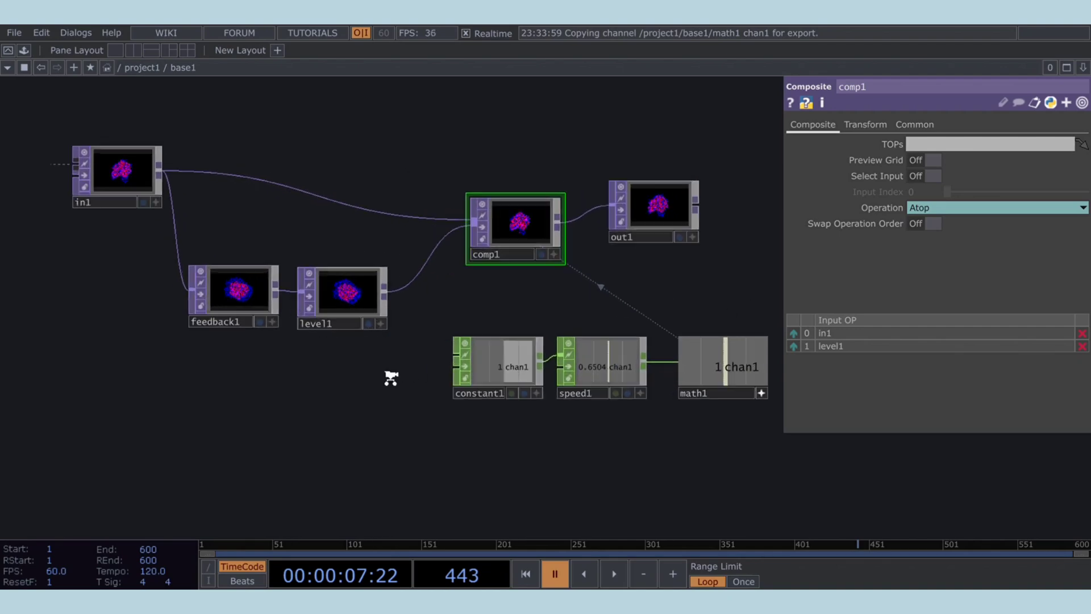
# Assign comp1 as feedback1's target and preview the cycling composite operations with a short timeline playback
pyautogui.scroll(-2, 488, 447)
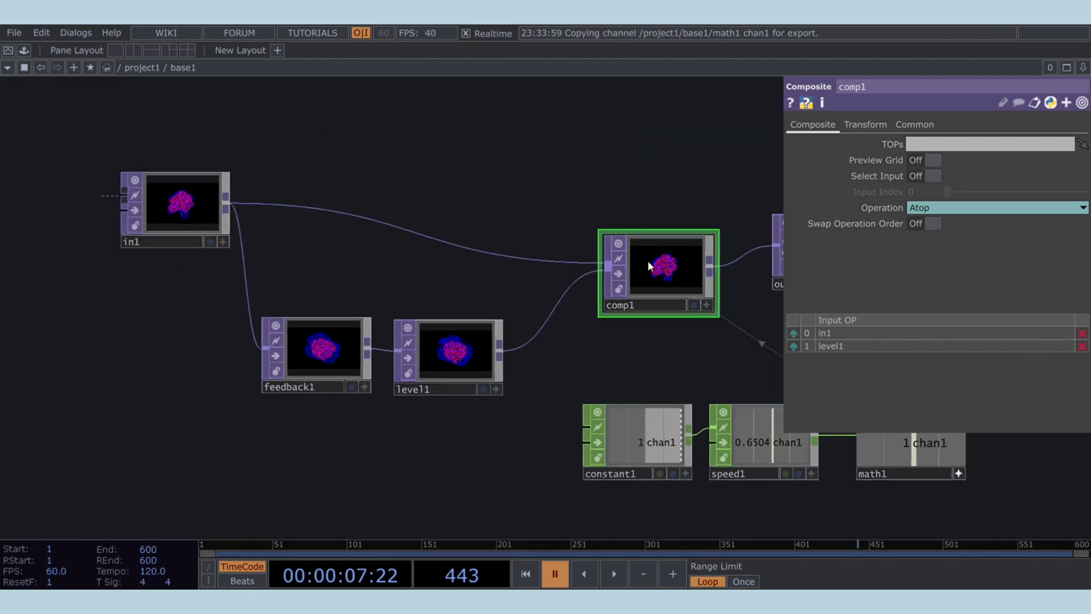
pyautogui.moveTo(648, 264); pyautogui.dragTo(342, 369)
pyautogui.moveTo(575, 389); pyautogui.dragTo(530, 398)
pyautogui.press('space')
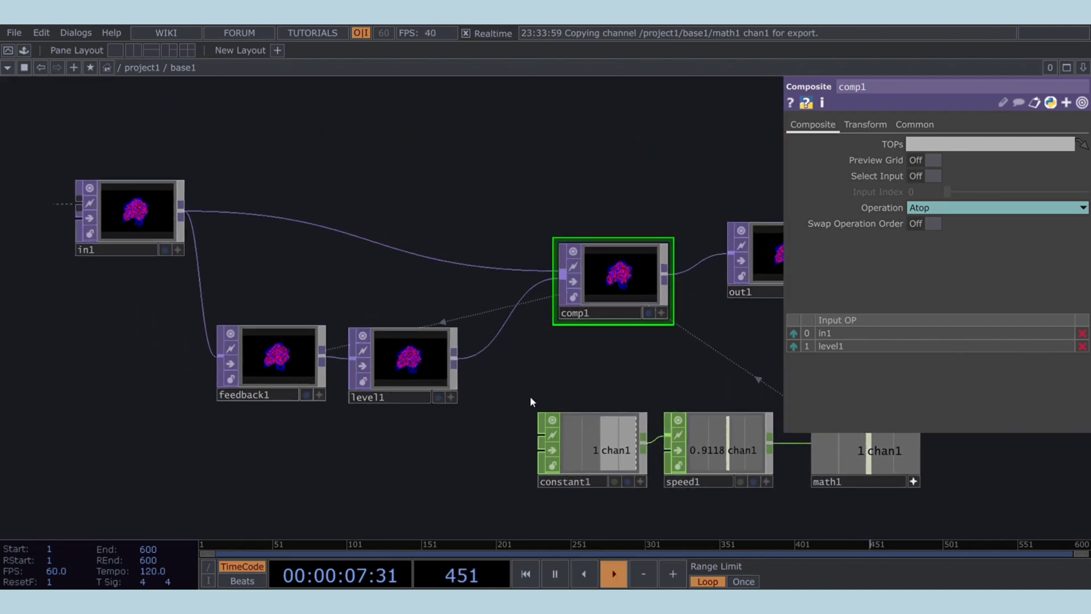
pyautogui.press('space')
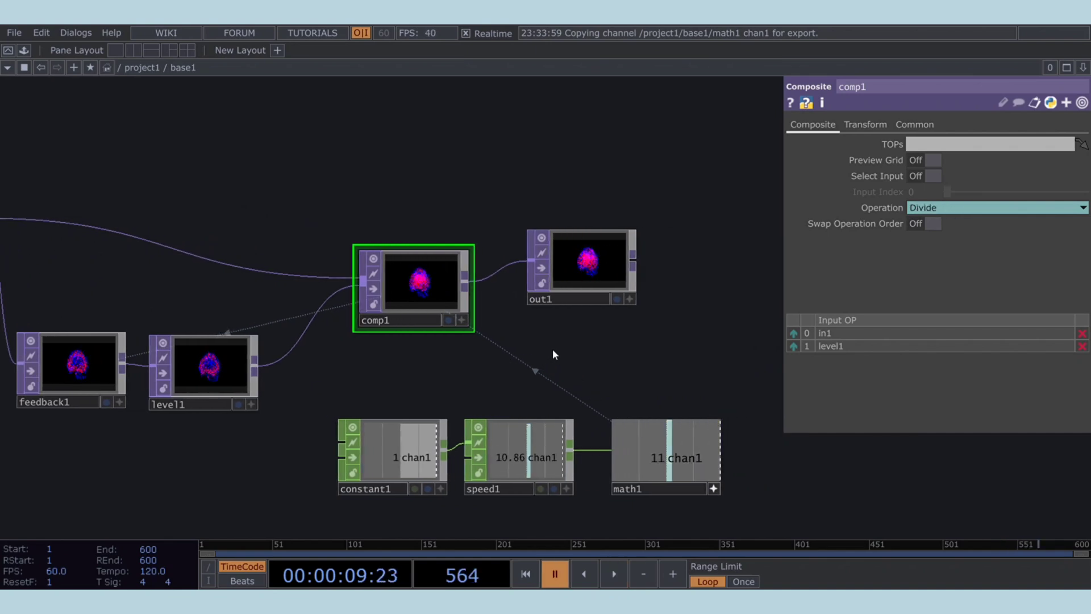
# Return to project1, add a Switch TOP fed by sharpen, and wire base1 in as its second input
pyautogui.scroll(-4, 552, 349)
pyautogui.scroll(-3, 552, 349)
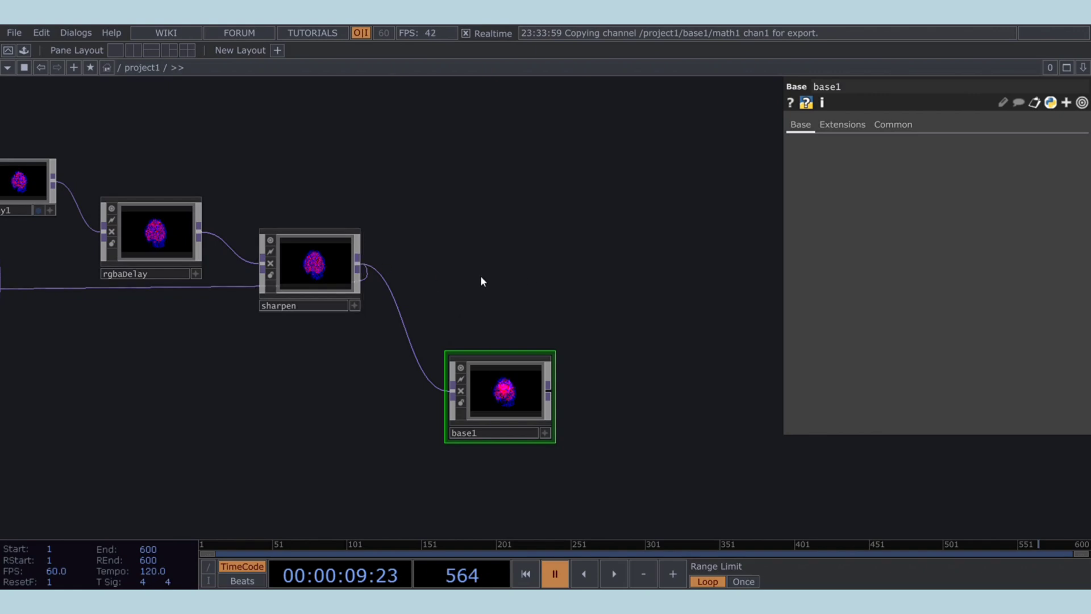
pyautogui.moveTo(562, 260); pyautogui.dragTo(629, 267)
pyautogui.click(670, 301)
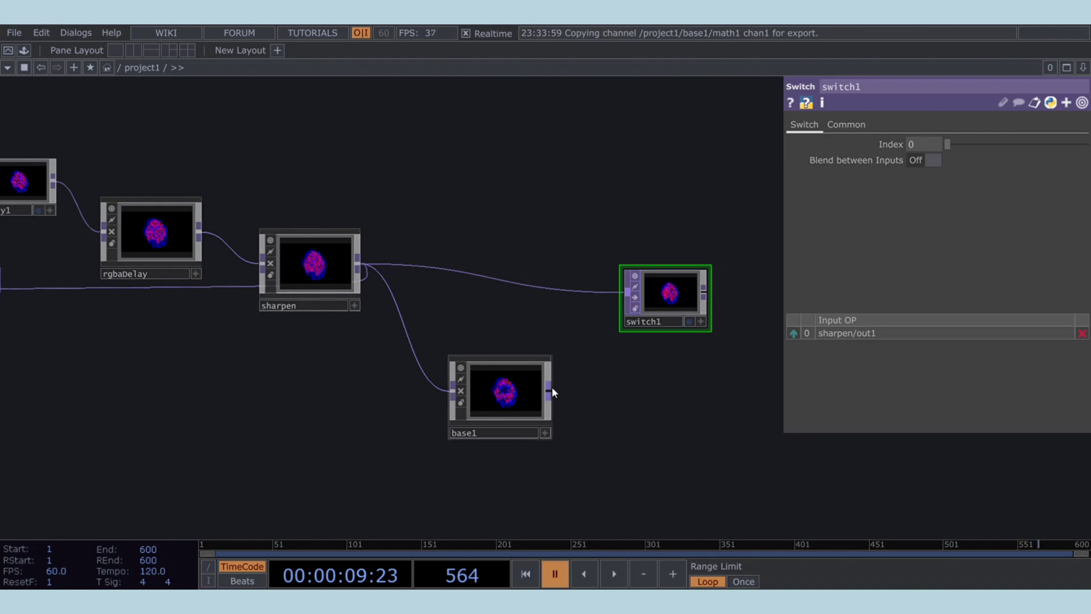
pyautogui.click(549, 386)
pyautogui.click(627, 294)
pyautogui.moveTo(663, 388); pyautogui.dragTo(532, 380)
# Add a Null TOP after switch1, show it as the network background, and hide the parameter window
pyautogui.click(531, 375)
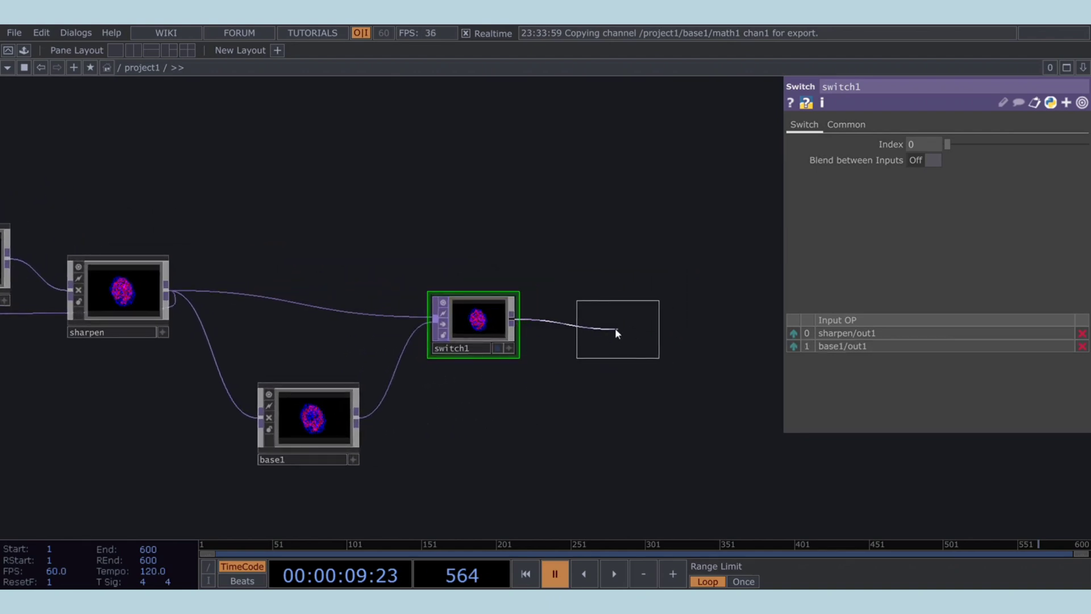
pyautogui.click(615, 329)
pyautogui.moveTo(680, 377); pyautogui.dragTo(559, 397)
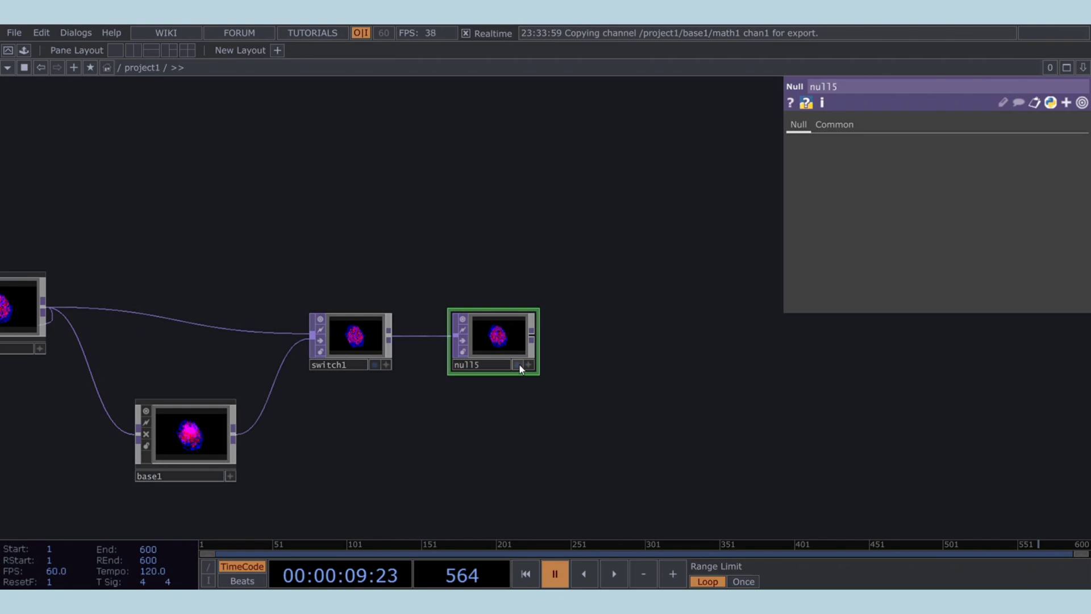
pyautogui.click(519, 363)
pyautogui.moveTo(538, 339); pyautogui.dragTo(348, 406)
pyautogui.press('p')
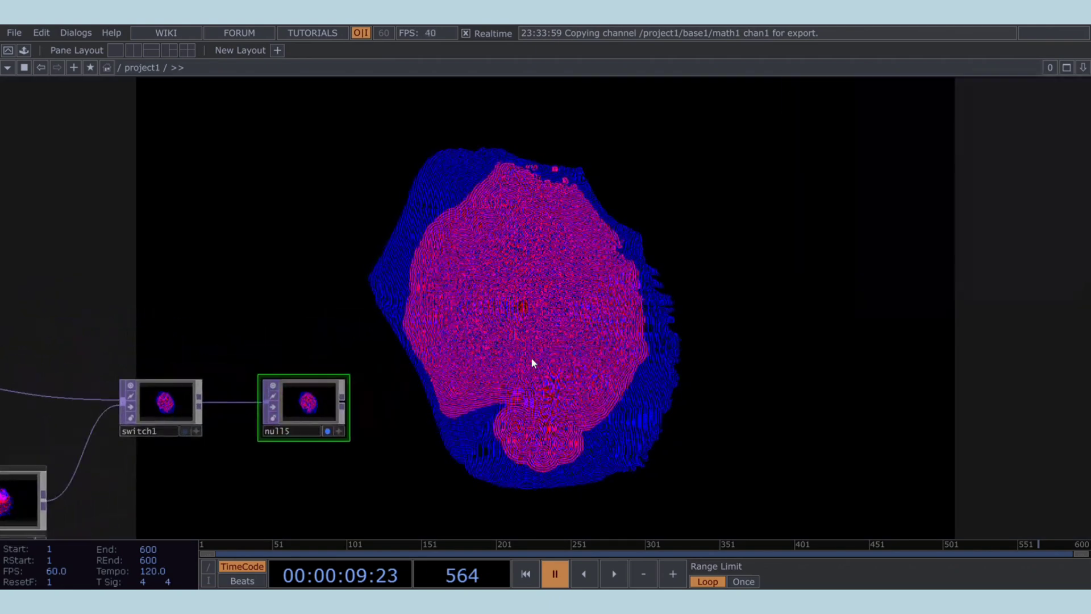
pyautogui.moveTo(537, 342); pyautogui.dragTo(358, 402)
# Start timeline playback, bring back the parameters, and raise switch1's Index to 3.68 to show the base1 input
pyautogui.press('space')
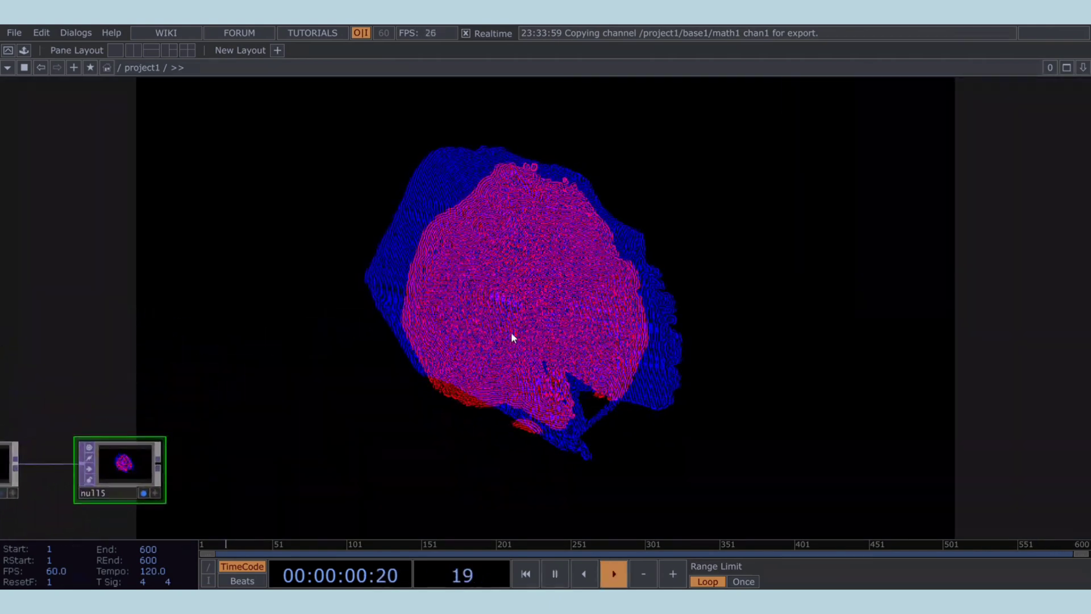
pyautogui.moveTo(511, 334); pyautogui.dragTo(415, 358)
pyautogui.scroll(-3, 500, 338)
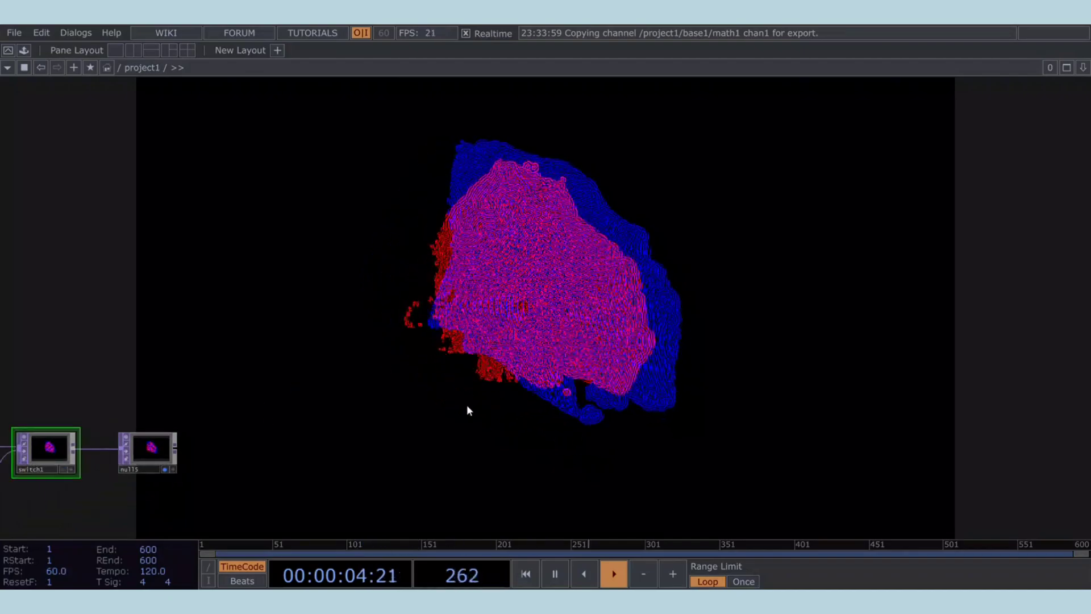
pyautogui.press('p')
pyautogui.moveTo(947, 146); pyautogui.dragTo(975, 158)
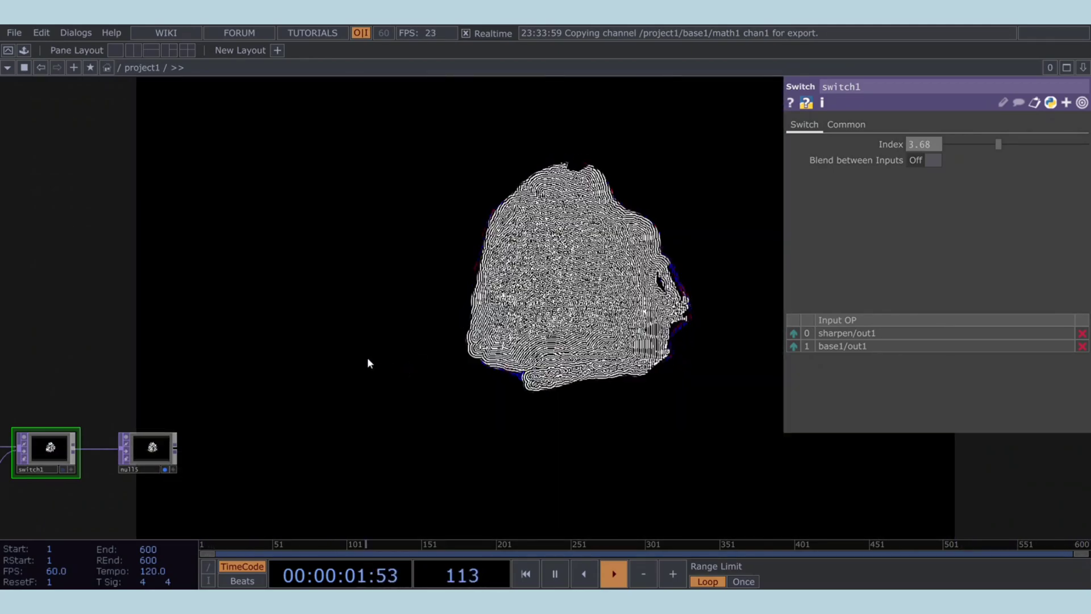
# Review the upstream TOP chain from render1 through bloom, colorThreshold and blur1 to level1 during playback
pyautogui.moveTo(310, 358); pyautogui.dragTo(469, 353)
pyautogui.moveTo(323, 332); pyautogui.dragTo(518, 302)
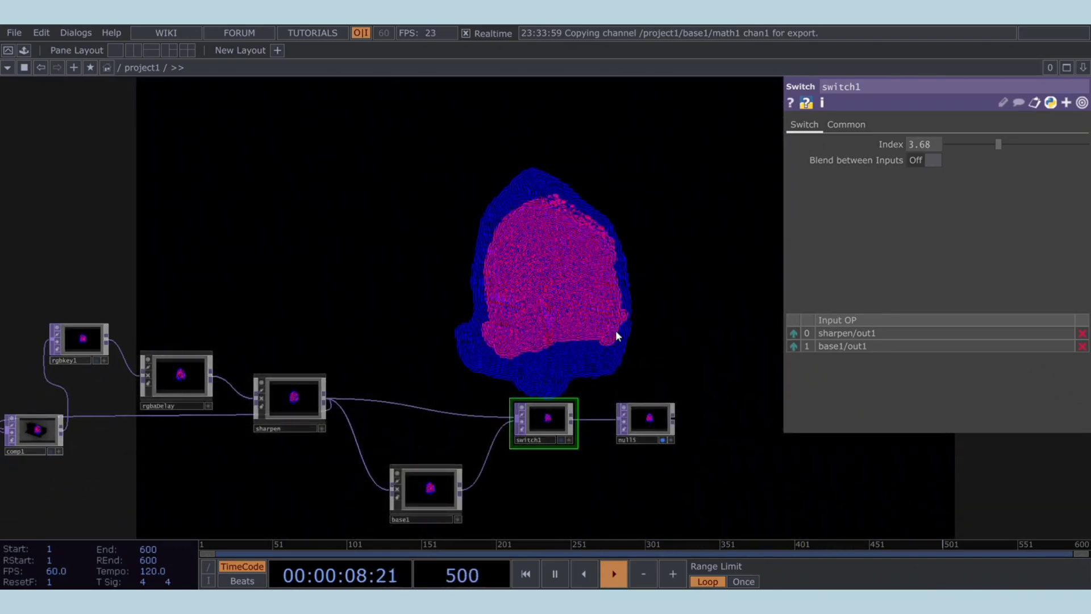
pyautogui.moveTo(615, 319); pyautogui.dragTo(560, 260)
pyautogui.moveTo(638, 288); pyautogui.dragTo(588, 287)
pyautogui.moveTo(644, 312); pyautogui.dragTo(636, 318)
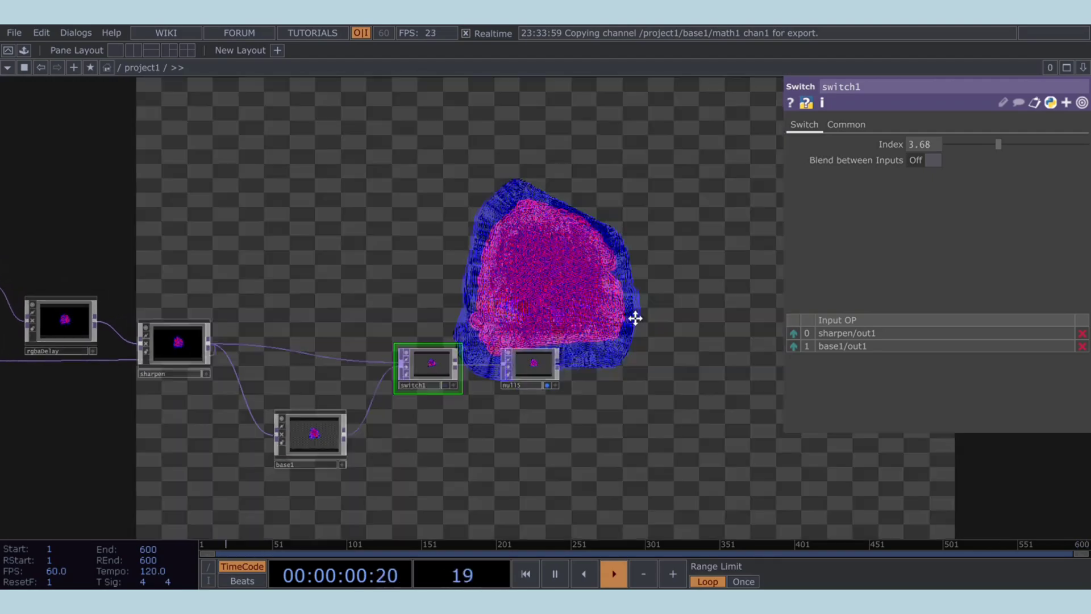
pyautogui.moveTo(403, 293); pyautogui.dragTo(570, 316)
pyautogui.moveTo(366, 302); pyautogui.dragTo(511, 306)
pyautogui.moveTo(315, 298); pyautogui.dragTo(448, 311)
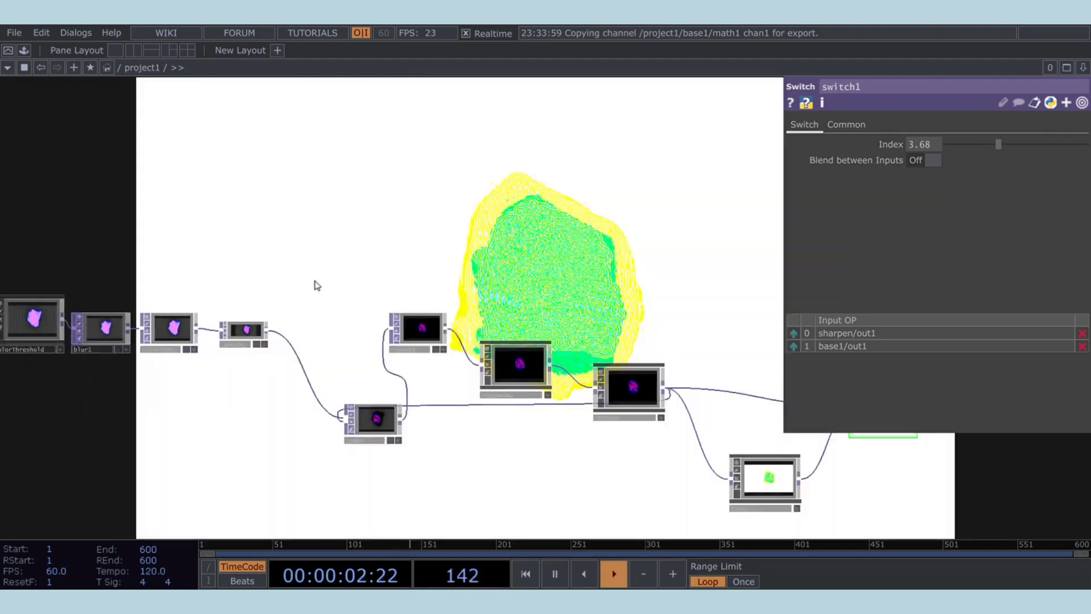
pyautogui.hscroll(-12, 314, 284)
pyautogui.scroll(3, 315, 285)
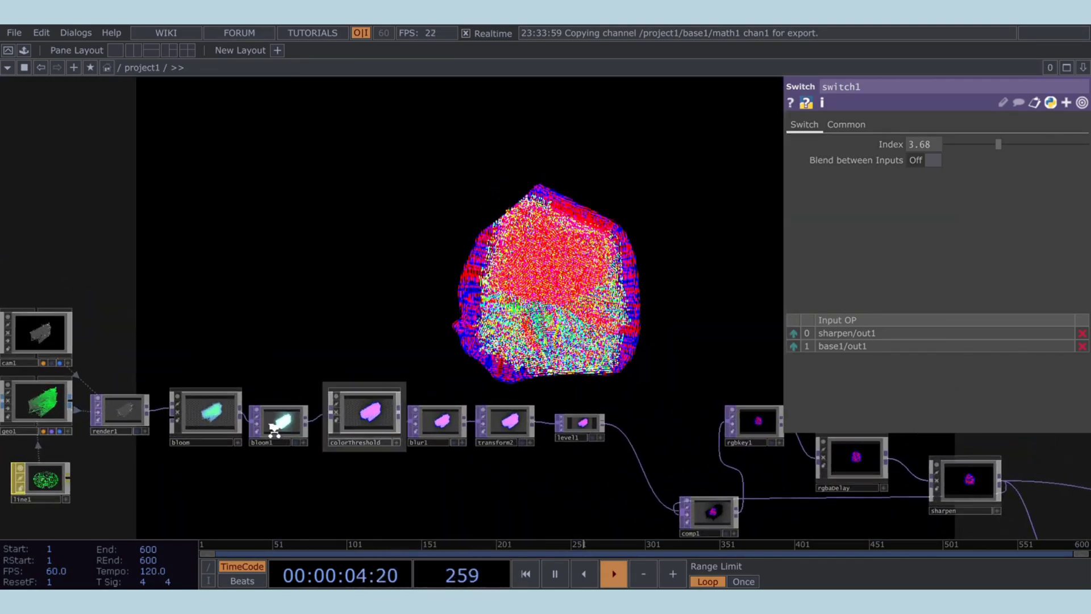
pyautogui.scroll(10, 296, 420)
pyautogui.scroll(-8, 293, 420)
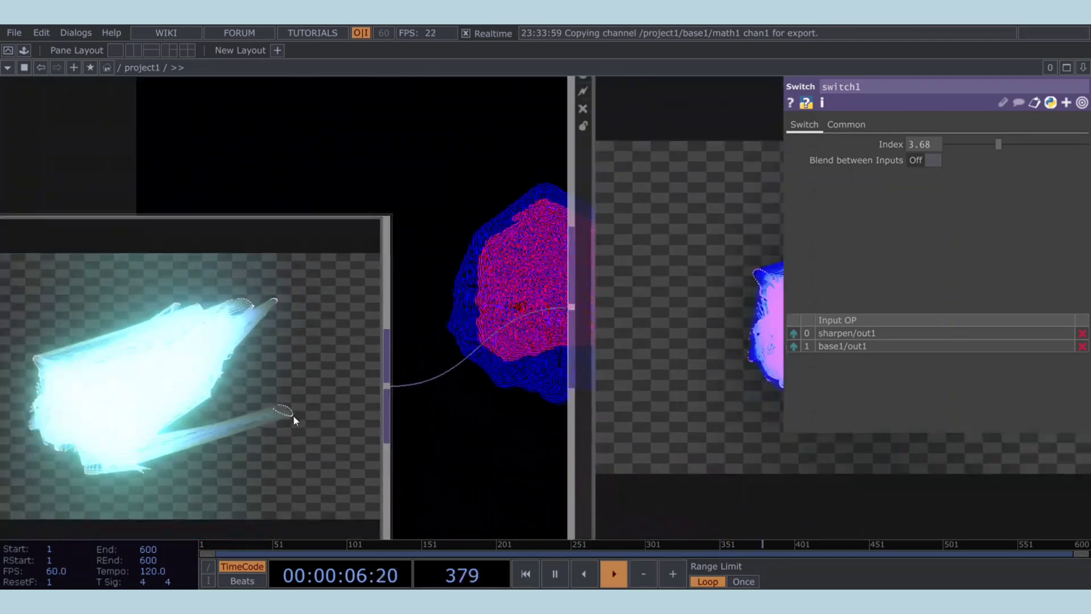
pyautogui.scroll(6, 664, 325)
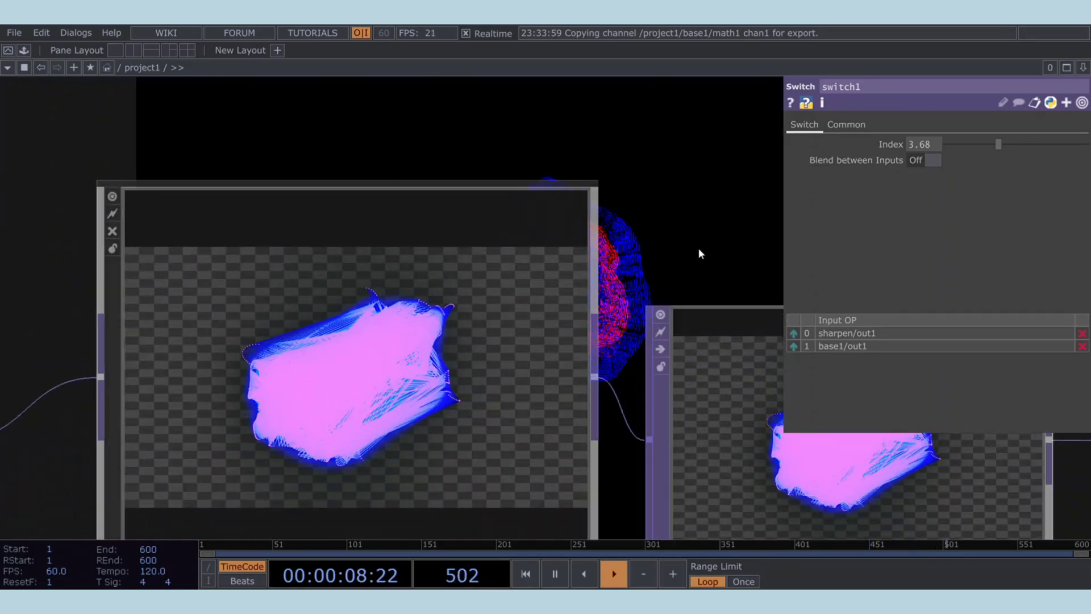
pyautogui.scroll(-8, 489, 306)
pyautogui.scroll(-10, 677, 237)
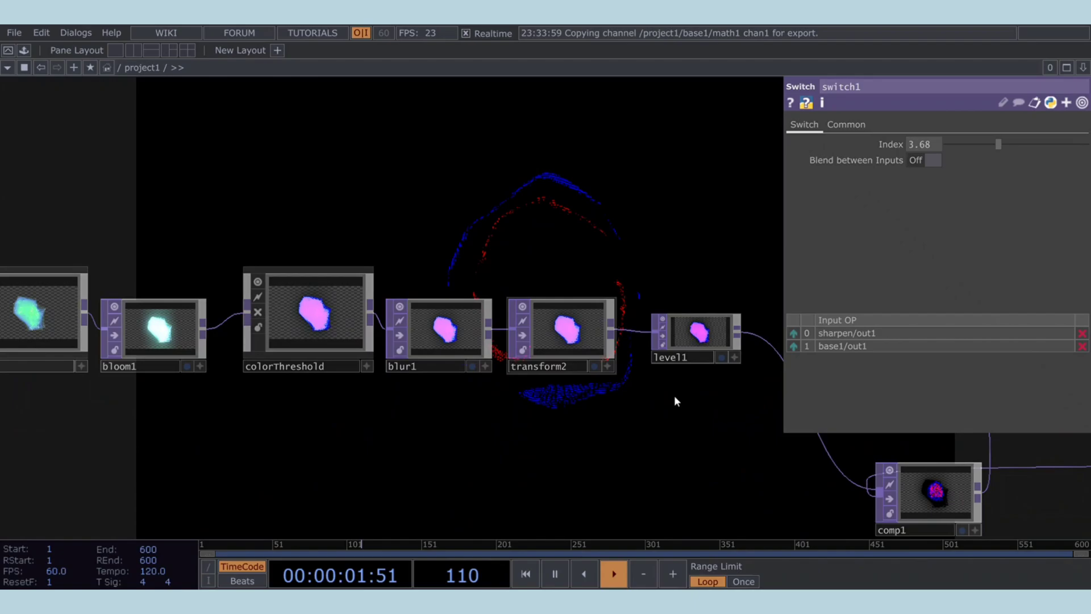
# Follow the chain from comp1 through rgbaDelay and sharpen to null5, and view the final output with parameters hidden
pyautogui.moveTo(742, 420); pyautogui.dragTo(435, 412)
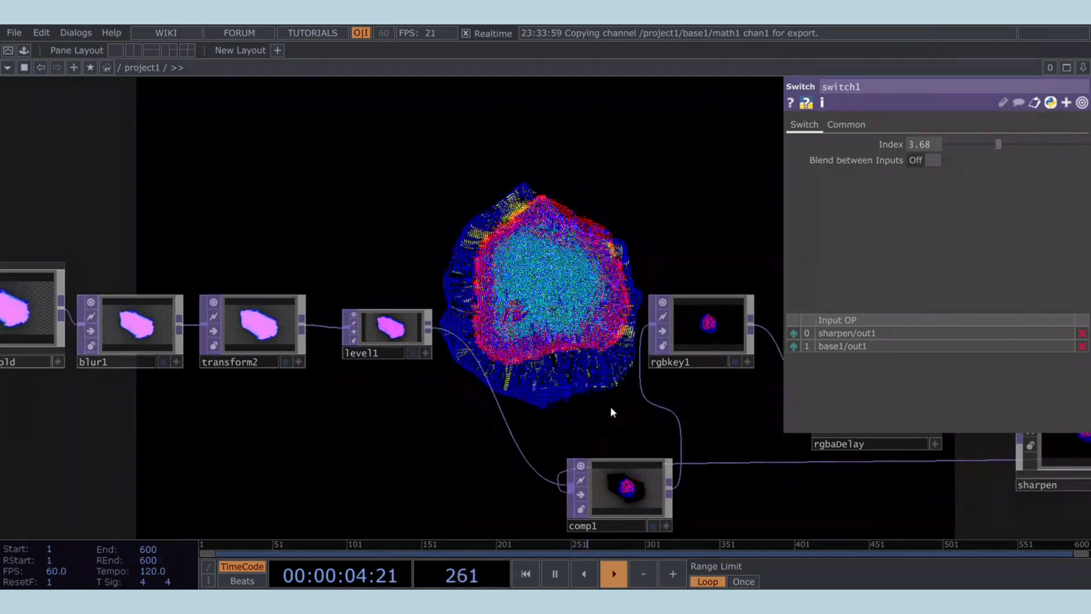
pyautogui.moveTo(569, 409); pyautogui.dragTo(402, 414)
pyautogui.moveTo(580, 431); pyautogui.dragTo(395, 401)
pyautogui.scroll(-6, 589, 312)
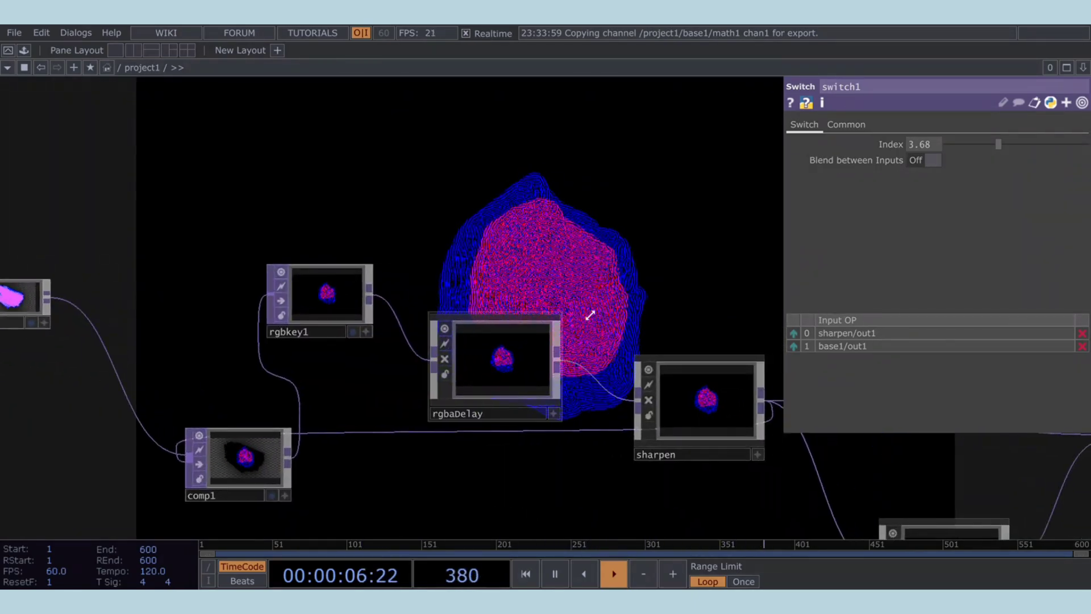
pyautogui.moveTo(575, 285); pyautogui.dragTo(436, 336)
pyautogui.moveTo(558, 330); pyautogui.dragTo(478, 304)
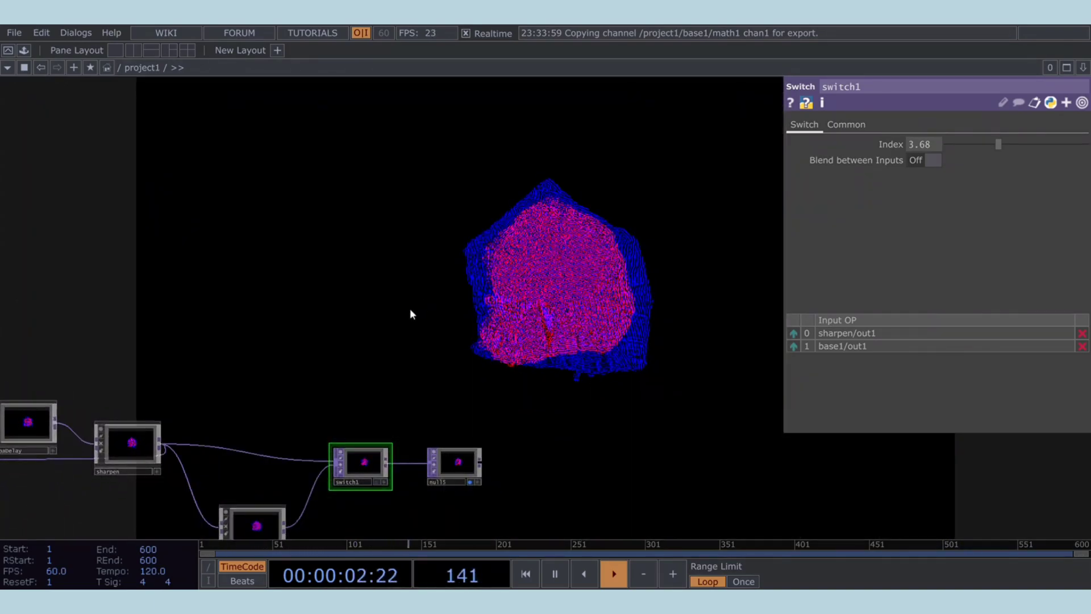
pyautogui.moveTo(410, 307); pyautogui.dragTo(347, 351)
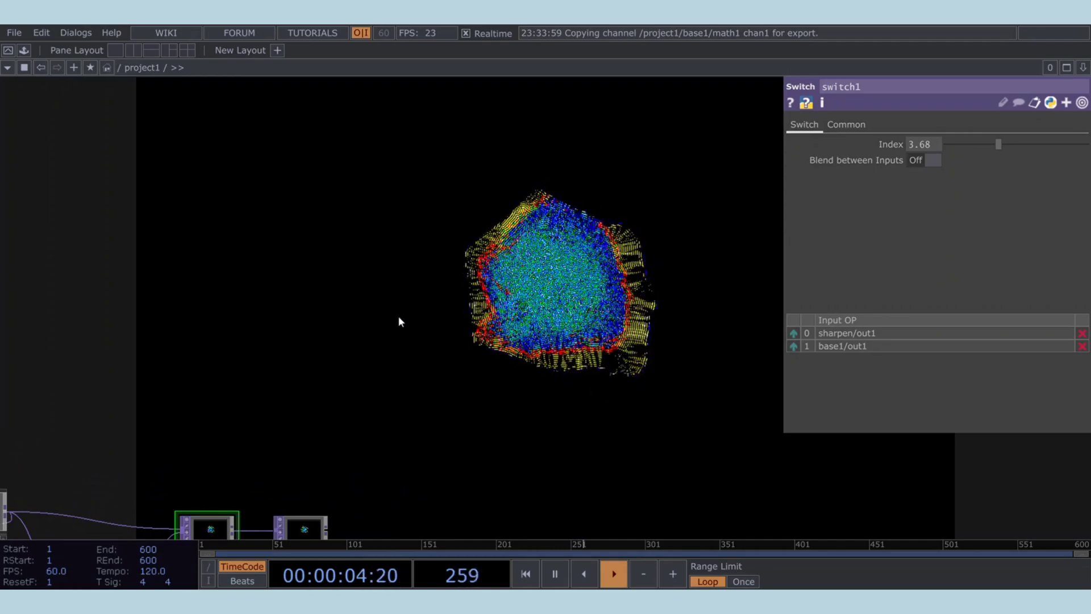
pyautogui.press('p')
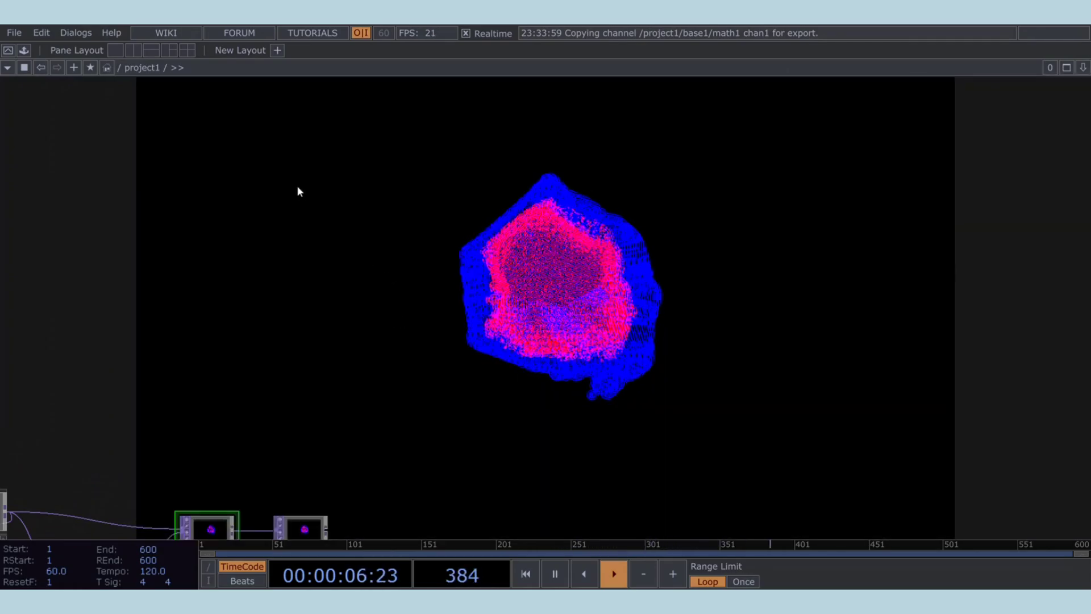